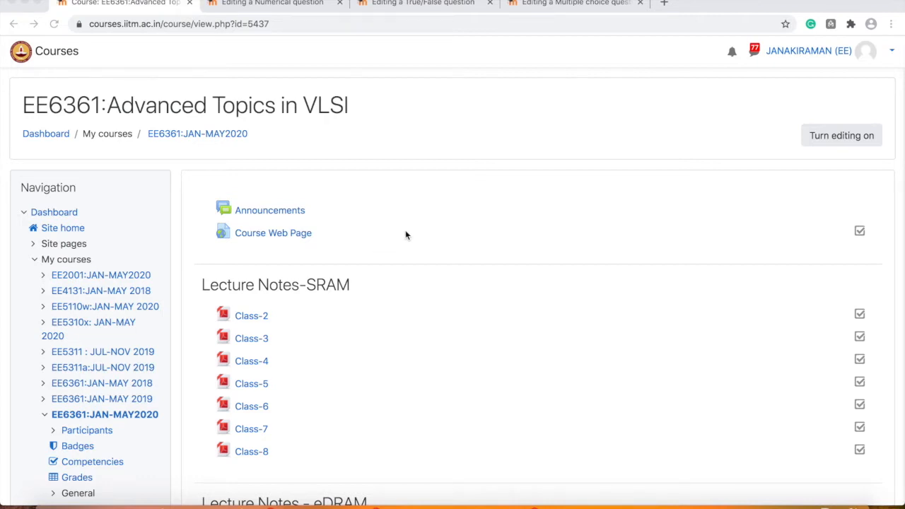
{"action": "scroll", "coordinate": [565, 309], "scroll_direction": "down", "scroll_amount": 20}
{"action": "scroll", "coordinate": [565, 309], "scroll_direction": "up", "scroll_amount": 10}
{"action": "scroll", "coordinate": [614, 247], "scroll_direction": "up", "scroll_amount": 15}
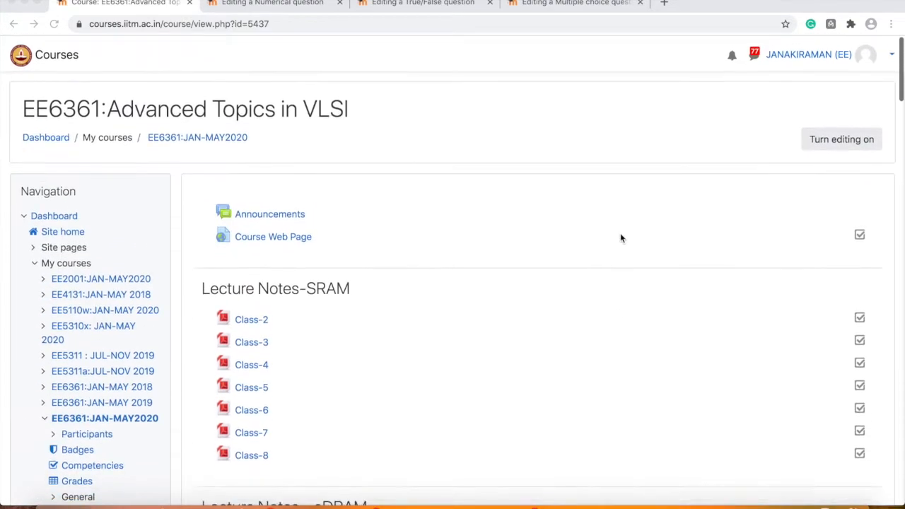
{"action": "scroll", "coordinate": [671, 324], "scroll_direction": "down", "scroll_amount": 4}
{"action": "scroll", "coordinate": [693, 283], "scroll_direction": "up", "scroll_amount": 4}
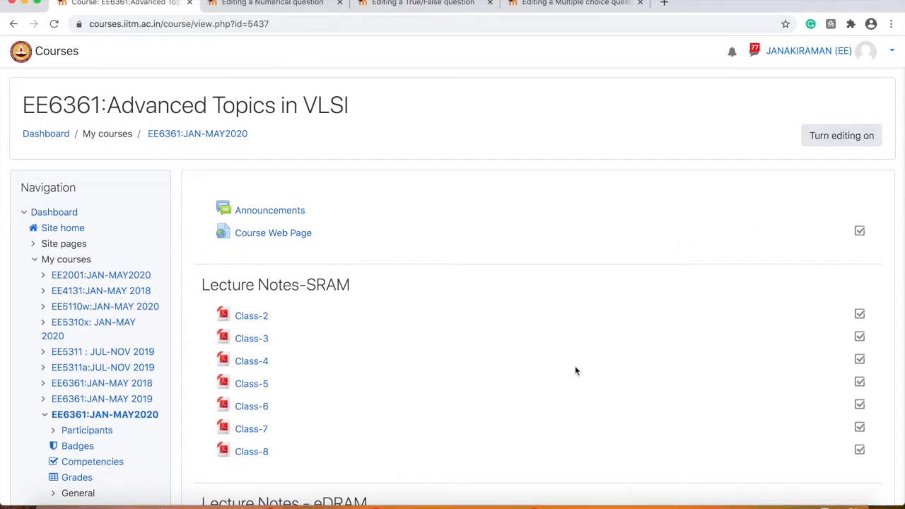
- Turn on editing for the EE6361 course and add one new topic section at the end of the page
{"action": "left_click", "coordinate": [824, 134]}
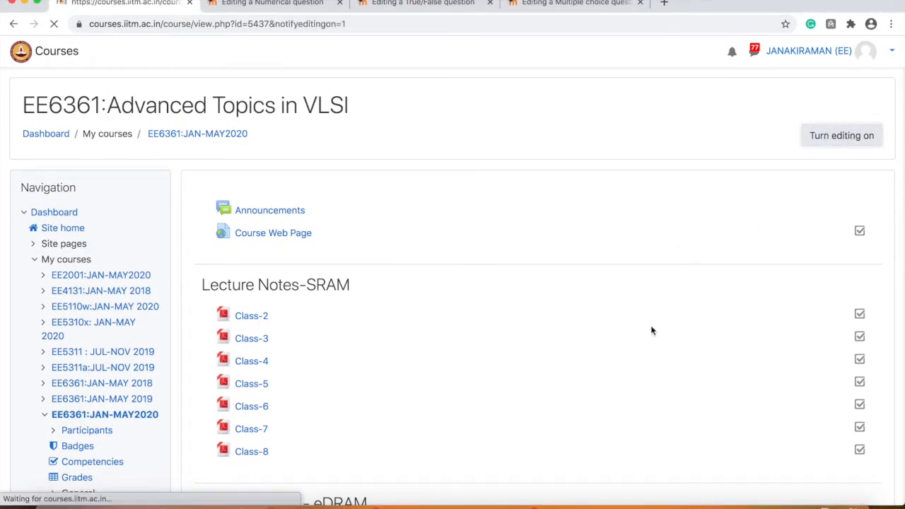
{"action": "scroll", "coordinate": [652, 330], "scroll_direction": "down", "scroll_amount": 20}
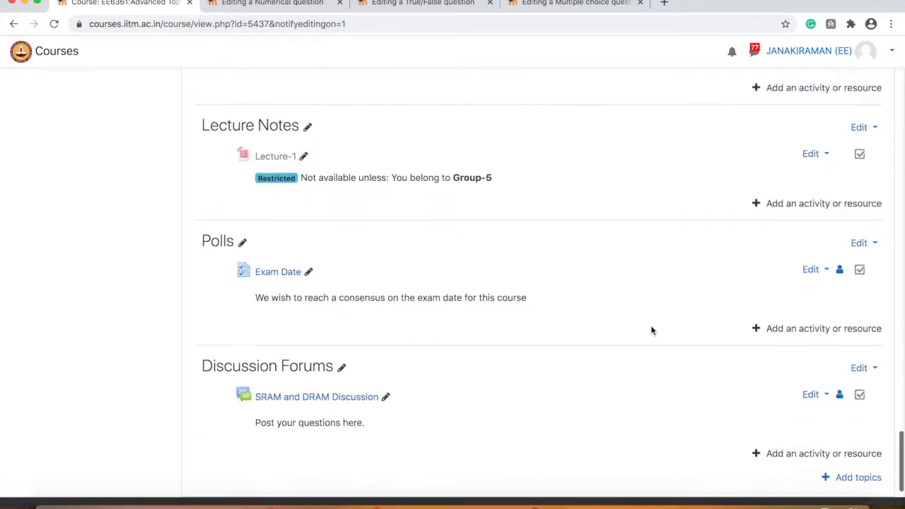
{"action": "left_click", "coordinate": [850, 385]}
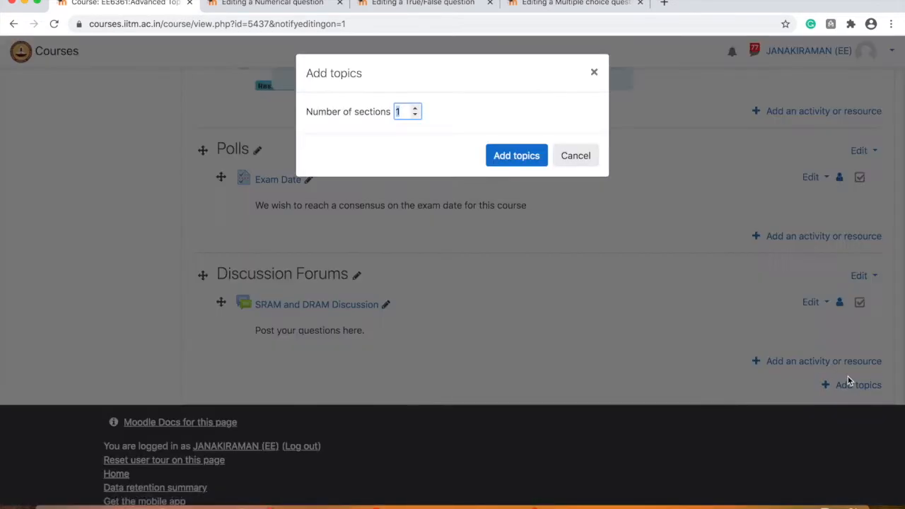
{"action": "key", "text": "Return"}
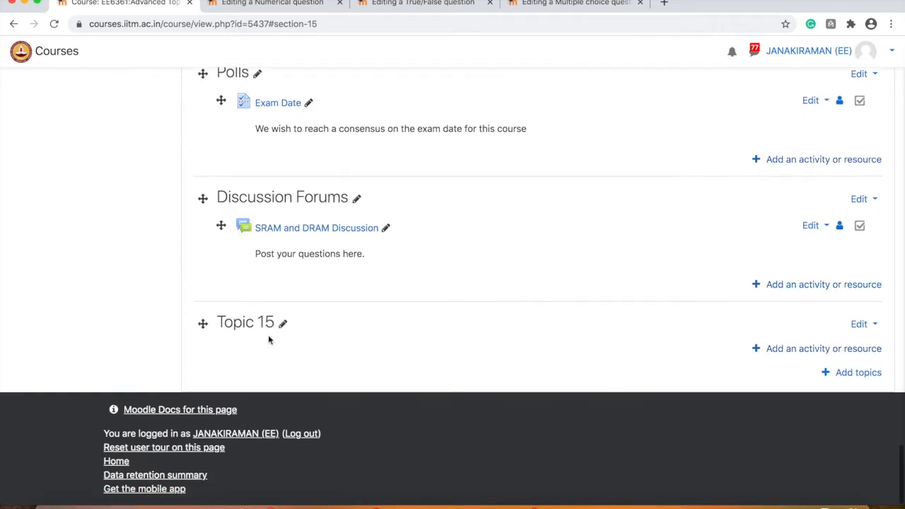
- Rename the new Topic 15 section as "Quiz"
{"action": "left_click", "coordinate": [278, 323]}
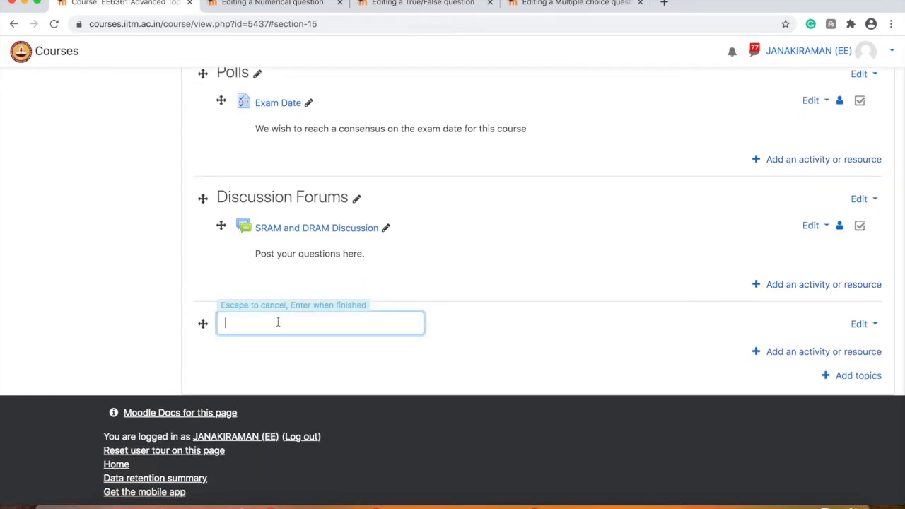
{"action": "type", "text": "Quiz"}
{"action": "key", "text": "Return"}
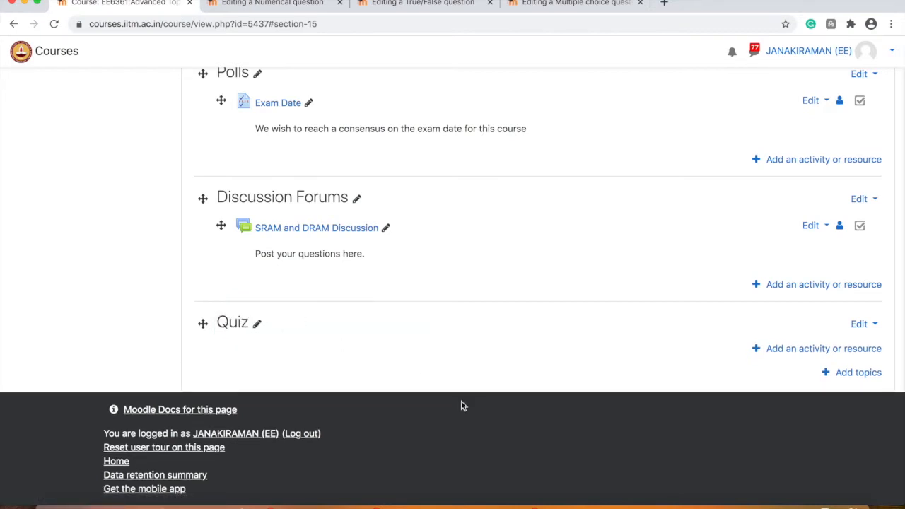
{"action": "scroll", "coordinate": [436, 265], "scroll_direction": "up", "scroll_amount": 15}
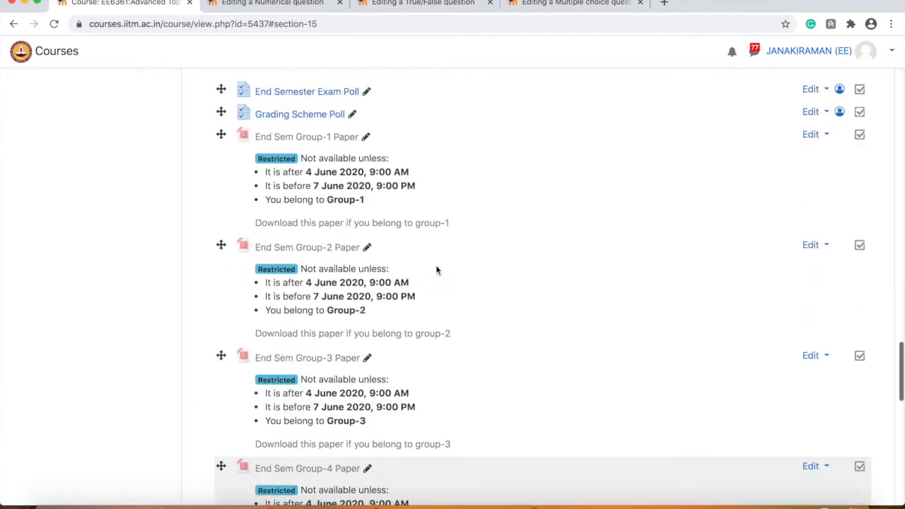
{"action": "scroll", "coordinate": [437, 269], "scroll_direction": "up", "scroll_amount": 5}
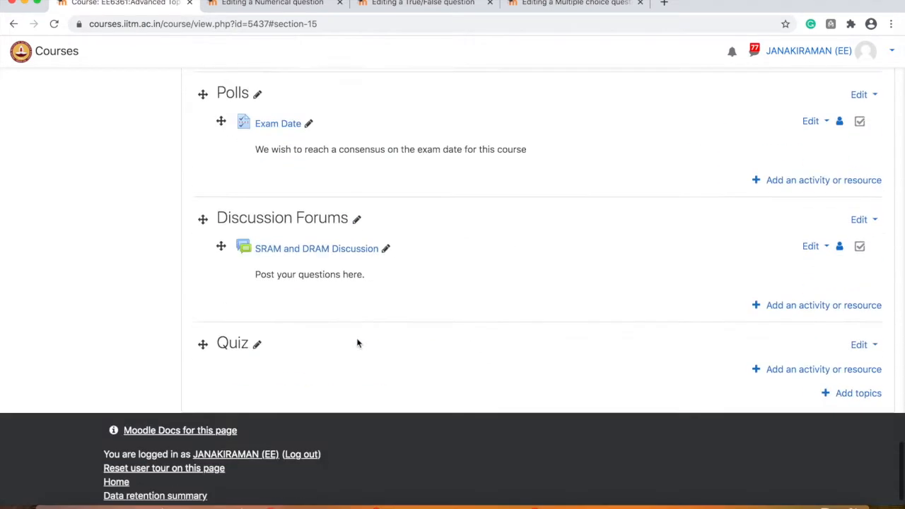
- Add a Quiz activity to the Quiz section at the end of the course page
{"action": "scroll", "coordinate": [358, 344], "scroll_direction": "down", "scroll_amount": 1}
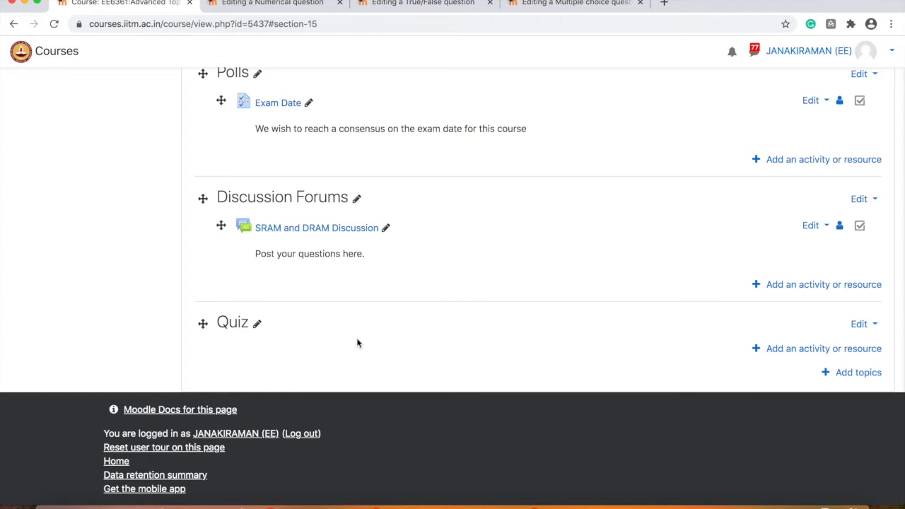
{"action": "left_click", "coordinate": [798, 354]}
{"action": "scroll", "coordinate": [374, 299], "scroll_direction": "down", "scroll_amount": 3}
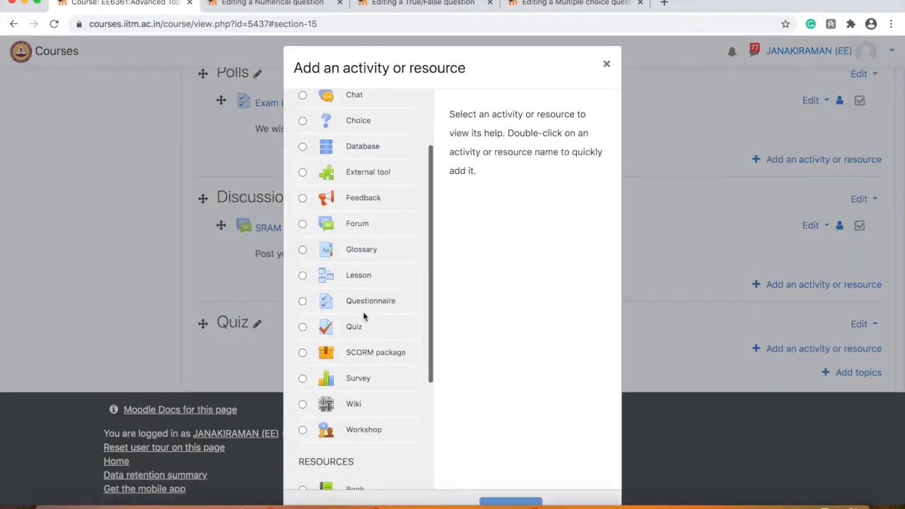
{"action": "left_click", "coordinate": [302, 327]}
{"action": "left_click", "coordinate": [511, 503]}
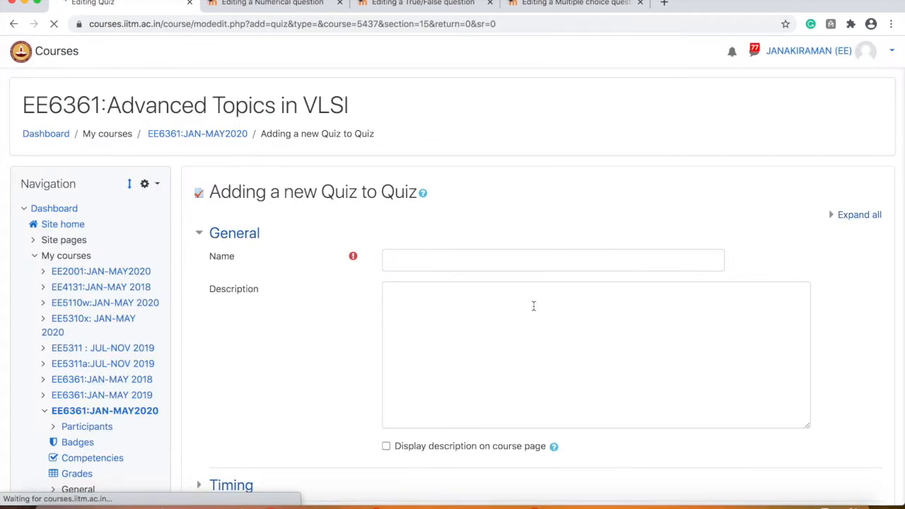
- Name the quiz "Quiz-1" and enter the description "A quiz about week-1."
{"action": "left_click", "coordinate": [423, 257]}
{"action": "type", "text": "Quiz-1"}
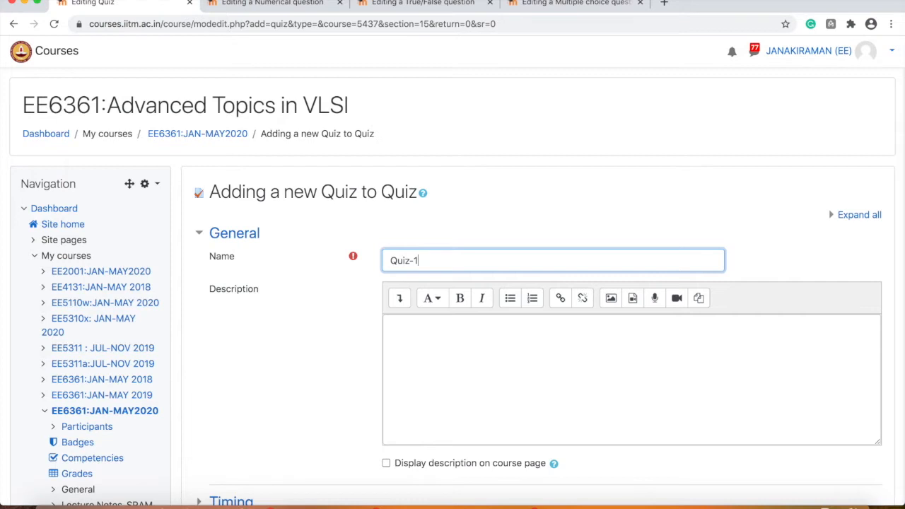
{"action": "left_click", "coordinate": [441, 358]}
{"action": "type", "text": "Q"}
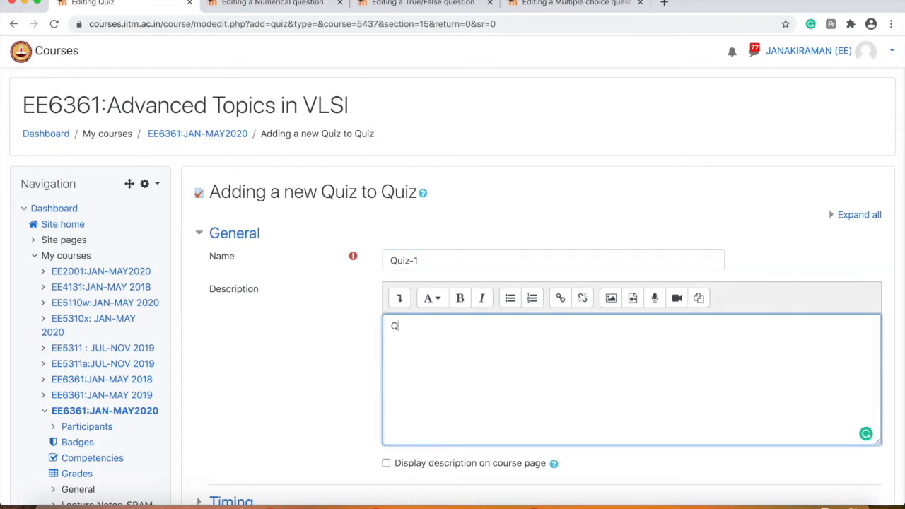
{"action": "type", "text": "uiz about week-1."}
{"action": "left_click", "coordinate": [412, 327]}
{"action": "left_click", "coordinate": [409, 360]}
- Expand the quiz's timing settings and enable both the opening and the closing date
{"action": "scroll", "coordinate": [354, 417], "scroll_direction": "down", "scroll_amount": 3}
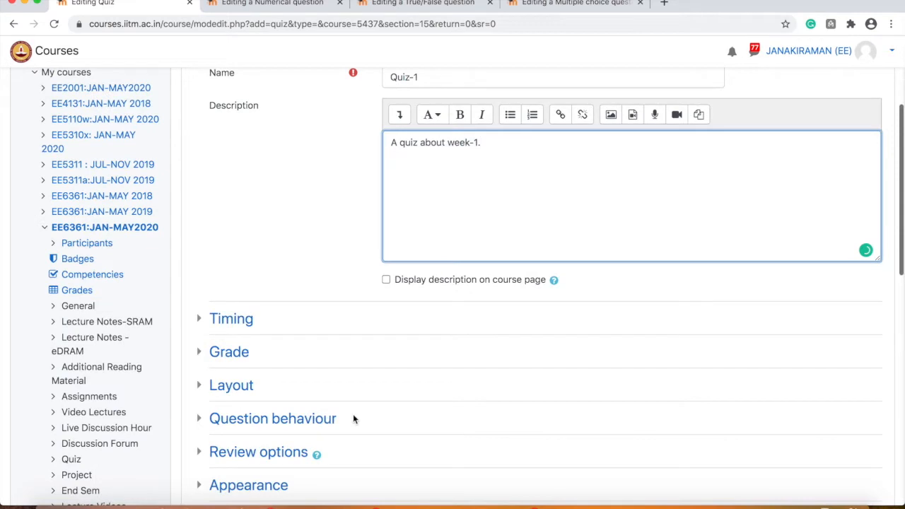
{"action": "left_click", "coordinate": [193, 320]}
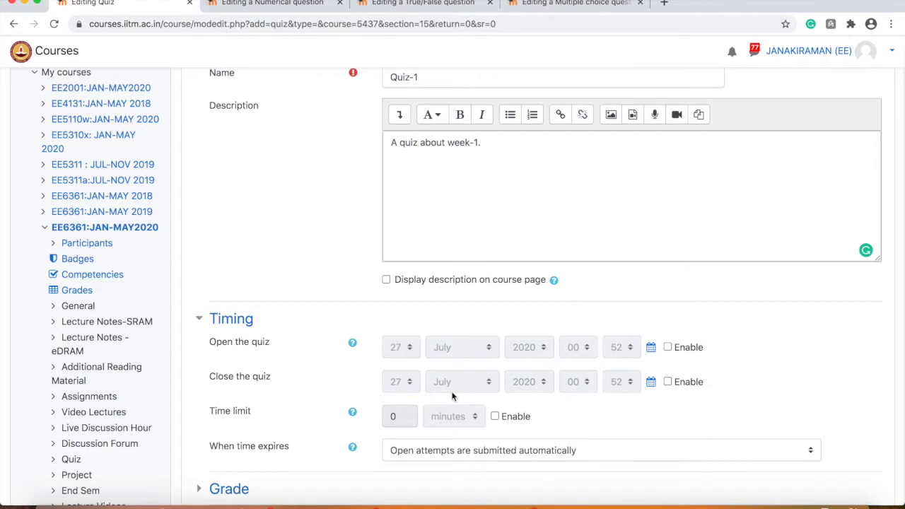
{"action": "left_click", "coordinate": [667, 347]}
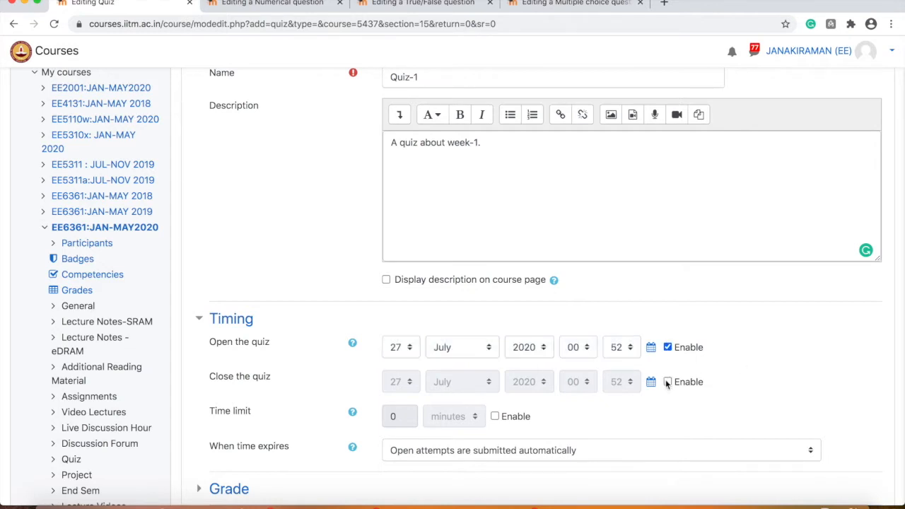
{"action": "left_click", "coordinate": [668, 383]}
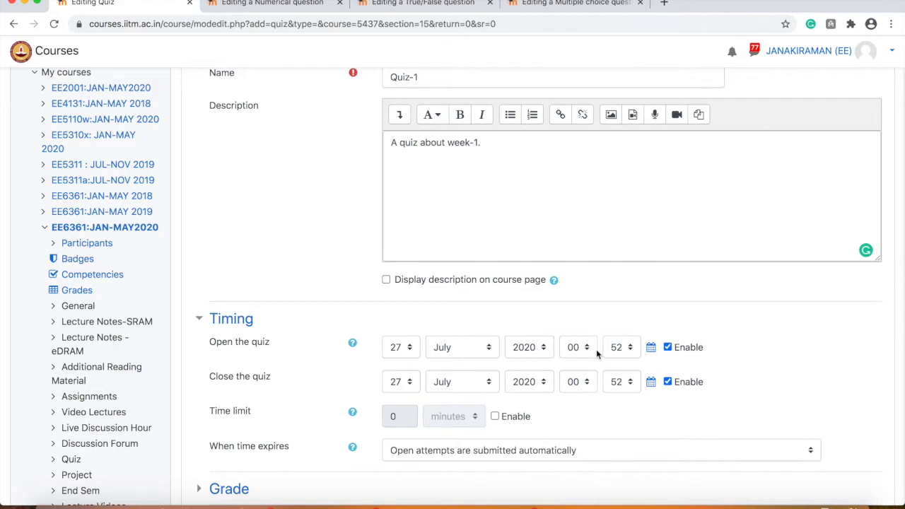
- Set the quiz's opening minute to 50 and its opening day to 28
{"action": "left_click", "coordinate": [628, 351]}
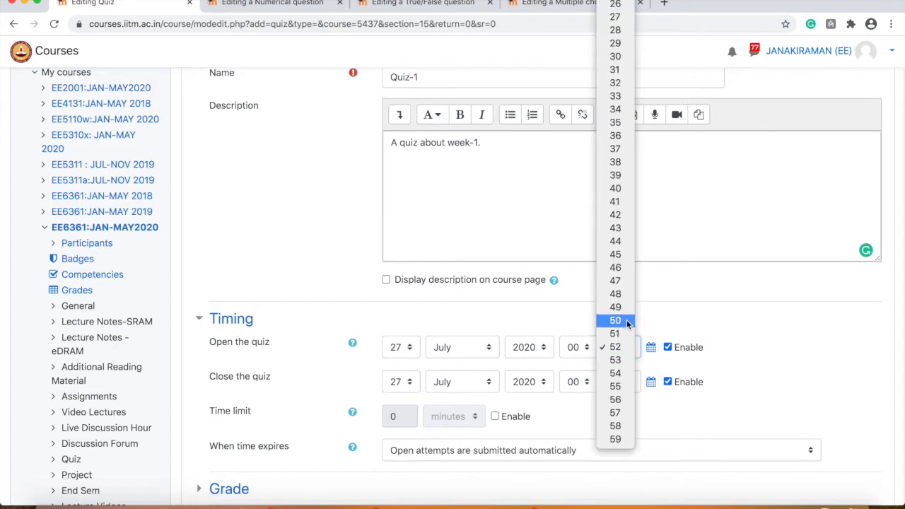
{"action": "left_click", "coordinate": [626, 321]}
{"action": "left_click", "coordinate": [406, 383]}
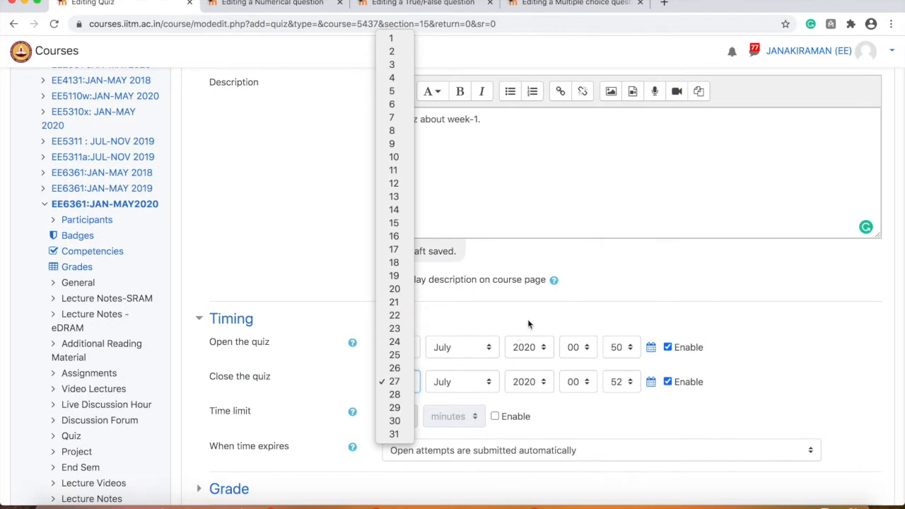
{"action": "left_click", "coordinate": [528, 319]}
{"action": "left_click", "coordinate": [409, 350]}
{"action": "left_click", "coordinate": [395, 360]}
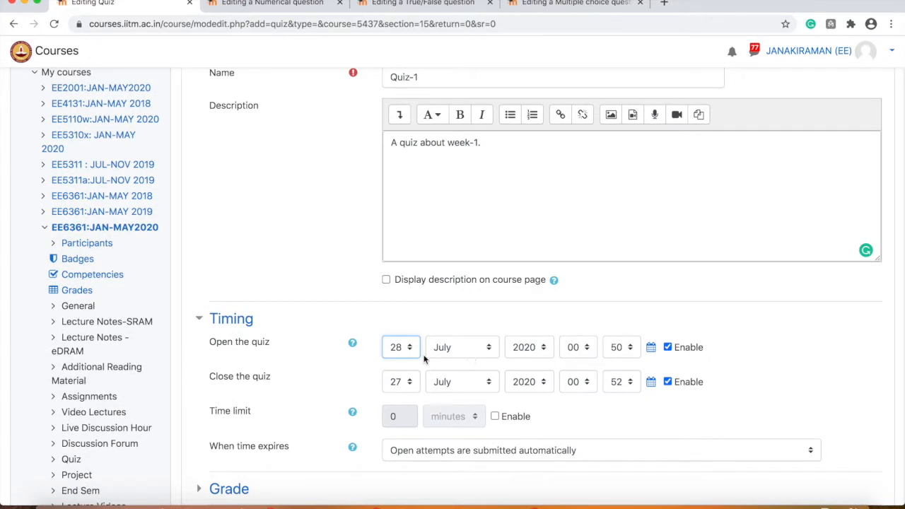
- Set the quiz to open on 31 July 2020 at 09:00
{"action": "left_click", "coordinate": [397, 349]}
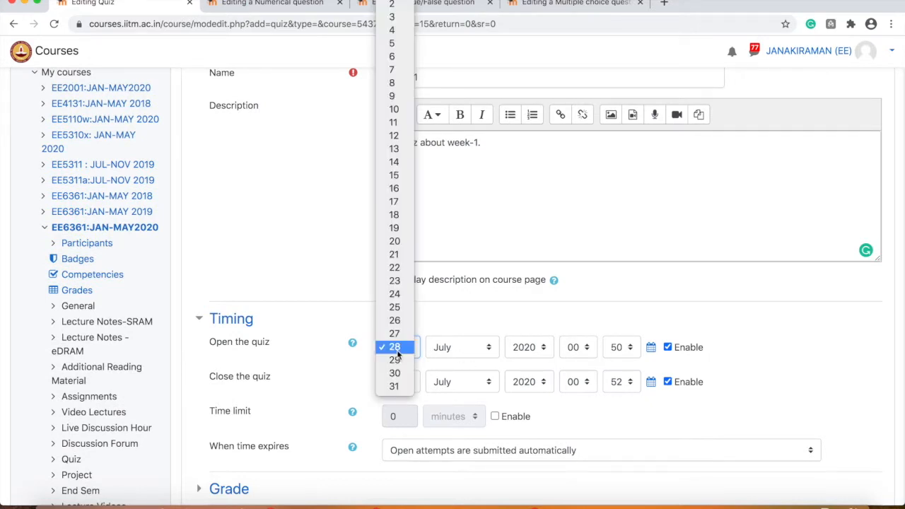
{"action": "left_click", "coordinate": [394, 387]}
{"action": "left_click", "coordinate": [456, 347]}
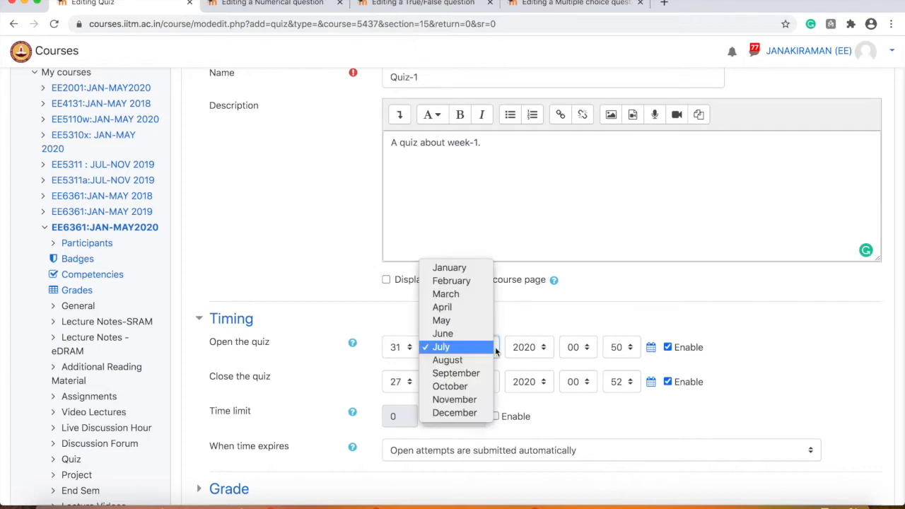
{"action": "left_click", "coordinate": [556, 322]}
{"action": "left_click", "coordinate": [577, 347]}
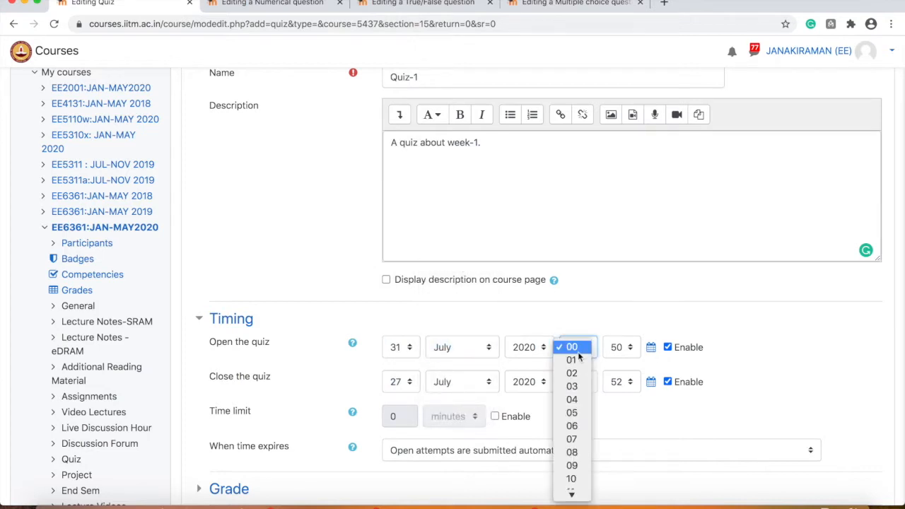
{"action": "left_click", "coordinate": [571, 465]}
{"action": "left_click", "coordinate": [627, 347]}
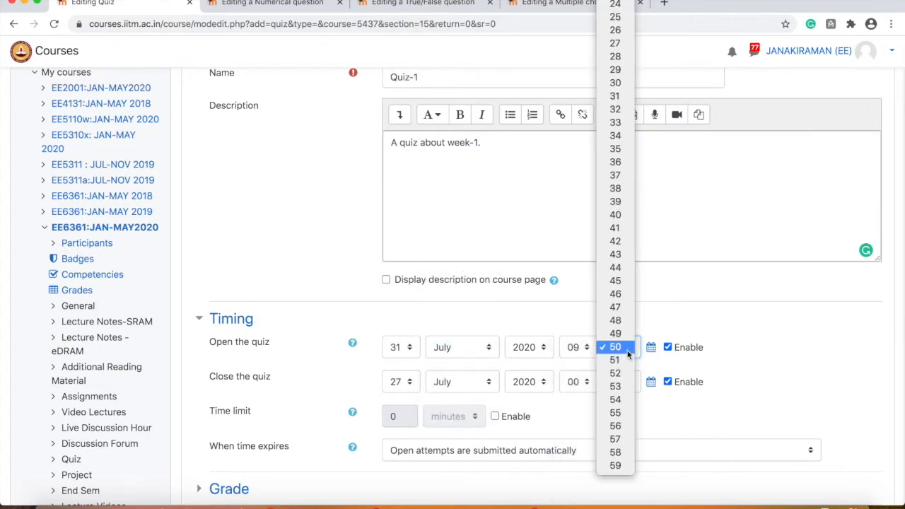
{"action": "scroll", "coordinate": [628, 57], "scroll_direction": "up", "scroll_amount": 7}
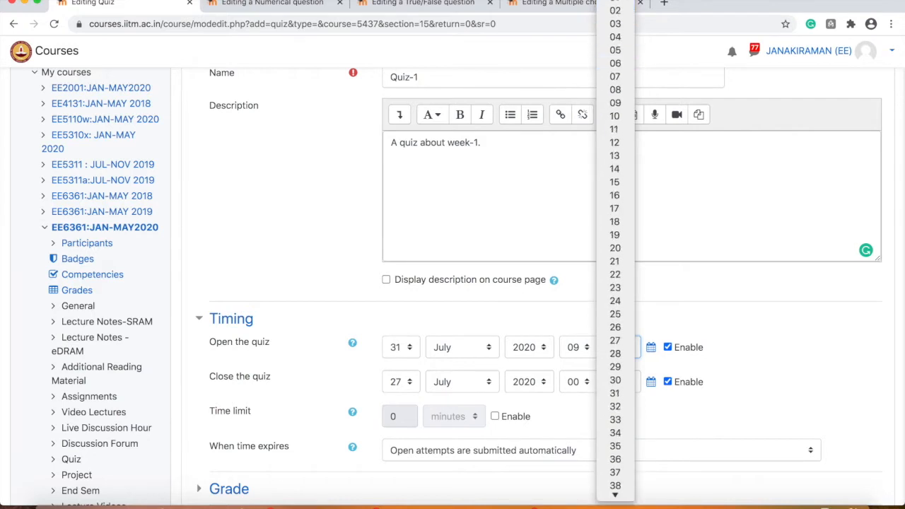
{"action": "left_click", "coordinate": [616, 24]}
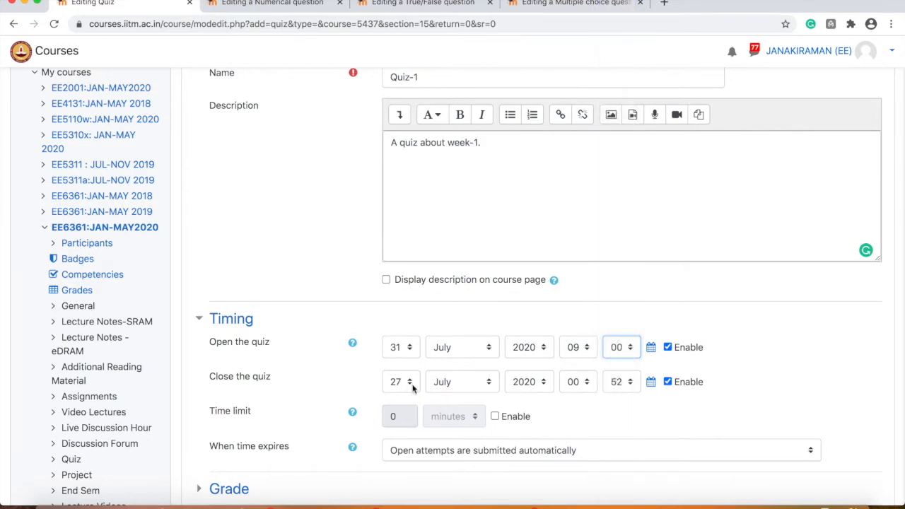
- Set the quiz to close on 31 July 2020 at 12:00
{"action": "left_click", "coordinate": [413, 385]}
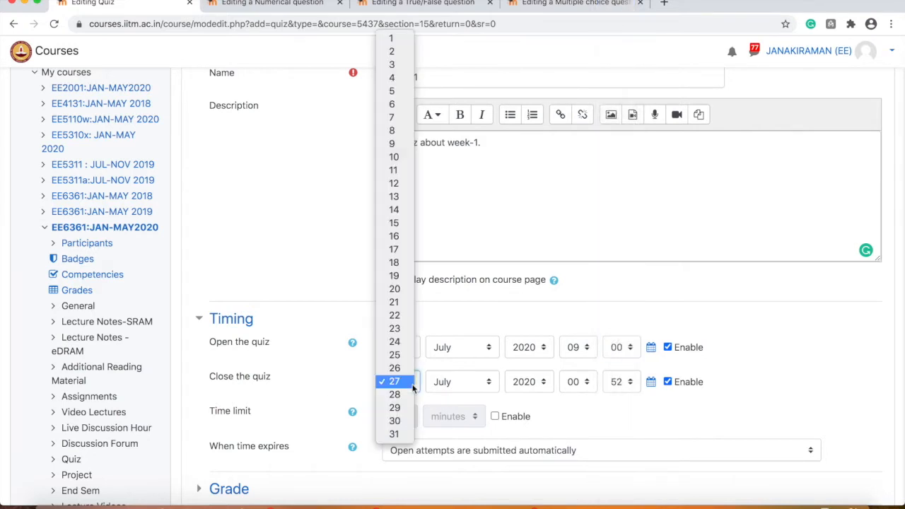
{"action": "left_click", "coordinate": [394, 434]}
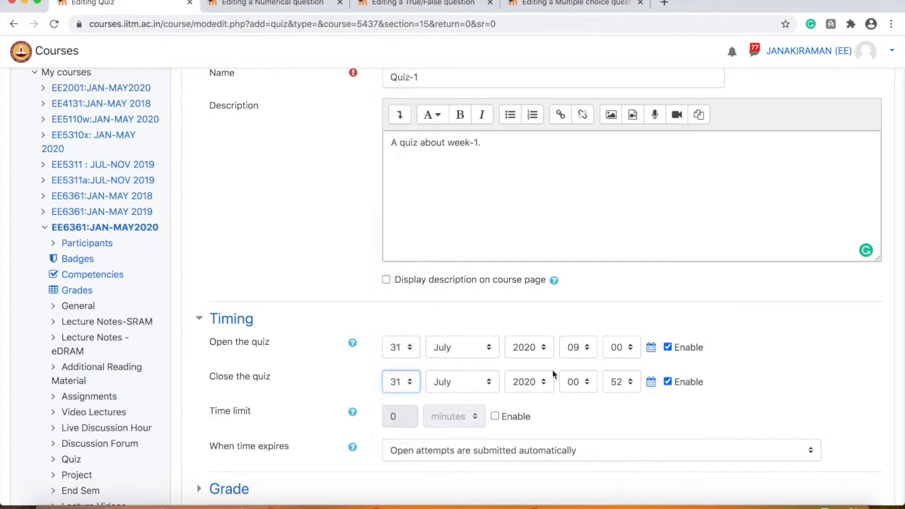
{"action": "left_click", "coordinate": [578, 389]}
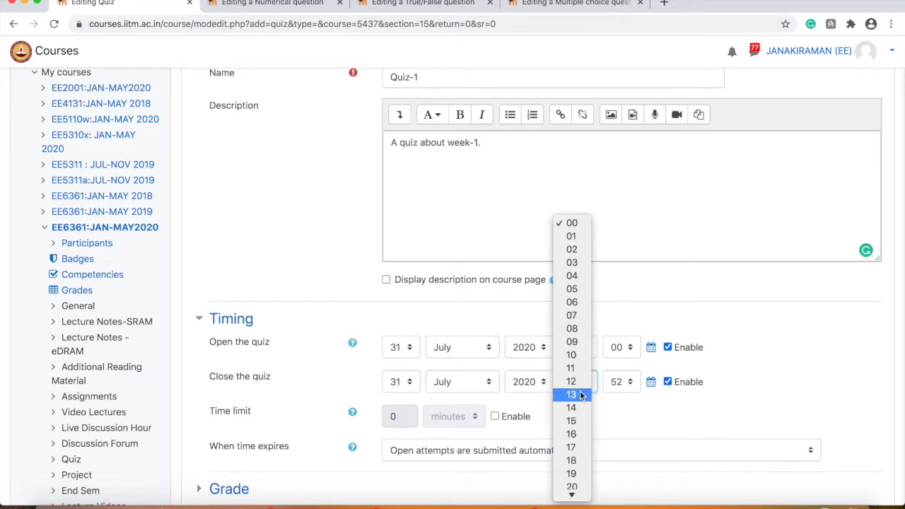
{"action": "left_click", "coordinate": [576, 380]}
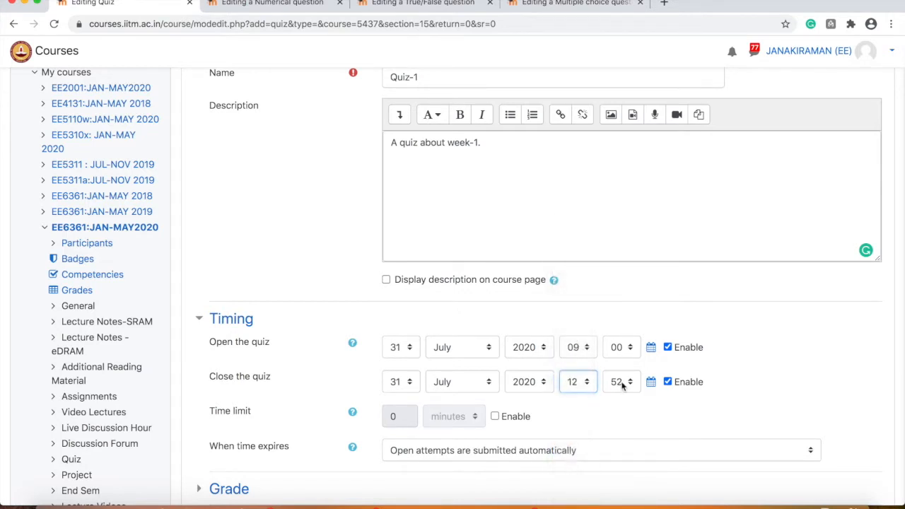
{"action": "left_click", "coordinate": [617, 382]}
{"action": "scroll", "coordinate": [623, 277], "scroll_direction": "up", "scroll_amount": 5}
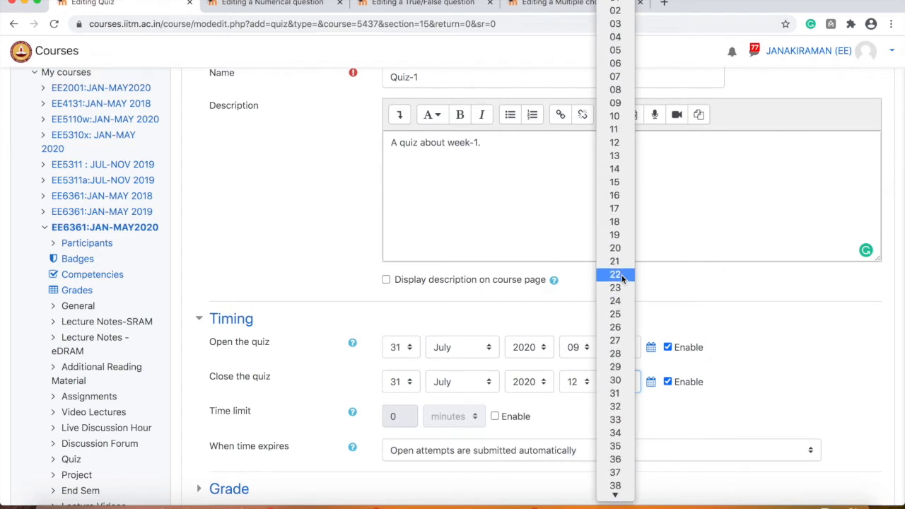
{"action": "left_click", "coordinate": [618, 0]}
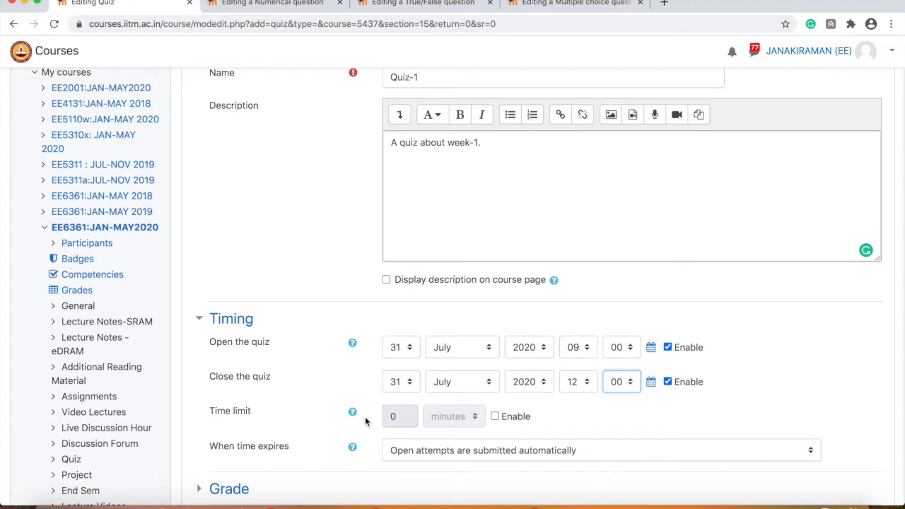
- Enable the quiz's time limit and set it to 60 minutes
{"action": "left_click", "coordinate": [495, 417]}
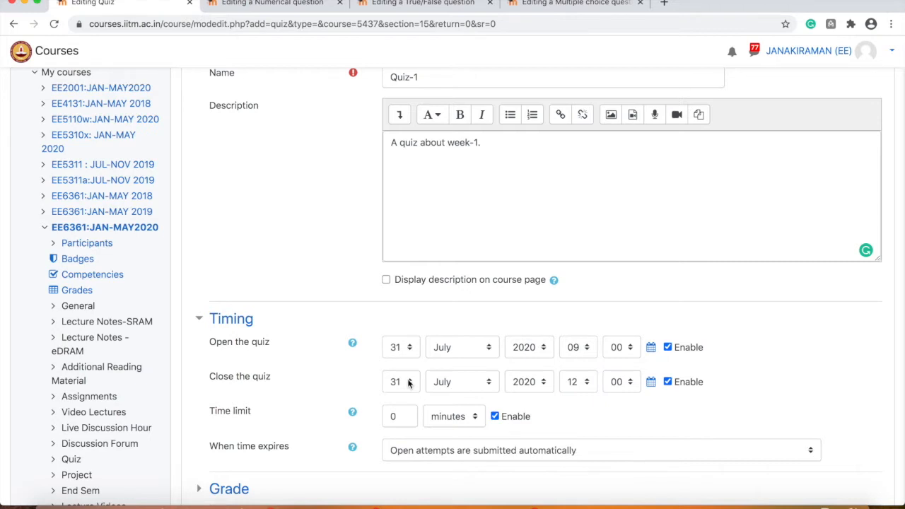
{"action": "left_click", "coordinate": [392, 416]}
{"action": "type", "text": "2"}
{"action": "key", "text": "BackSpace"}
{"action": "type", "text": "6"}
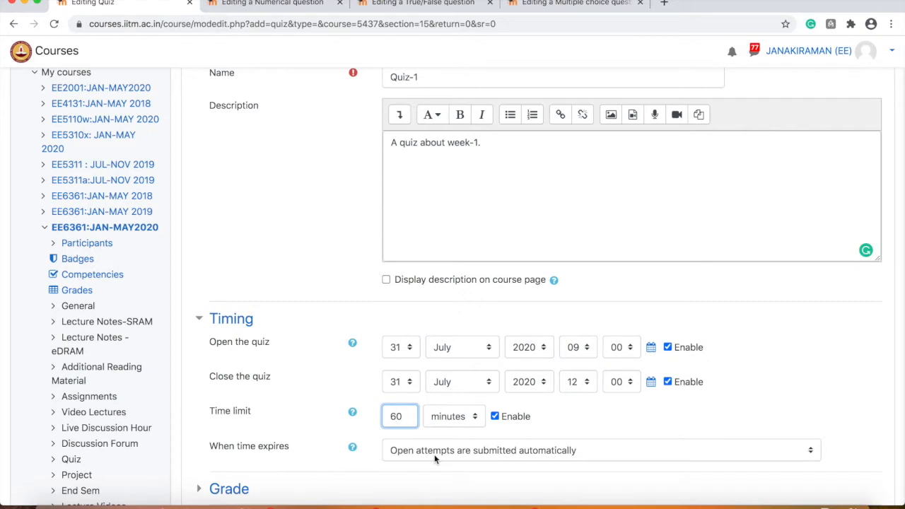
- Expand the quiz's grade settings and set the attempts allowed to 1
{"action": "scroll", "coordinate": [434, 458], "scroll_direction": "down", "scroll_amount": 3}
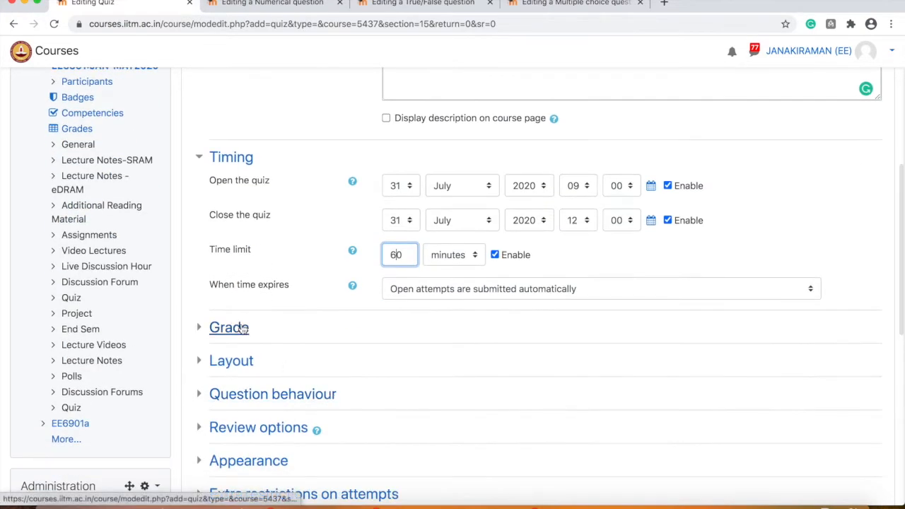
{"action": "left_click", "coordinate": [197, 329]}
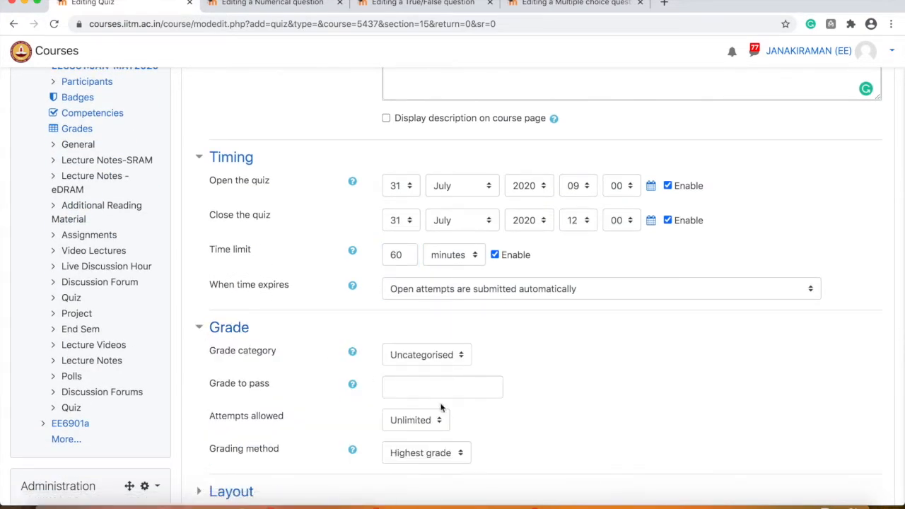
{"action": "left_click", "coordinate": [437, 353]}
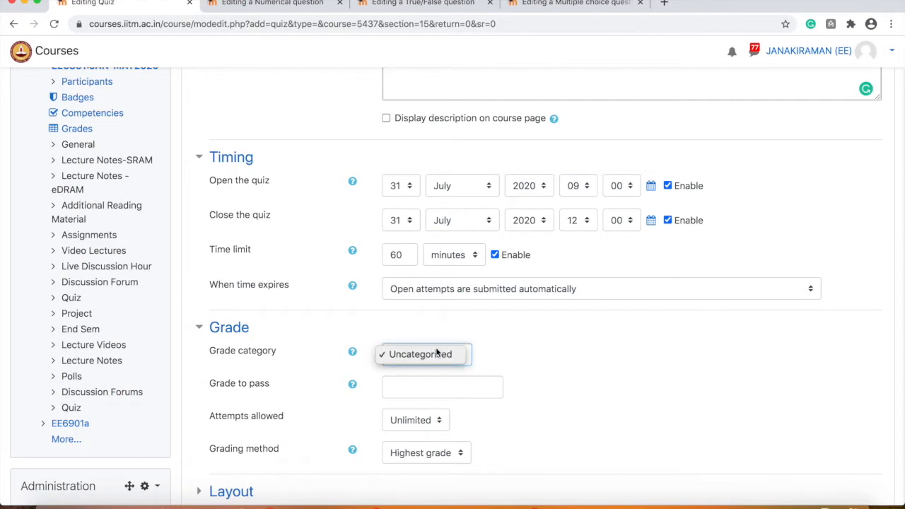
{"action": "left_click", "coordinate": [516, 346]}
{"action": "left_click", "coordinate": [433, 421]}
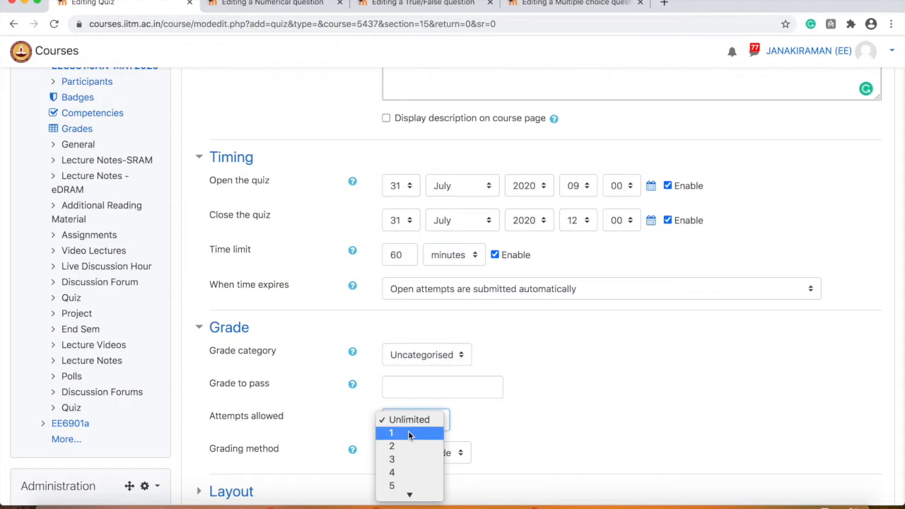
{"action": "left_click", "coordinate": [409, 433]}
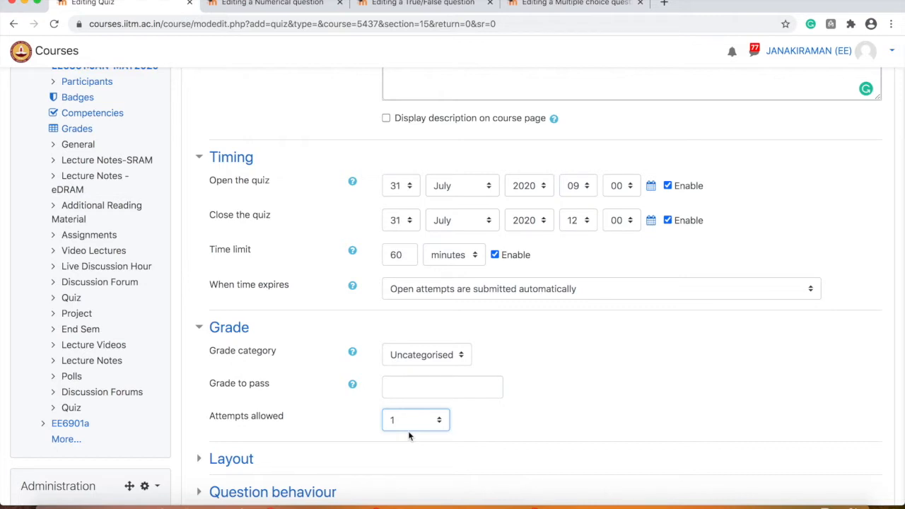
- Expand the layout settings and view the new page choices, keeping Every question
{"action": "scroll", "coordinate": [354, 363], "scroll_direction": "down", "scroll_amount": 3}
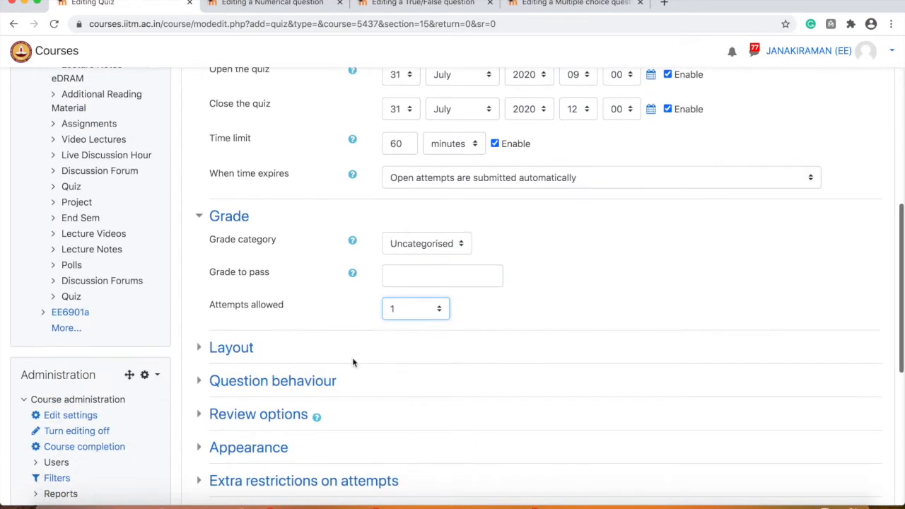
{"action": "left_click", "coordinate": [199, 348]}
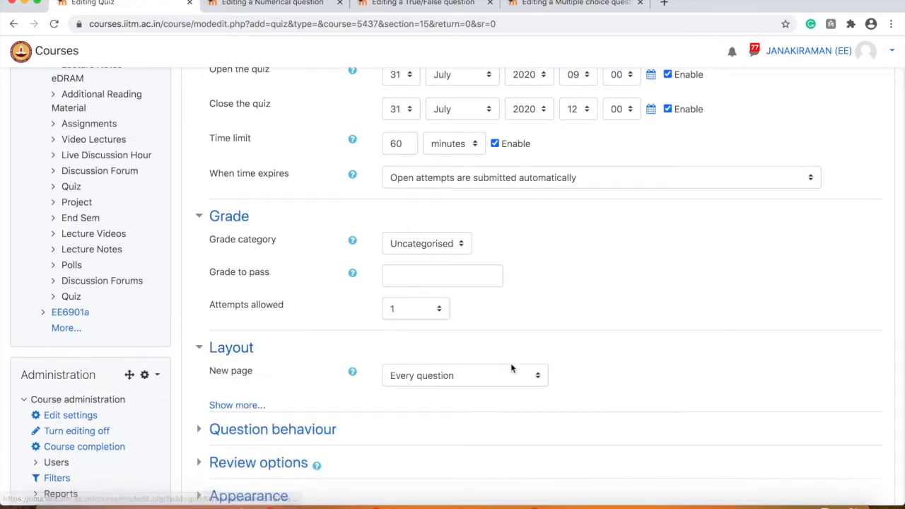
{"action": "left_click", "coordinate": [456, 380]}
{"action": "left_click", "coordinate": [631, 355]}
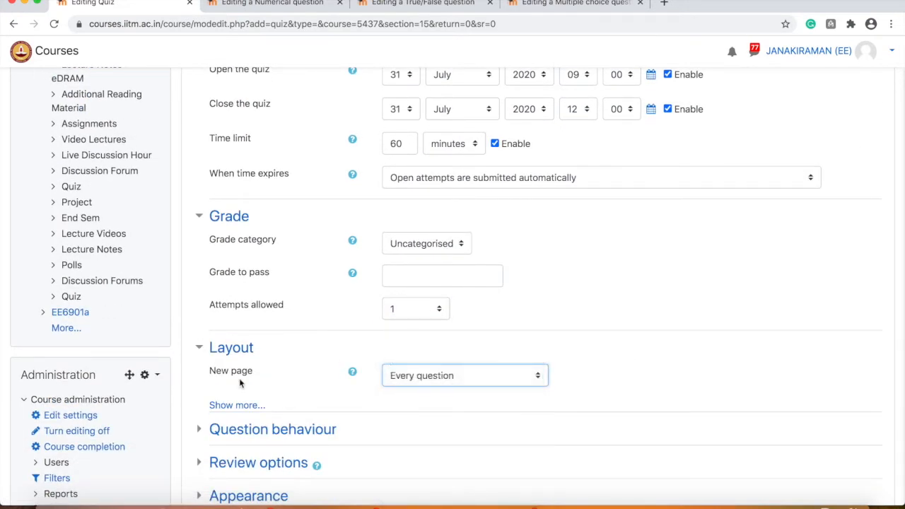
- Expand the review options and disable The attempt, Marks and Overall feedback for the period immediately after the attempt
{"action": "scroll", "coordinate": [246, 361], "scroll_direction": "down", "scroll_amount": 1}
{"action": "scroll", "coordinate": [245, 360], "scroll_direction": "down", "scroll_amount": 2}
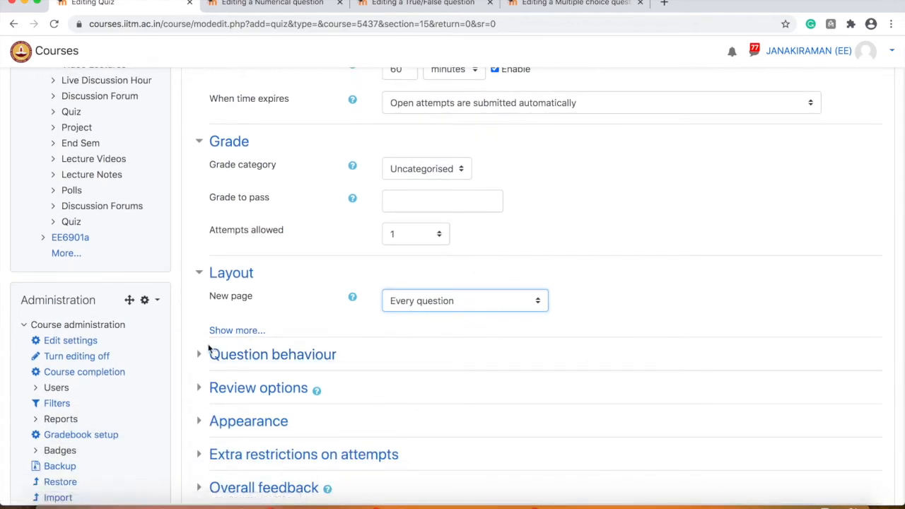
{"action": "left_click", "coordinate": [258, 388]}
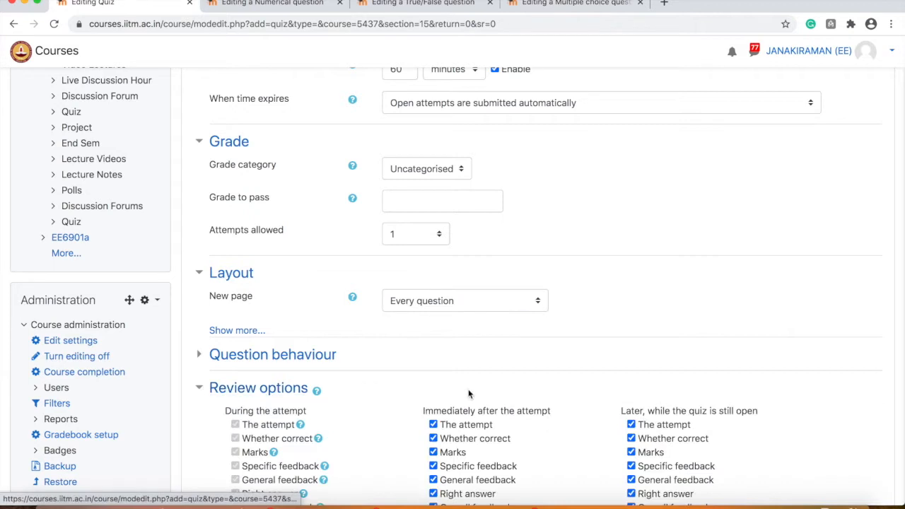
{"action": "scroll", "coordinate": [469, 389], "scroll_direction": "down", "scroll_amount": 4}
{"action": "scroll", "coordinate": [468, 390], "scroll_direction": "down", "scroll_amount": 4}
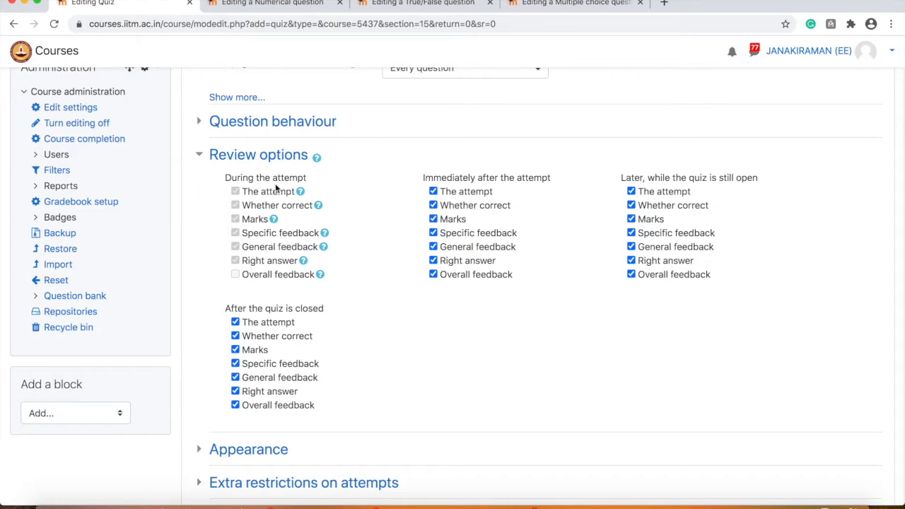
{"action": "left_click", "coordinate": [436, 193]}
{"action": "left_click", "coordinate": [434, 220]}
{"action": "left_click", "coordinate": [434, 275]}
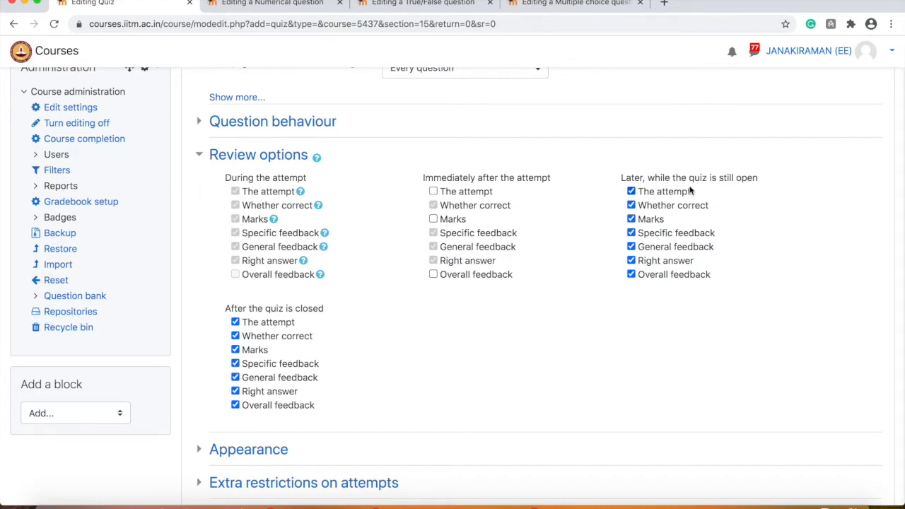
- Disable The attempt, Marks and Overall feedback for later, while the quiz is still open
{"action": "left_click", "coordinate": [632, 191]}
{"action": "left_click", "coordinate": [632, 219]}
{"action": "left_click", "coordinate": [630, 274]}
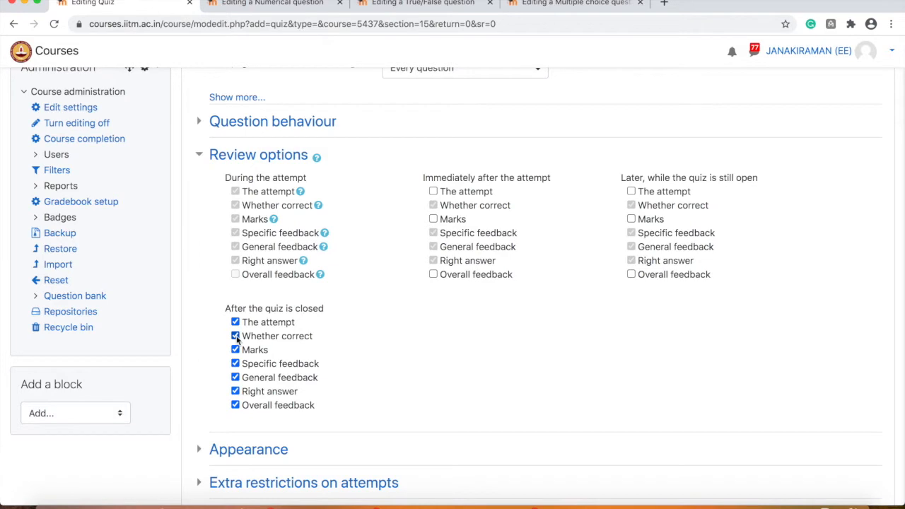
- Examine the quiz's common module settings and access restrictions, collapsing each section again
{"action": "scroll", "coordinate": [357, 333], "scroll_direction": "down", "scroll_amount": 5}
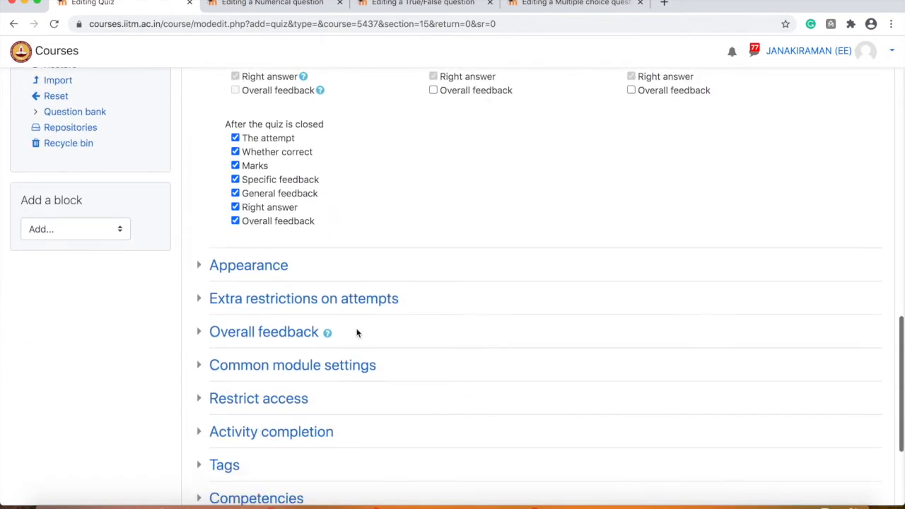
{"action": "scroll", "coordinate": [323, 309], "scroll_direction": "down", "scroll_amount": 3}
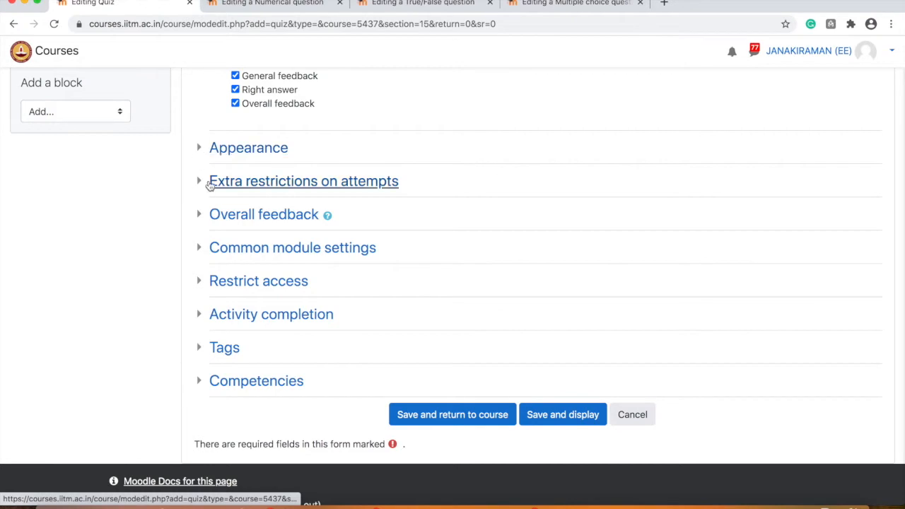
{"action": "left_click", "coordinate": [201, 248]}
{"action": "left_click", "coordinate": [201, 249]}
{"action": "left_click", "coordinate": [200, 248]}
{"action": "left_click", "coordinate": [201, 249]}
{"action": "left_click", "coordinate": [199, 282]}
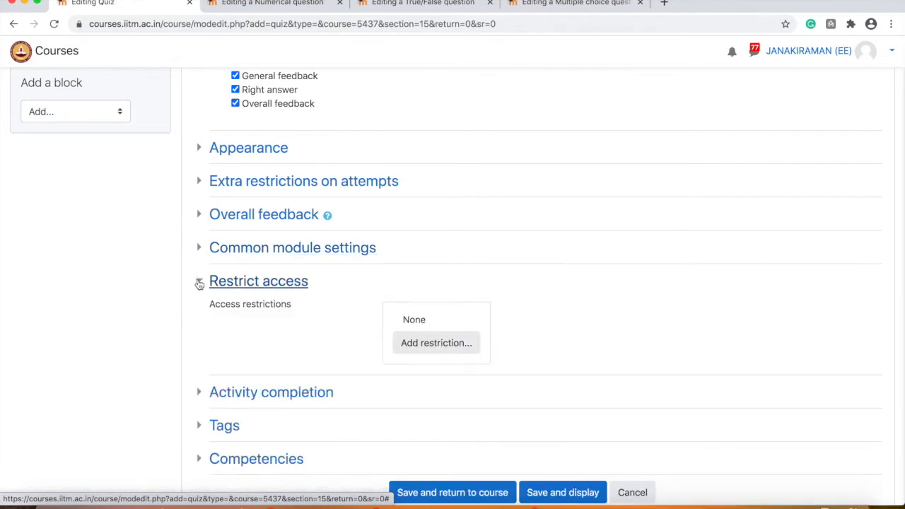
{"action": "left_click", "coordinate": [199, 282]}
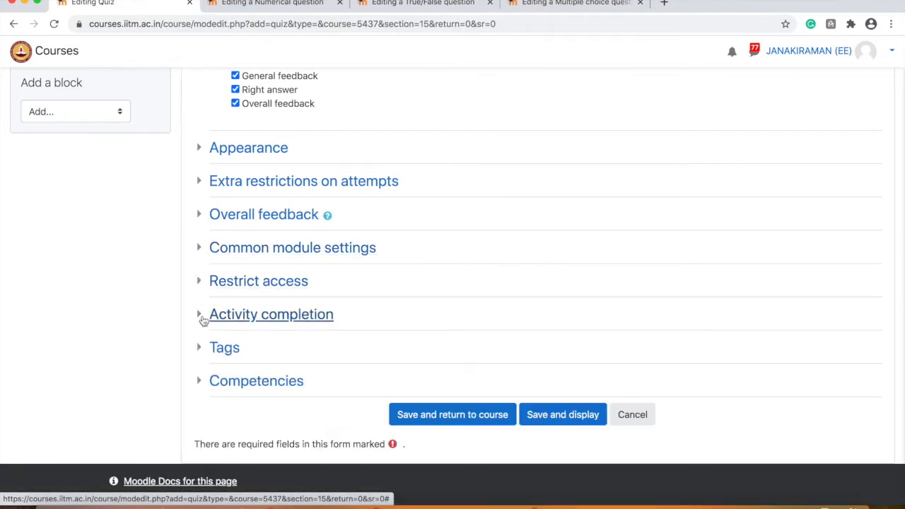
- Save the quiz to the course and open Quiz-1 for editing its questions
{"action": "left_click", "coordinate": [464, 423]}
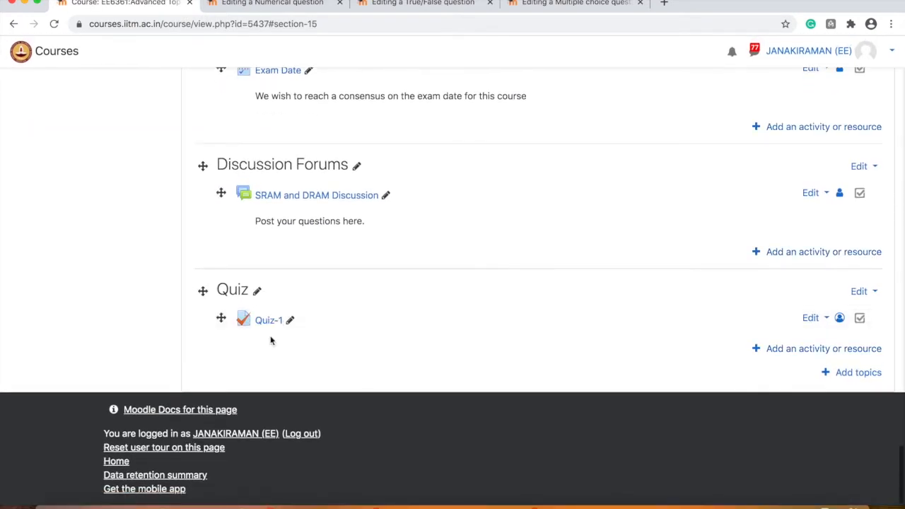
{"action": "left_click", "coordinate": [271, 321]}
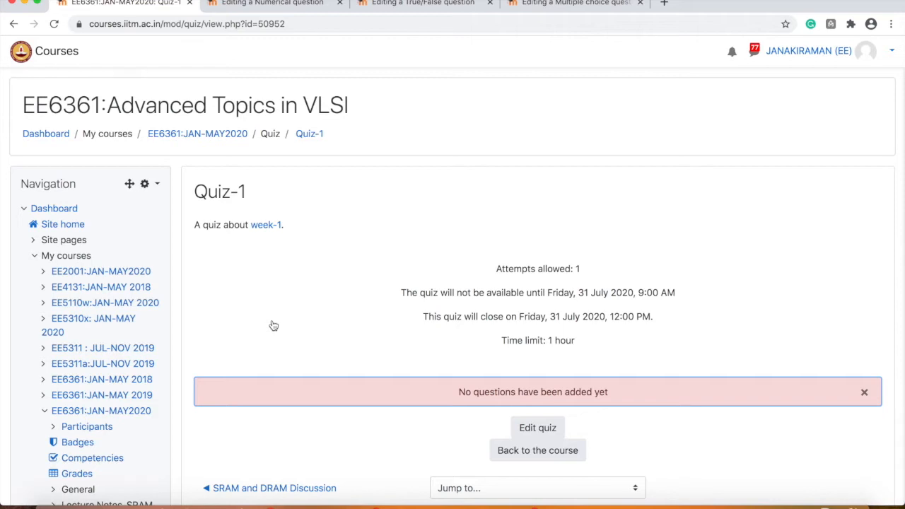
{"action": "left_click", "coordinate": [553, 430]}
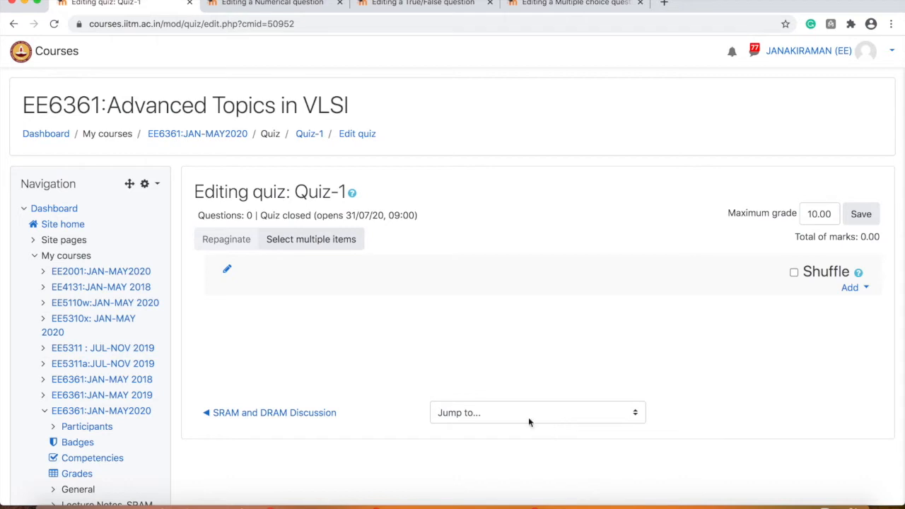
- View the available ways of adding a question to Quiz-1 without adding one
{"action": "left_click", "coordinate": [851, 289]}
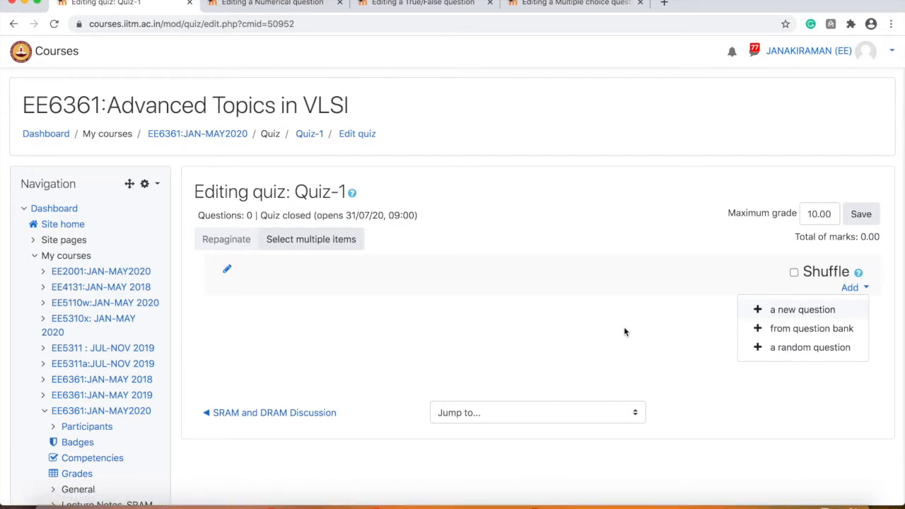
{"action": "key", "text": "Escape"}
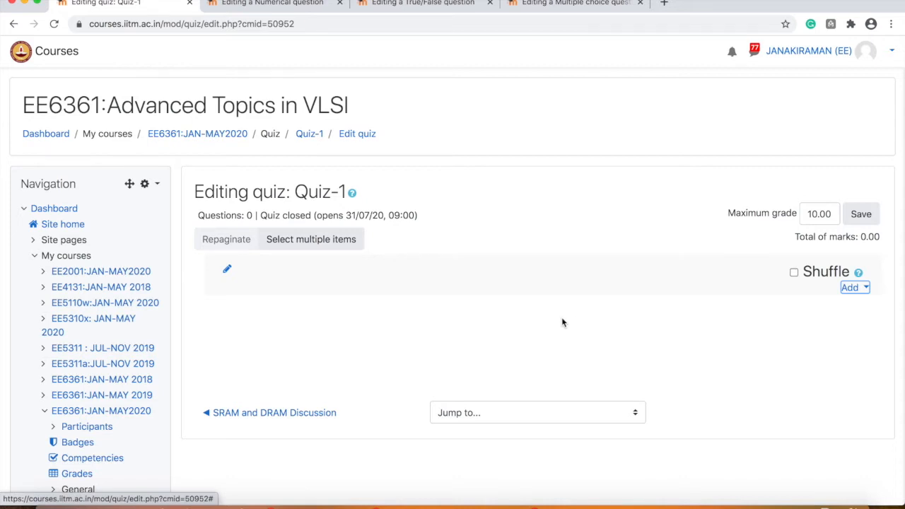
{"action": "scroll", "coordinate": [563, 322], "scroll_direction": "down", "scroll_amount": 10}
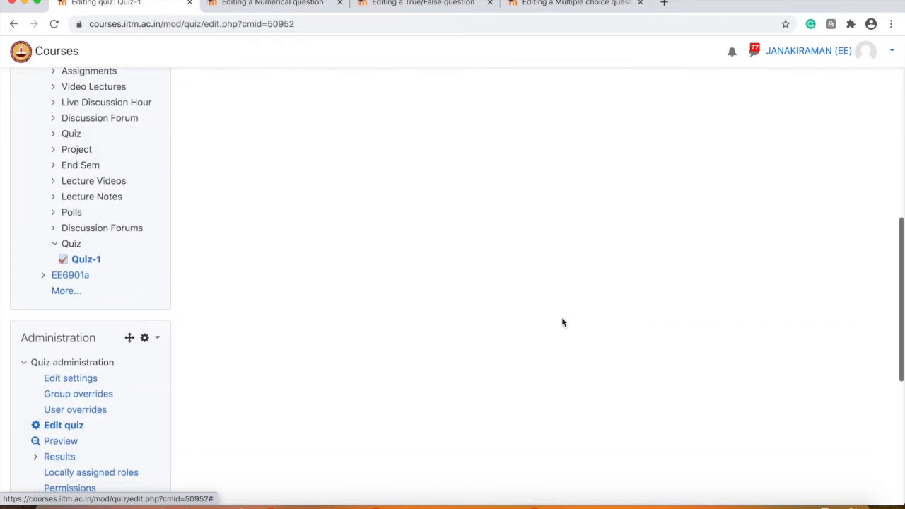
{"action": "scroll", "coordinate": [483, 260], "scroll_direction": "up", "scroll_amount": 10}
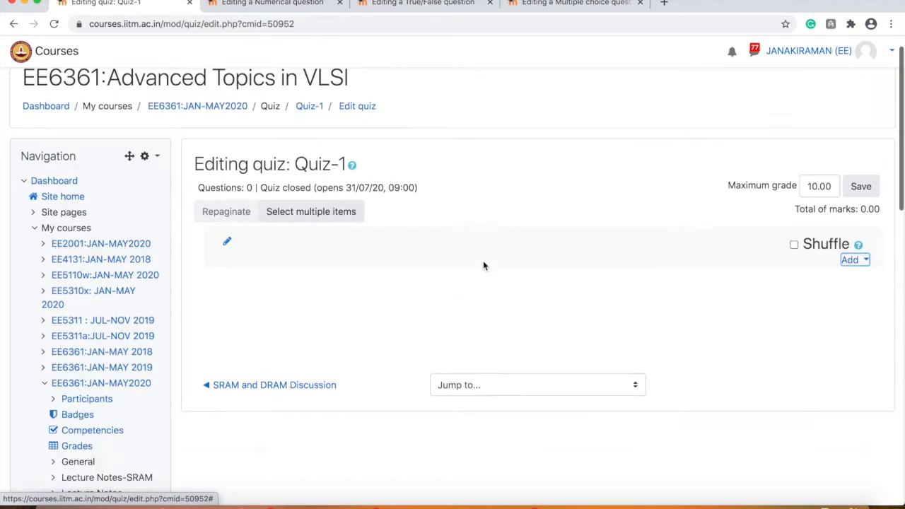
- Open the question bank from the quiz administration and show its categories
{"action": "scroll", "coordinate": [486, 254], "scroll_direction": "down", "scroll_amount": 10}
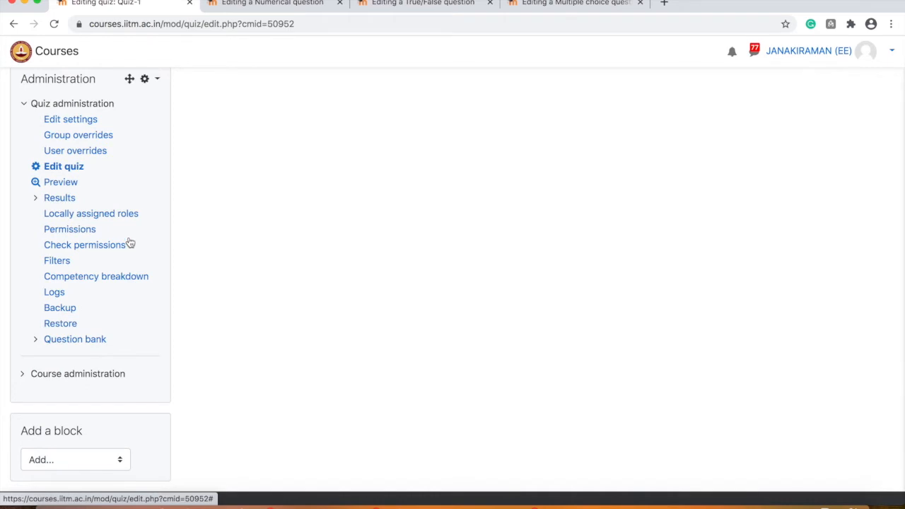
{"action": "left_click", "coordinate": [75, 341]}
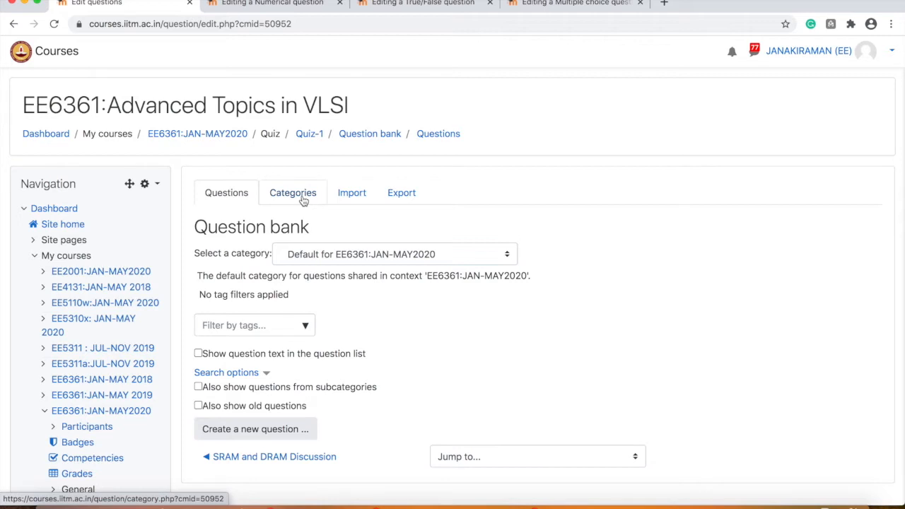
{"action": "left_click", "coordinate": [303, 200]}
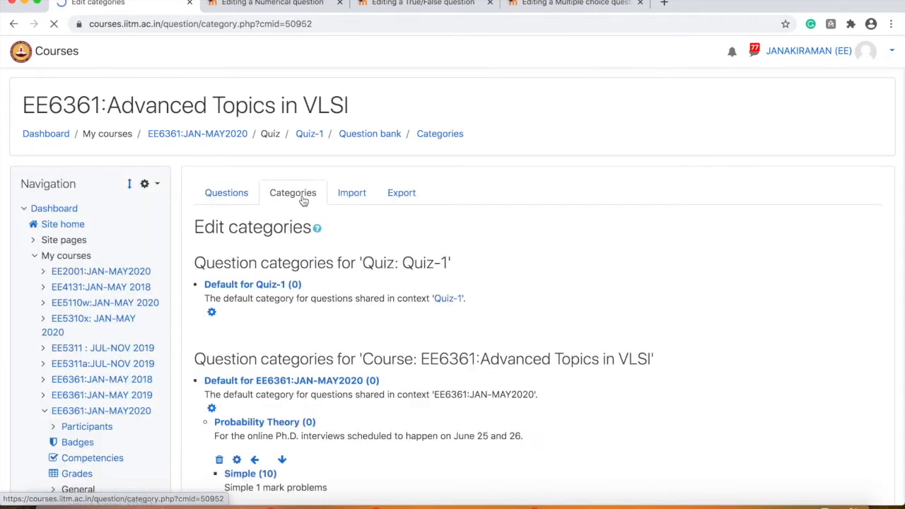
- Name a new question category Week-1 under the parent category Default for EE6361:JAN-MAY2020
{"action": "scroll", "coordinate": [341, 384], "scroll_direction": "down", "scroll_amount": 6}
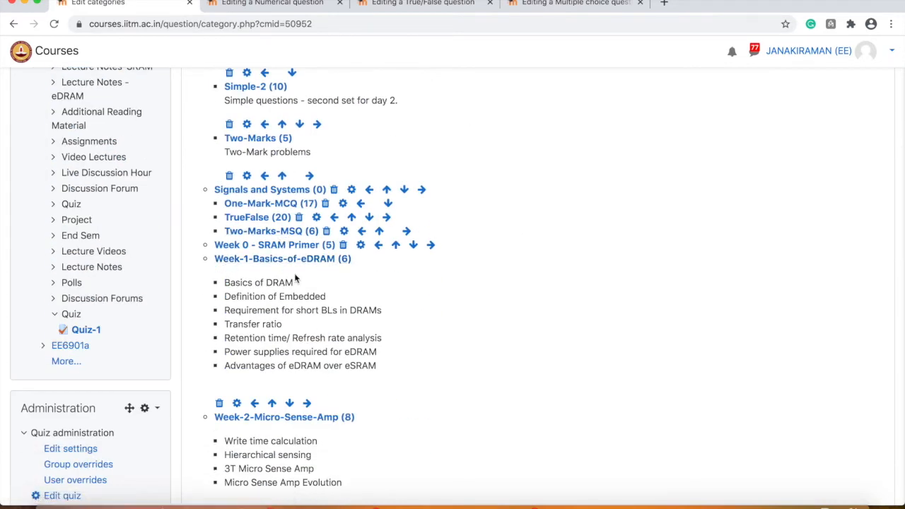
{"action": "scroll", "coordinate": [313, 276], "scroll_direction": "down", "scroll_amount": 10}
{"action": "scroll", "coordinate": [314, 277], "scroll_direction": "up", "scroll_amount": 2}
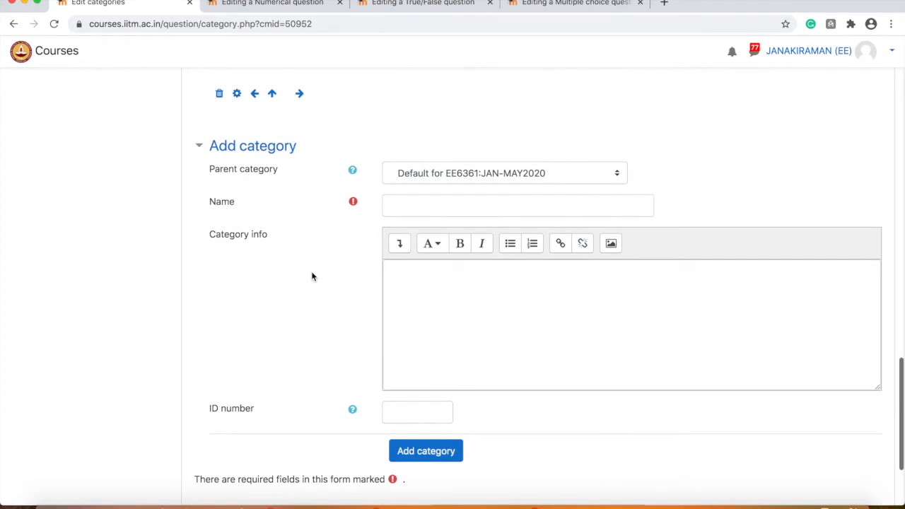
{"action": "left_click", "coordinate": [416, 207]}
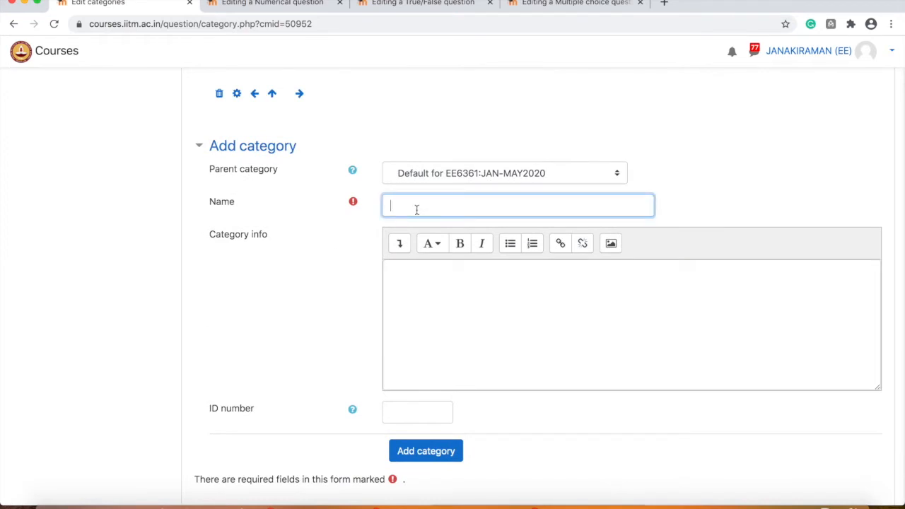
{"action": "type", "text": "Week-1-"}
{"action": "key", "text": "BackSpace"}
- Copy the topic list of the Week-1-Basics-of-eDRAM category into the new category's info
{"action": "left_click", "coordinate": [464, 324]}
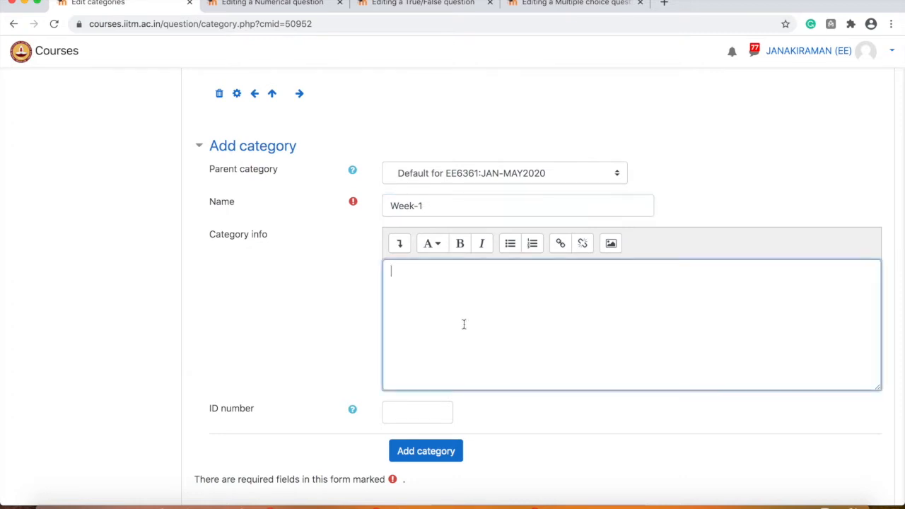
{"action": "scroll", "coordinate": [437, 201], "scroll_direction": "up", "scroll_amount": 20}
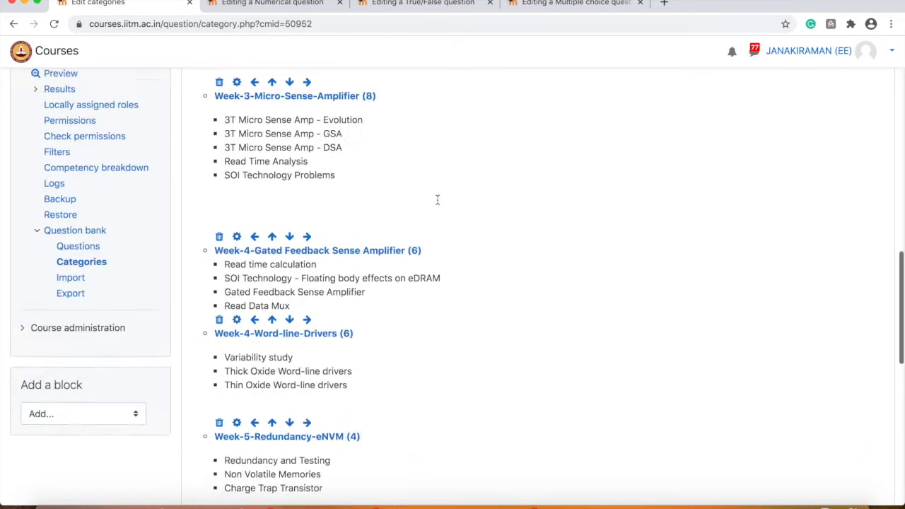
{"action": "scroll", "coordinate": [437, 203], "scroll_direction": "down", "scroll_amount": 1}
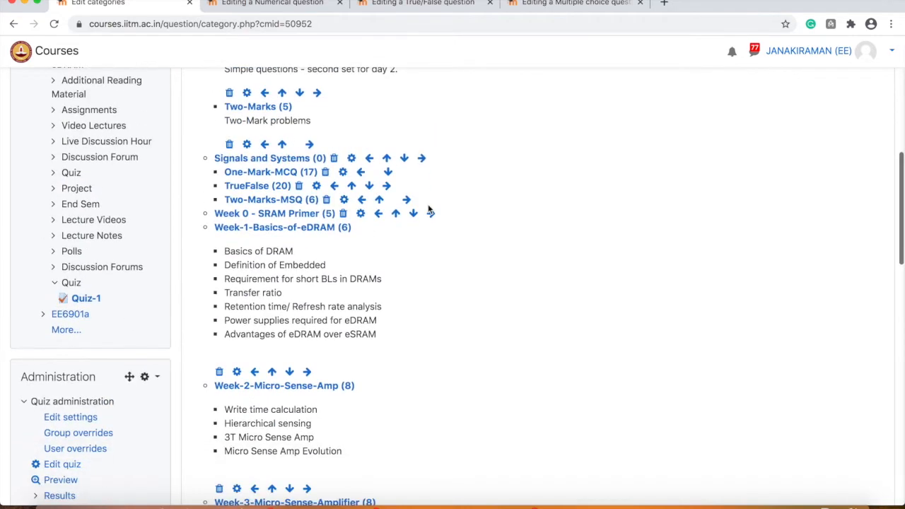
{"action": "left_click_drag", "start_coordinate": [220, 249], "coordinate": [409, 358]}
{"action": "key", "text": "super+c"}
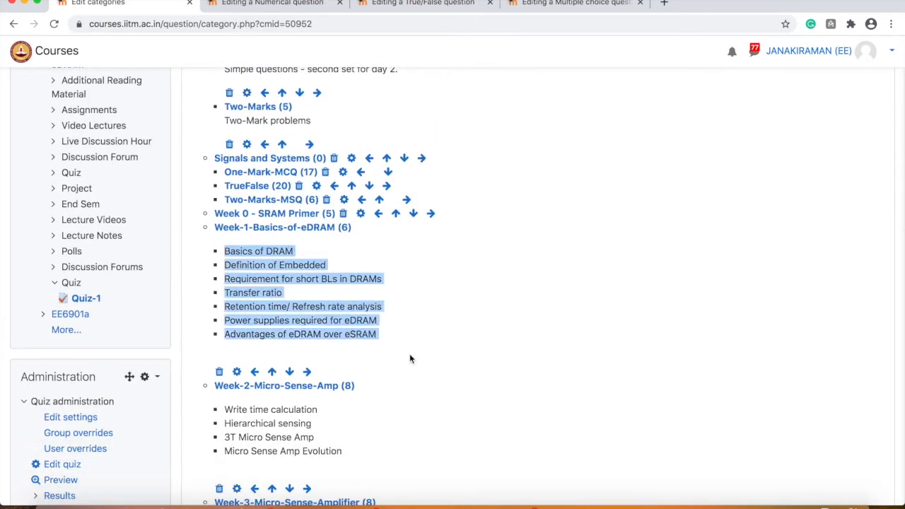
{"action": "scroll", "coordinate": [472, 278], "scroll_direction": "down", "scroll_amount": 15}
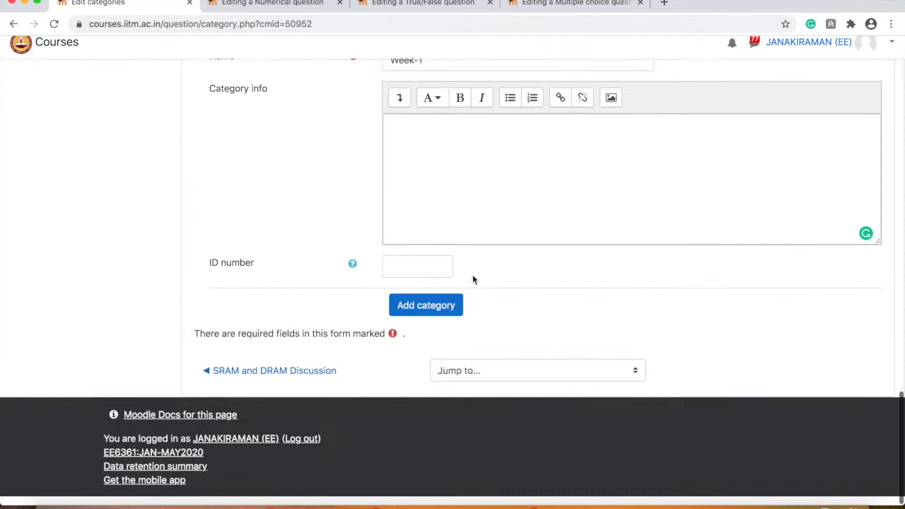
{"action": "left_click", "coordinate": [430, 143]}
{"action": "key", "text": "super+v"}
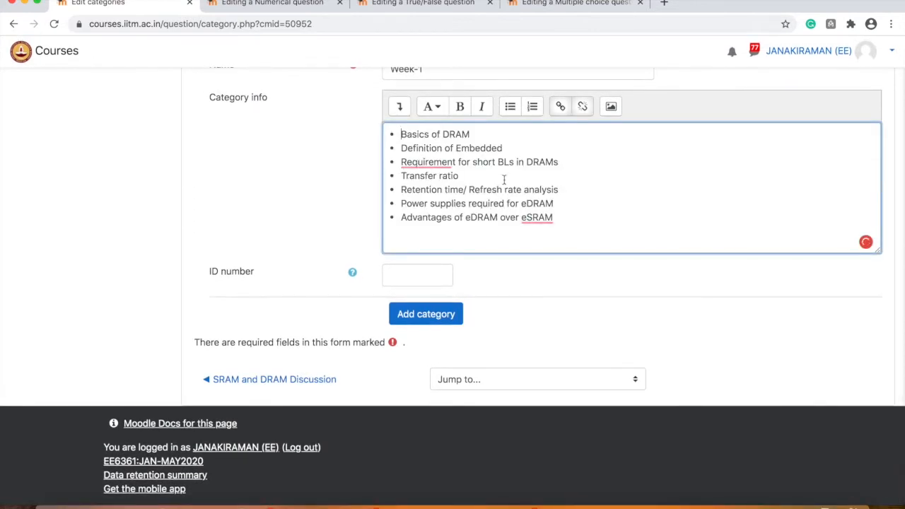
{"action": "scroll", "coordinate": [505, 179], "scroll_direction": "up", "scroll_amount": 1}
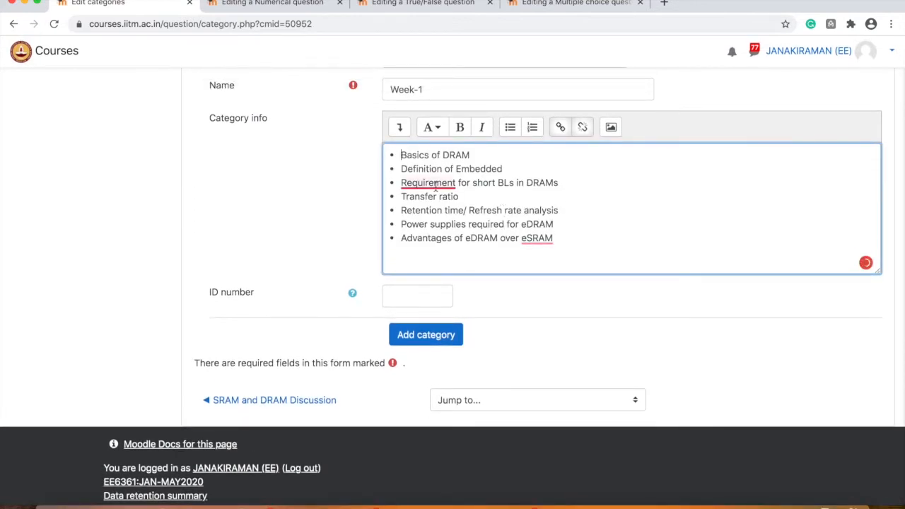
{"action": "left_click", "coordinate": [589, 191]}
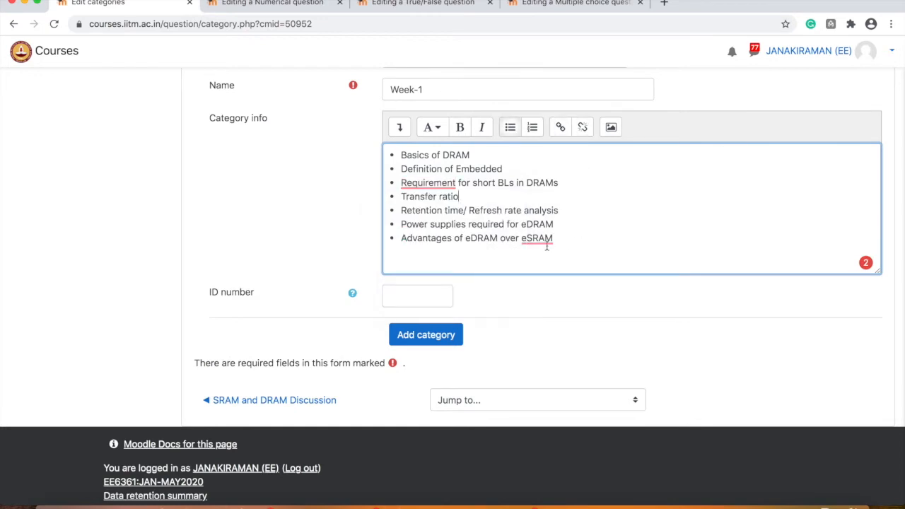
- Add the Week-1 category to the question bank and open it to show its questions
{"action": "left_click", "coordinate": [432, 343]}
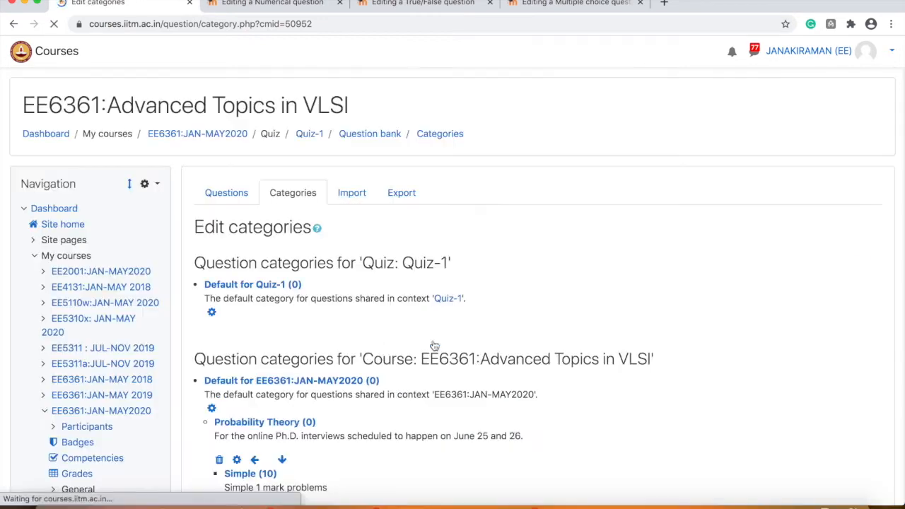
{"action": "scroll", "coordinate": [435, 345], "scroll_direction": "down", "scroll_amount": 2}
{"action": "scroll", "coordinate": [434, 345], "scroll_direction": "down", "scroll_amount": 10}
{"action": "scroll", "coordinate": [434, 346], "scroll_direction": "up", "scroll_amount": 7}
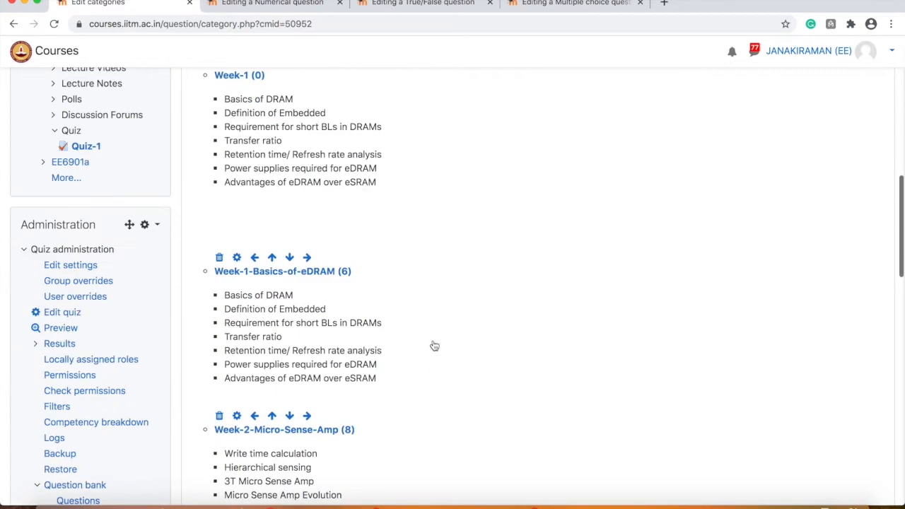
{"action": "scroll", "coordinate": [434, 346], "scroll_direction": "up", "scroll_amount": 2}
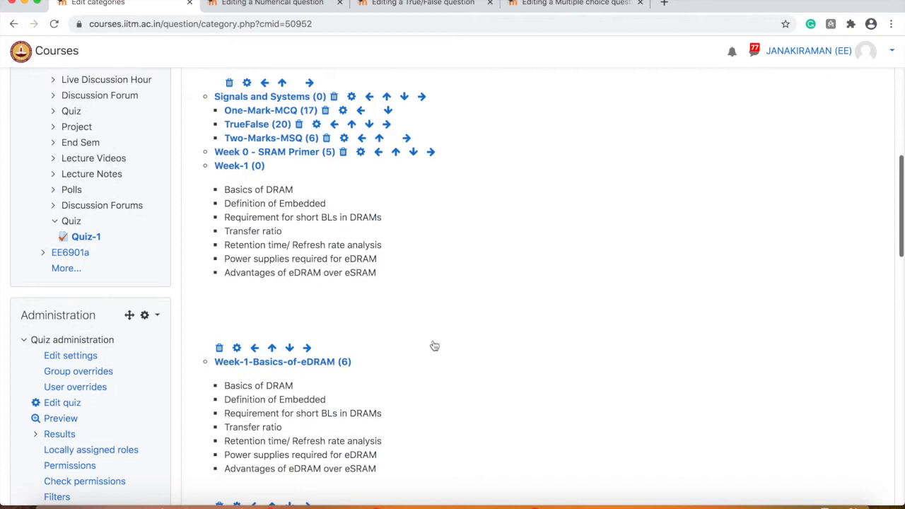
{"action": "left_click", "coordinate": [262, 169]}
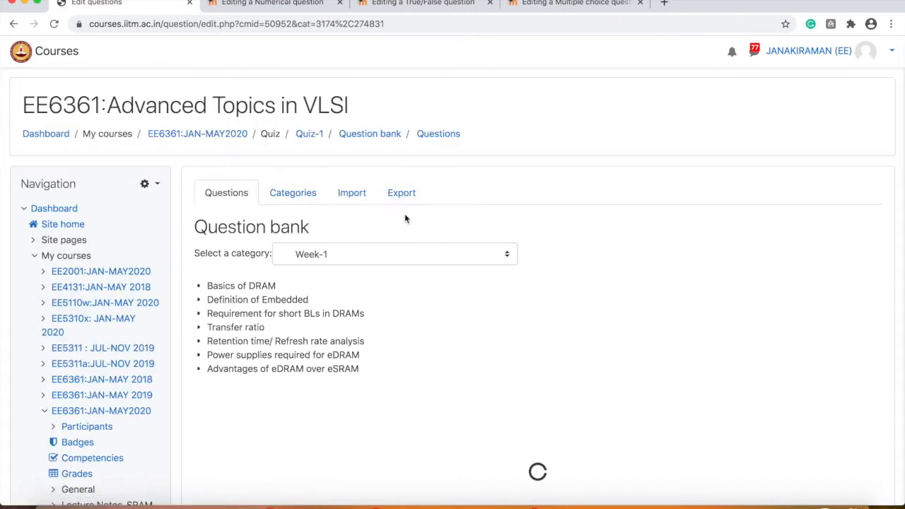
- Start a new True/False question in the Week-1 category and name it TF-SRAM-Size
{"action": "scroll", "coordinate": [490, 377], "scroll_direction": "down", "scroll_amount": 2}
{"action": "scroll", "coordinate": [493, 380], "scroll_direction": "down", "scroll_amount": 1}
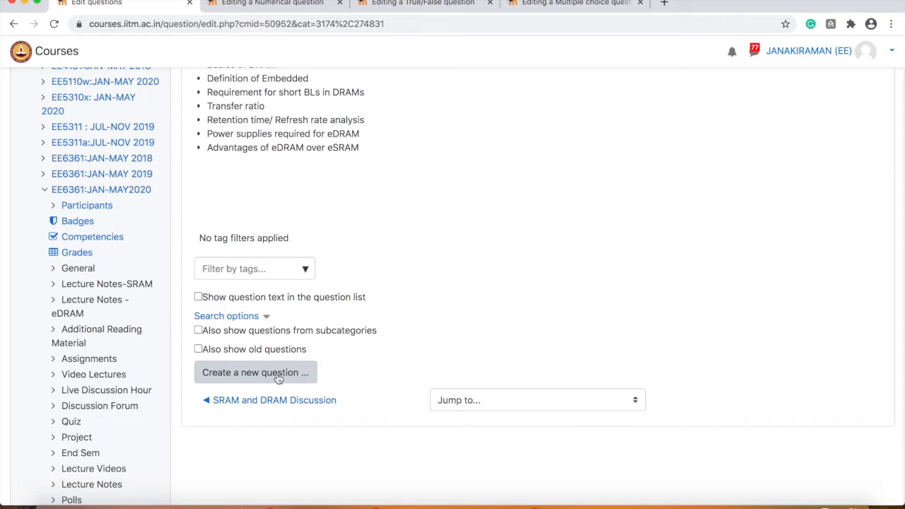
{"action": "left_click", "coordinate": [278, 379]}
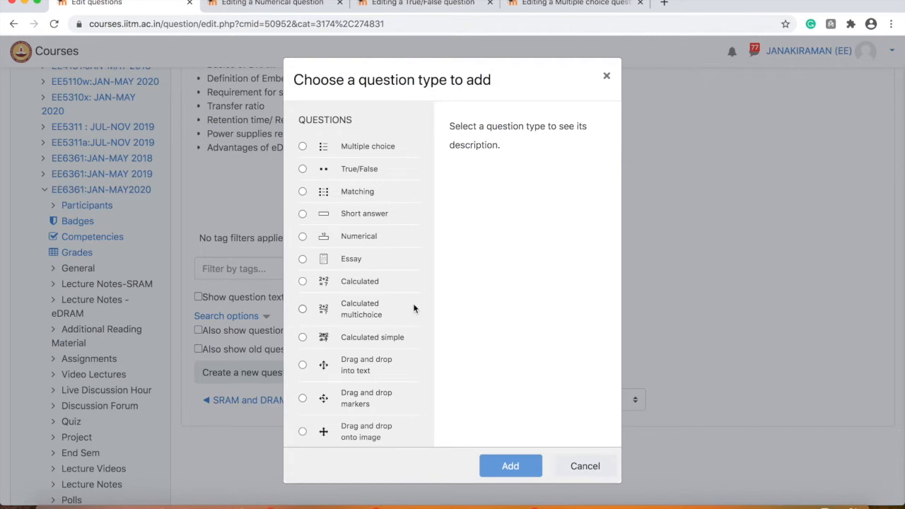
{"action": "left_click", "coordinate": [303, 168]}
{"action": "left_click", "coordinate": [510, 467]}
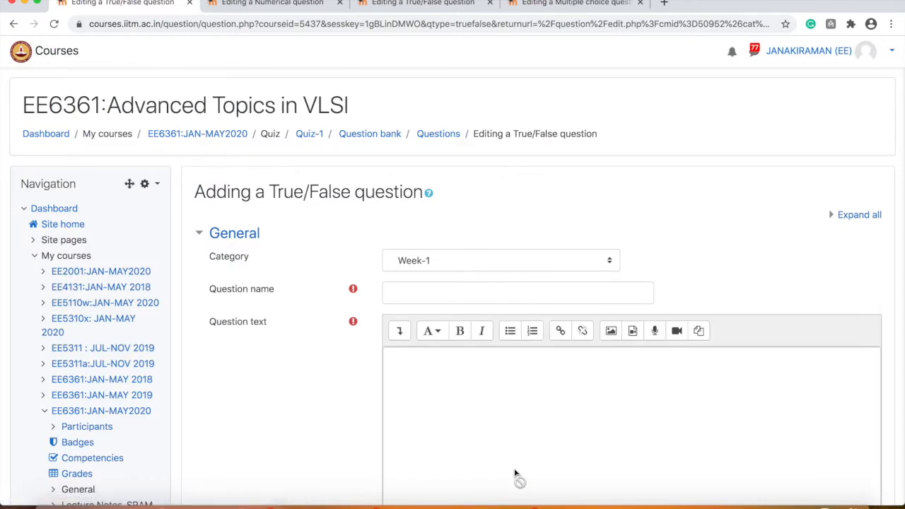
{"action": "left_click", "coordinate": [432, 296]}
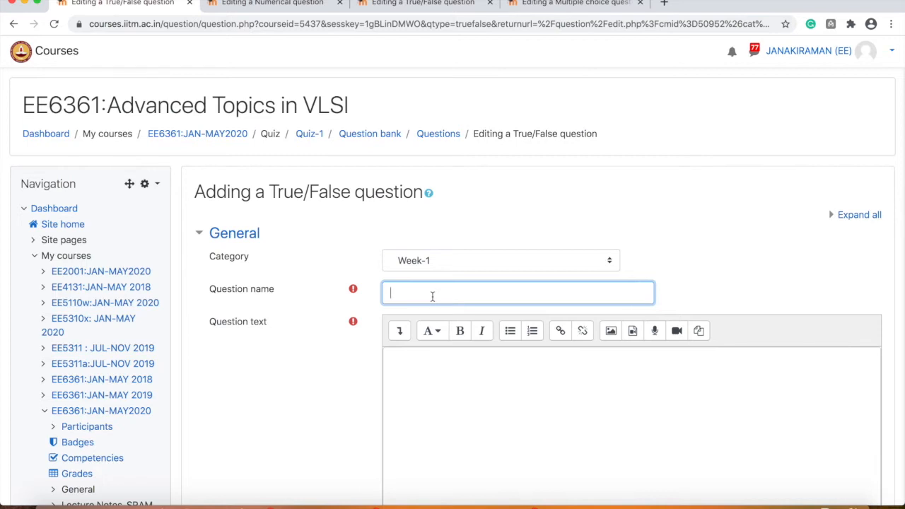
{"action": "type", "text": "TF-SRAM-Size"}
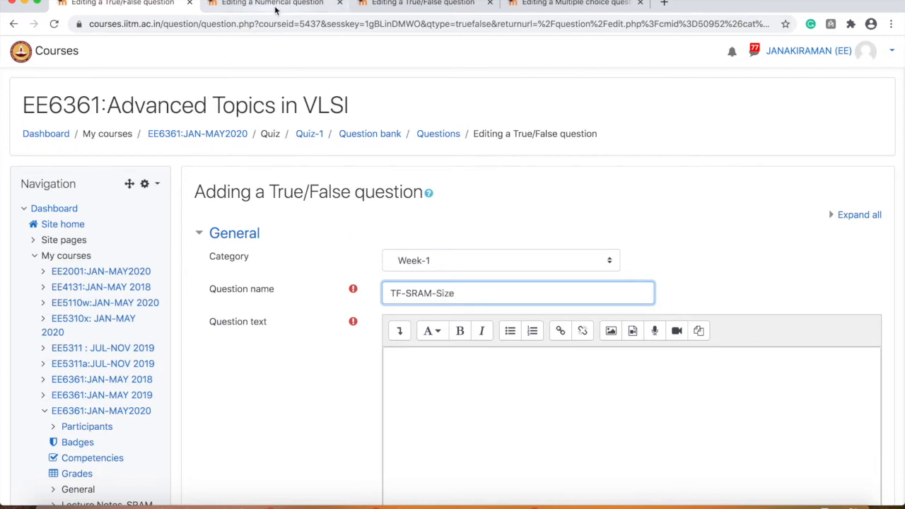
- Copy the question text of the existing True/False question tf2 into the new question's text
{"action": "left_click", "coordinate": [425, 6]}
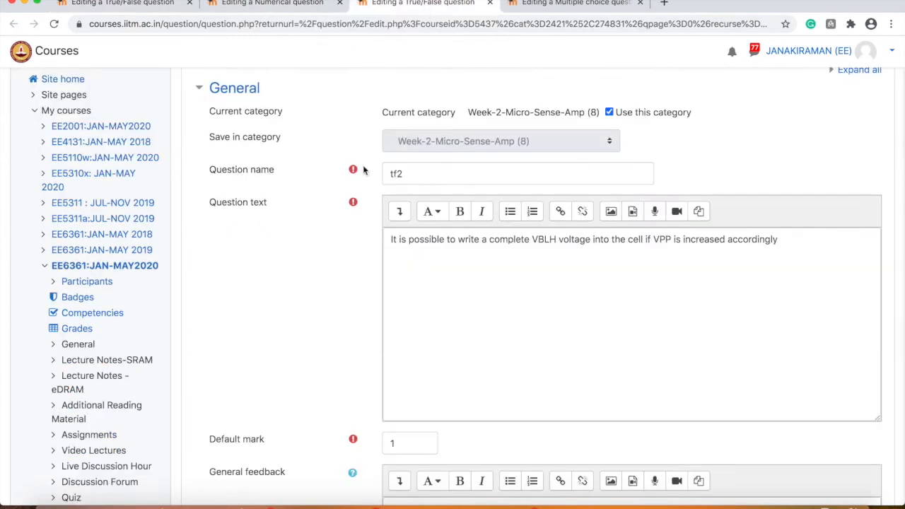
{"action": "left_click", "coordinate": [422, 237]}
{"action": "key", "text": "super+a"}
{"action": "key", "text": "super+c"}
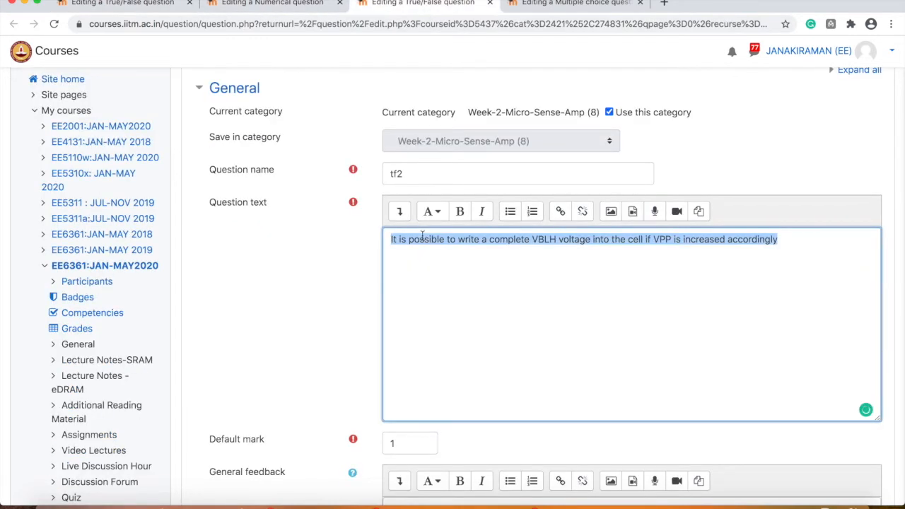
{"action": "left_click", "coordinate": [101, 13]}
{"action": "left_click", "coordinate": [413, 401]}
{"action": "key", "text": "super+v"}
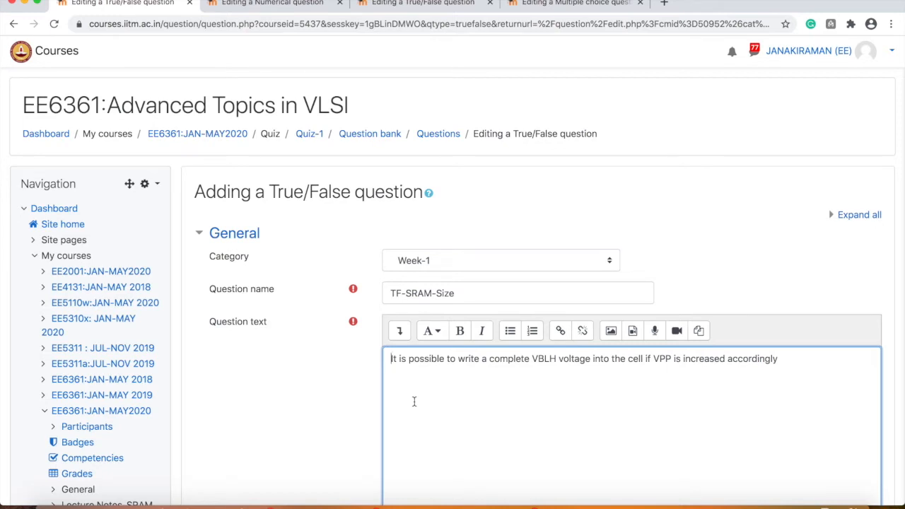
- Choose False as the correct answer and save the True/False question
{"action": "scroll", "coordinate": [464, 325], "scroll_direction": "down", "scroll_amount": 6}
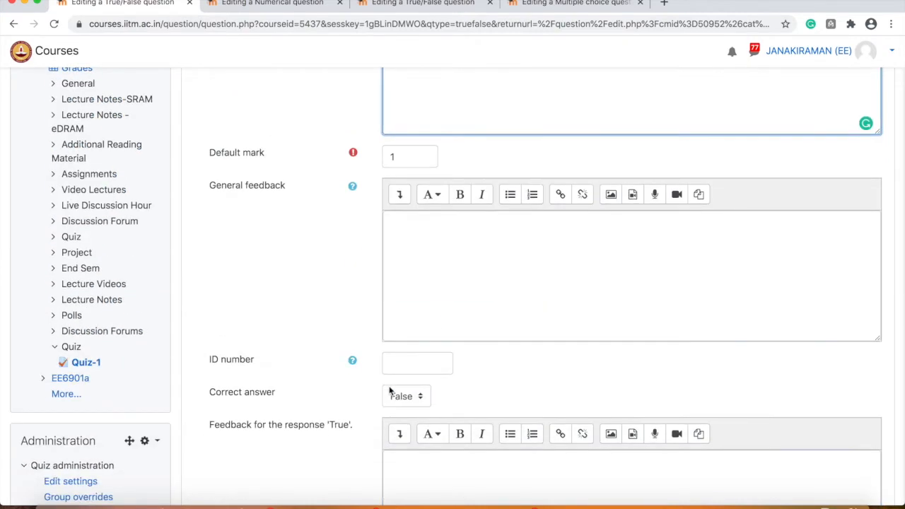
{"action": "left_click", "coordinate": [411, 399]}
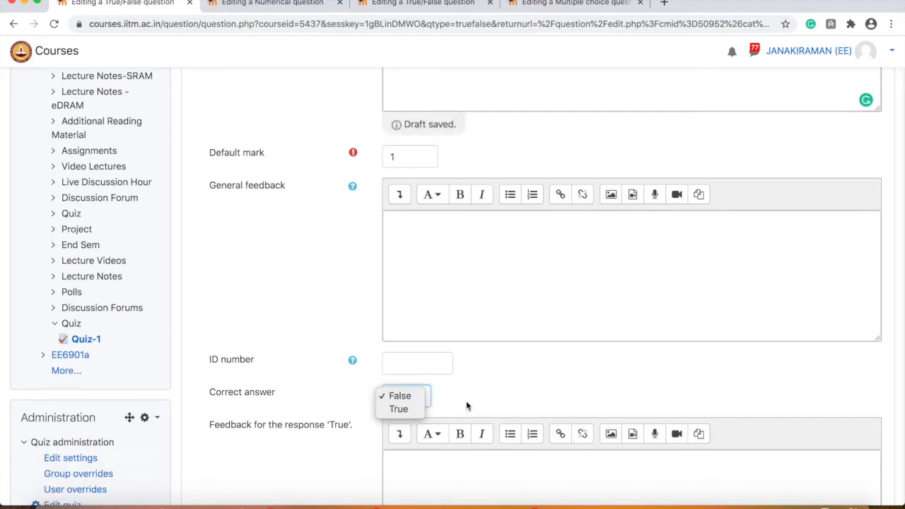
{"action": "left_click", "coordinate": [416, 396]}
{"action": "scroll", "coordinate": [414, 392], "scroll_direction": "down", "scroll_amount": 4}
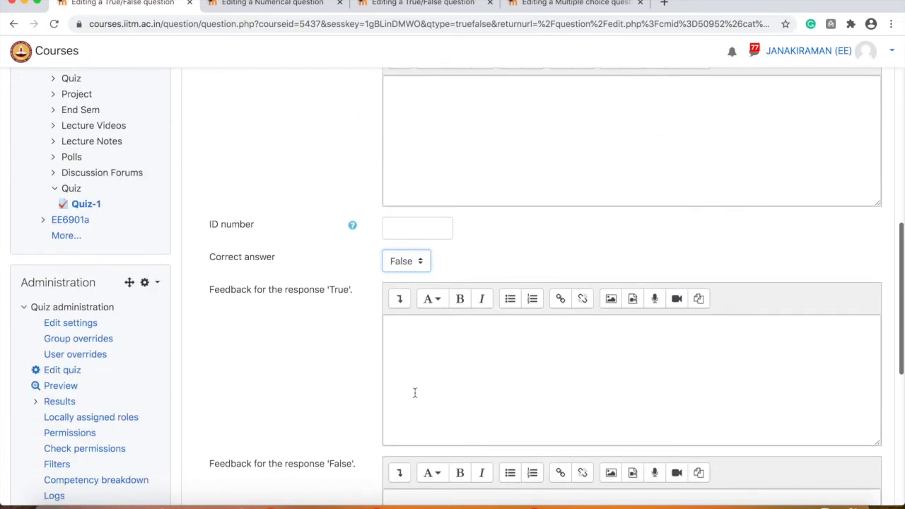
{"action": "scroll", "coordinate": [415, 393], "scroll_direction": "down", "scroll_amount": 10}
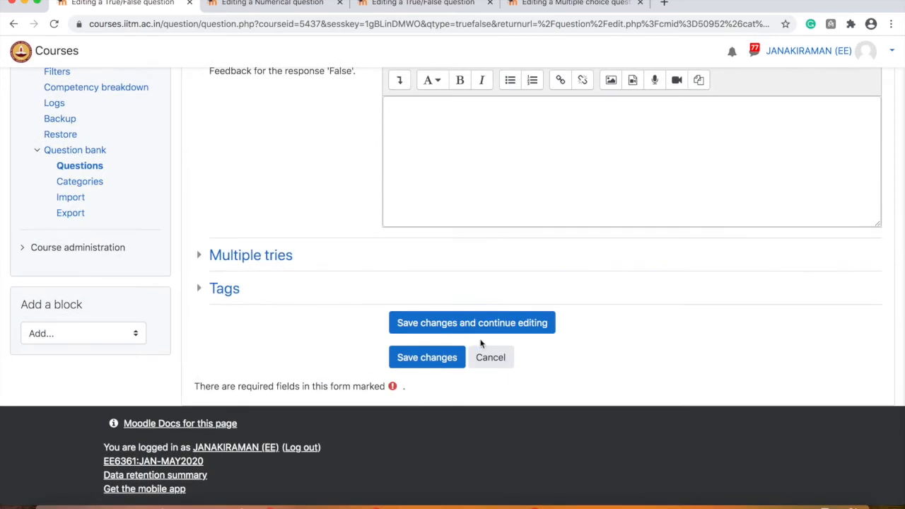
{"action": "left_click", "coordinate": [441, 361]}
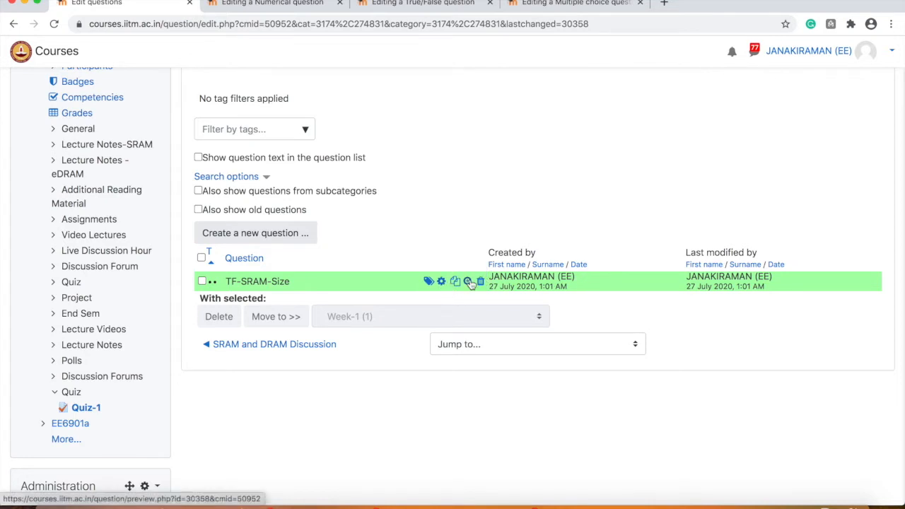
- Preview the TF-SRAM-Size question, submit the answer False to check its grading, and close the preview
{"action": "left_click", "coordinate": [468, 282]}
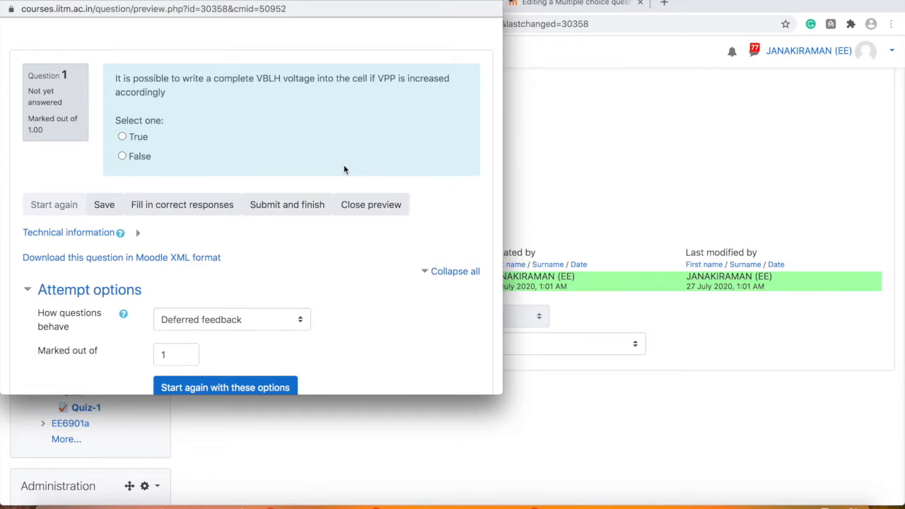
{"action": "left_click", "coordinate": [123, 158]}
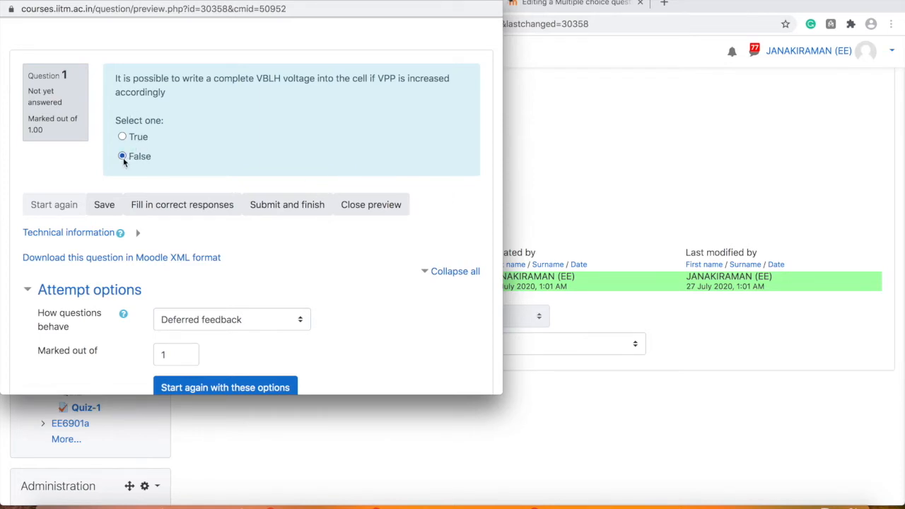
{"action": "left_click", "coordinate": [289, 204]}
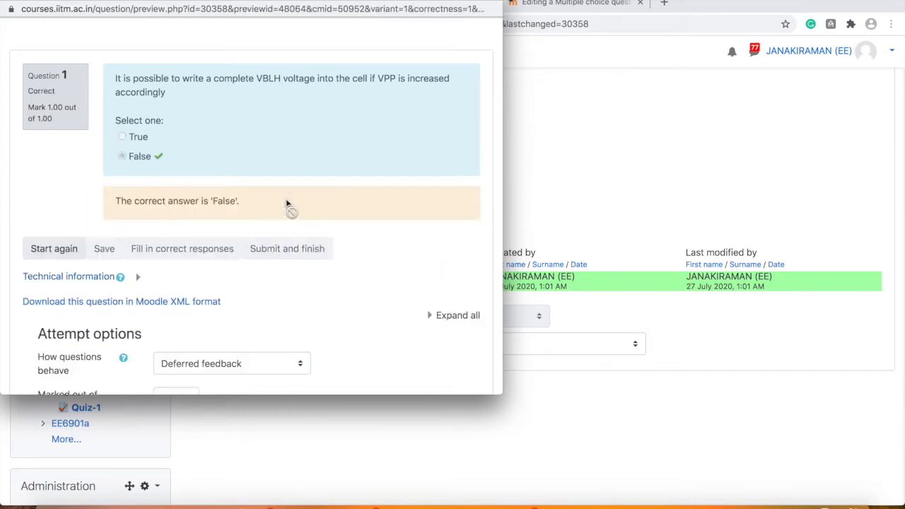
{"action": "left_click_drag", "start_coordinate": [179, 201], "coordinate": [240, 200]}
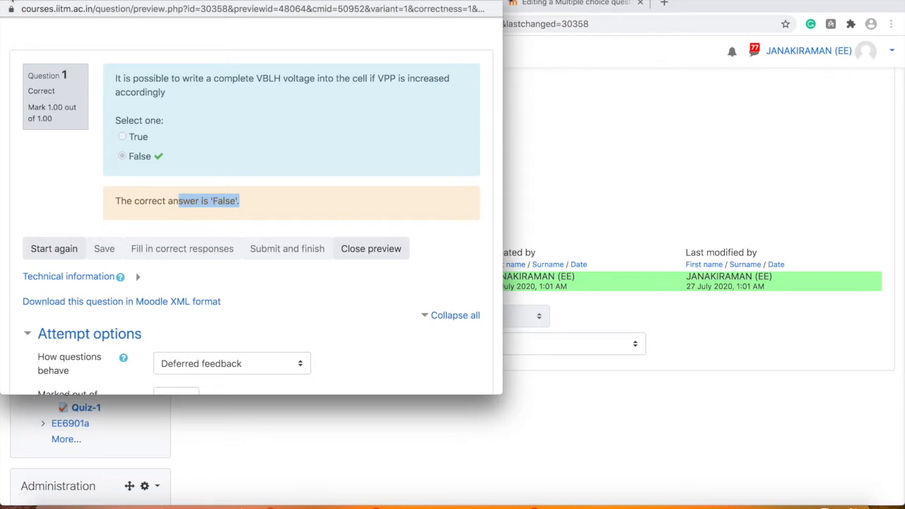
{"action": "left_click", "coordinate": [12, 5]}
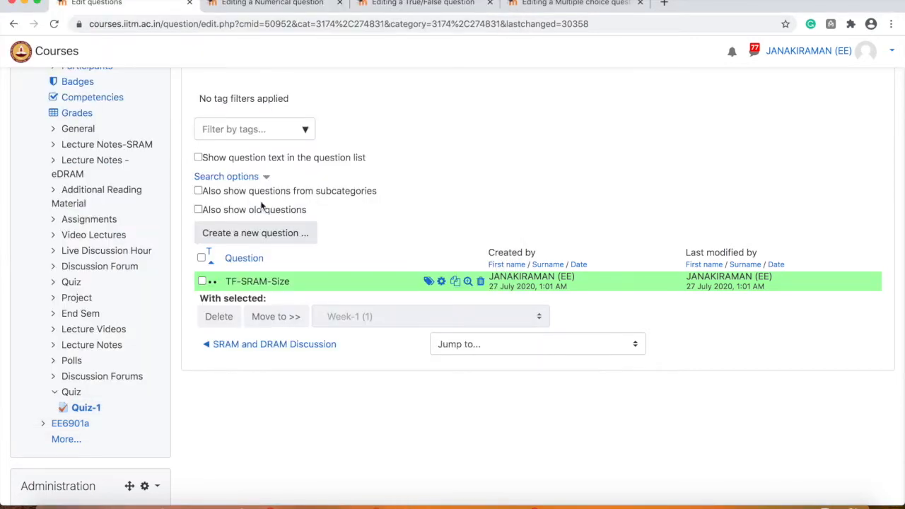
- Start a new Multiple choice question in the Week-1 category and name it MCQ-SRAM-Size
{"action": "left_click", "coordinate": [283, 236]}
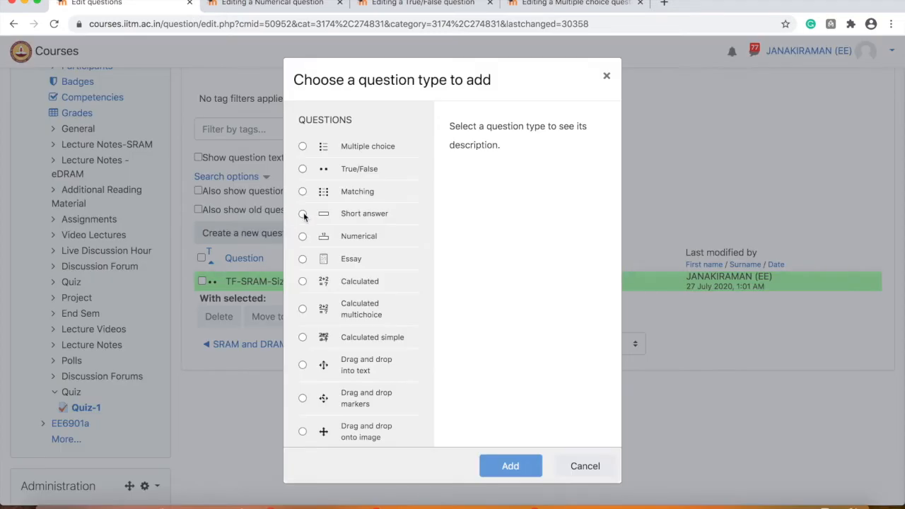
{"action": "left_click", "coordinate": [303, 146]}
{"action": "left_click", "coordinate": [525, 468]}
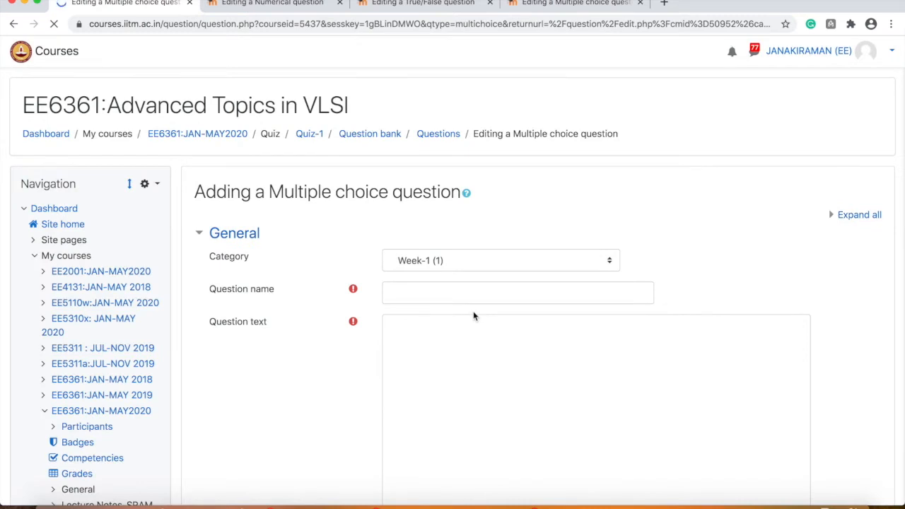
{"action": "left_click", "coordinate": [448, 295]}
{"action": "type", "text": "MCQ-SRAM"}
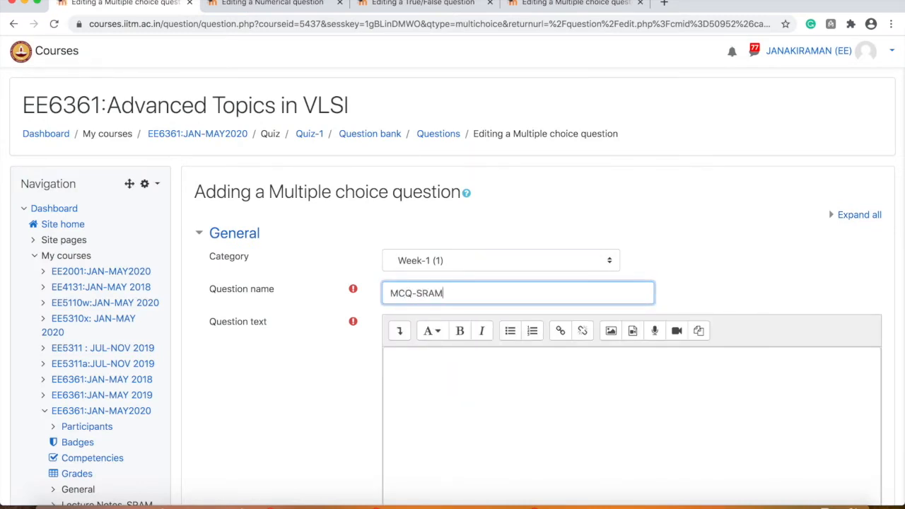
{"action": "type", "text": "-Size"}
- Copy the question text of the existing multiple choice question mcq8 into the new question's text
{"action": "left_click", "coordinate": [402, 419]}
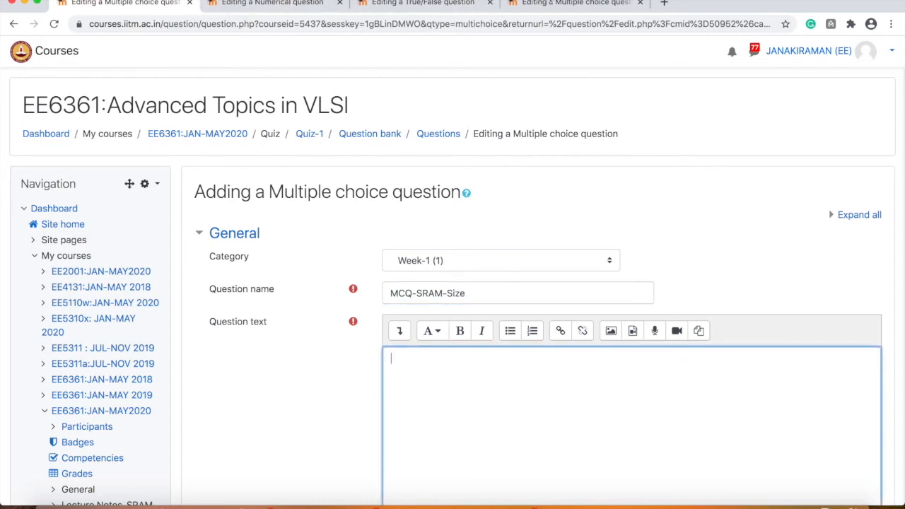
{"action": "left_click", "coordinate": [553, 4]}
{"action": "left_click", "coordinate": [467, 326]}
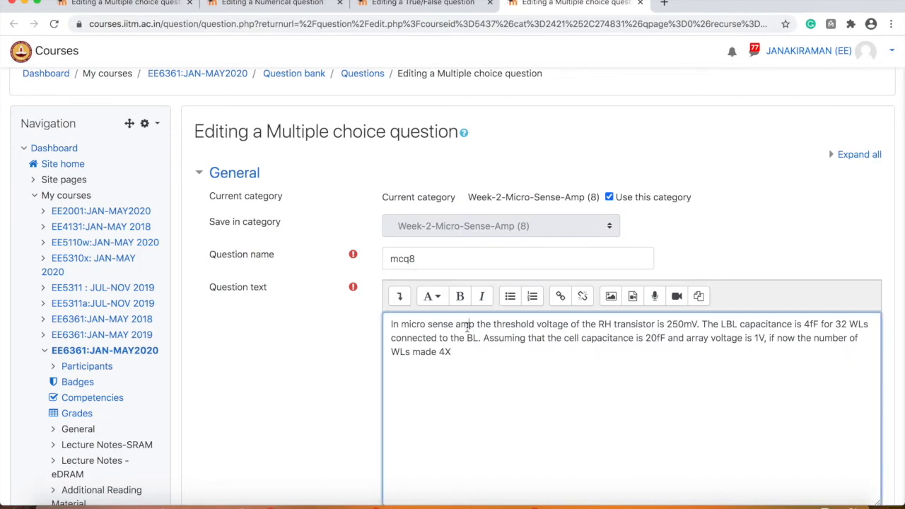
{"action": "key", "text": "shift+Down"}
{"action": "key", "text": "shift+Down"}
{"action": "key", "text": "shift+Down"}
{"action": "key", "text": "ctrl+c"}
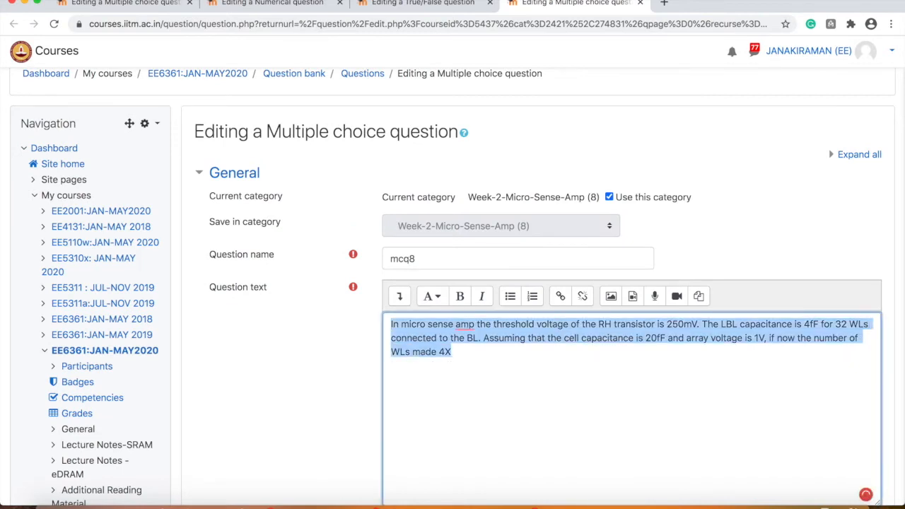
{"action": "left_click", "coordinate": [152, 4]}
{"action": "key", "text": "ctrl+v"}
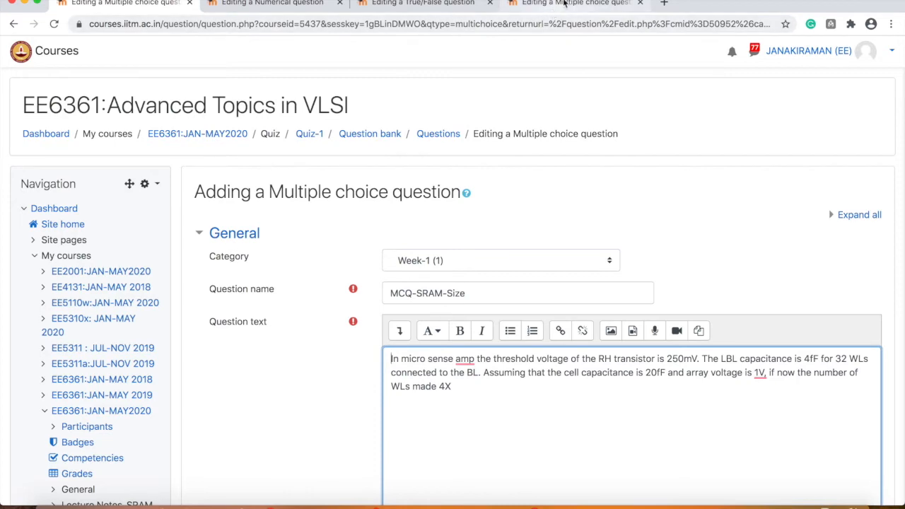
- Copy mcq8's first answer, "The transfer ratio is too low and hence will not function", into Choice 1 of the new question
{"action": "left_click", "coordinate": [563, 3]}
{"action": "scroll", "coordinate": [461, 352], "scroll_direction": "down", "scroll_amount": 5}
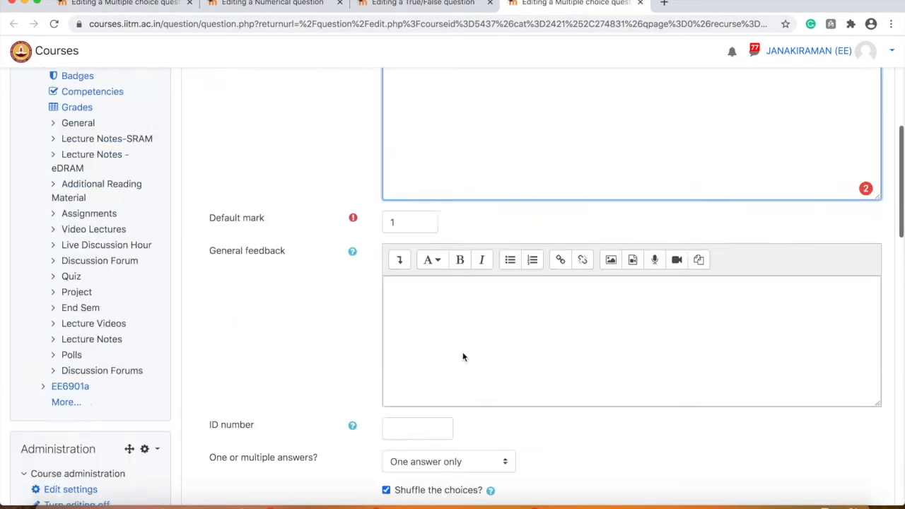
{"action": "scroll", "coordinate": [461, 353], "scroll_direction": "down", "scroll_amount": 8}
{"action": "left_click", "coordinate": [641, 361]}
{"action": "key", "text": "ctrl+a"}
{"action": "key", "text": "super+c"}
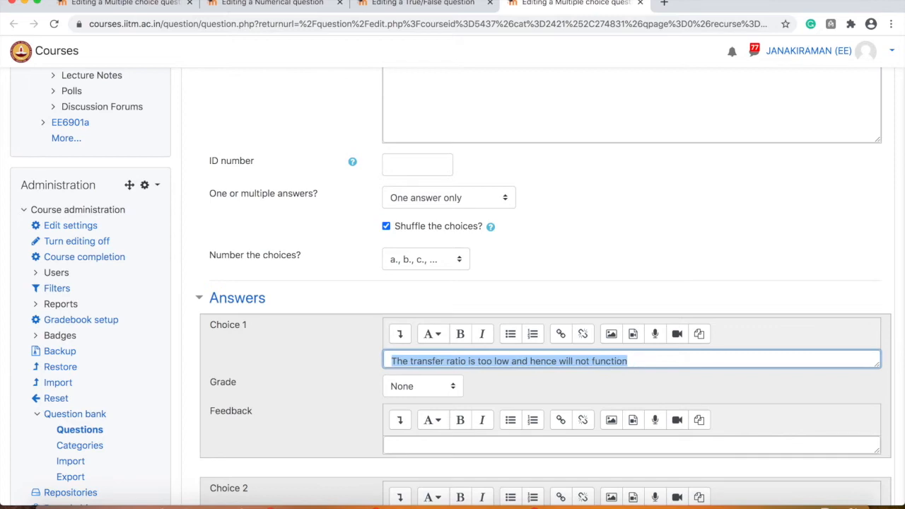
{"action": "left_click", "coordinate": [148, 6]}
{"action": "scroll", "coordinate": [539, 364], "scroll_direction": "down", "scroll_amount": 10}
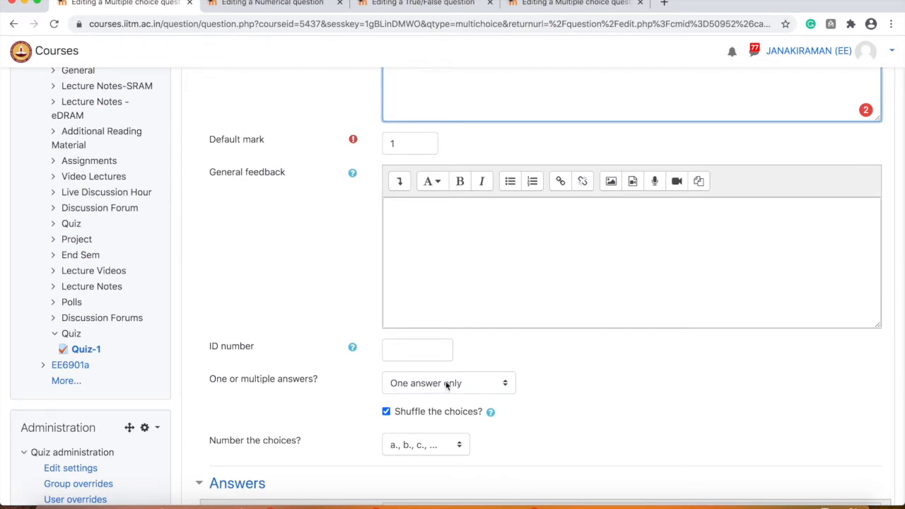
{"action": "scroll", "coordinate": [336, 403], "scroll_direction": "down", "scroll_amount": 3}
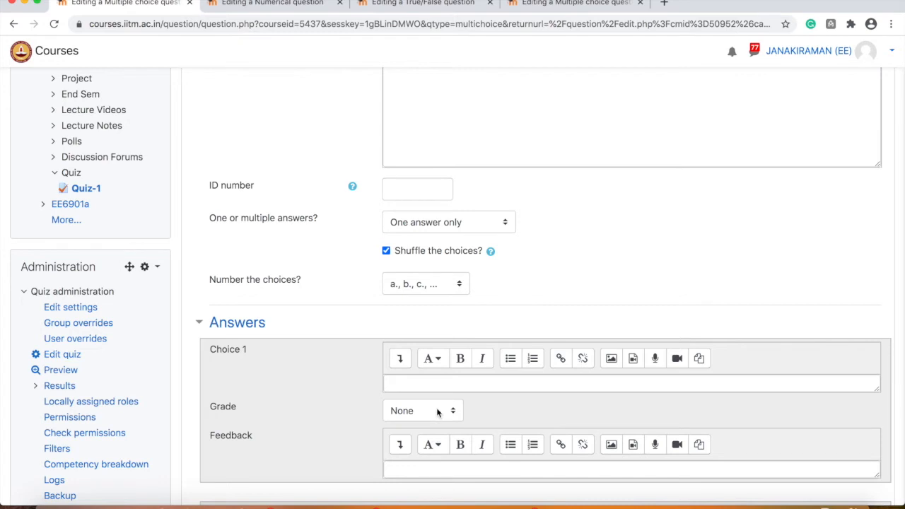
{"action": "left_click", "coordinate": [415, 383]}
{"action": "key", "text": "super+v"}
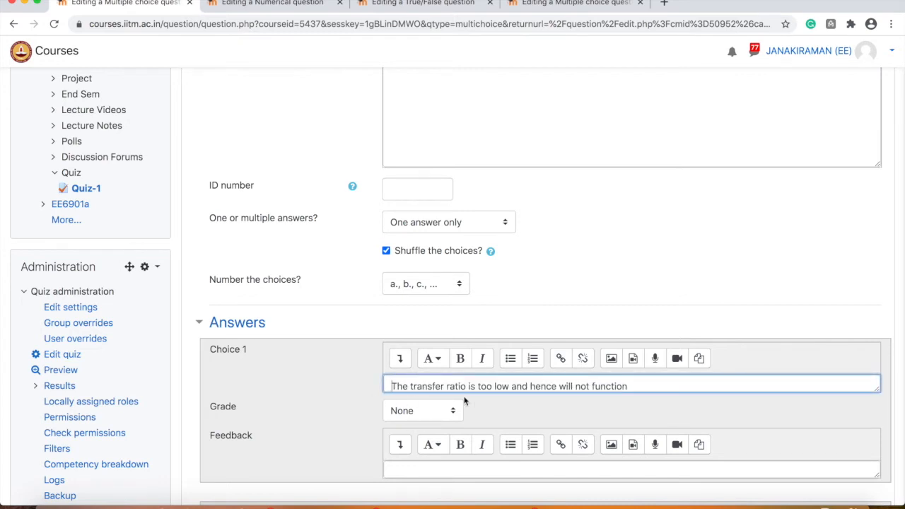
- Fill Choice 2 with mcq8's second answer, "The transfer ratio is high enough and it will function at high speed"
{"action": "scroll", "coordinate": [447, 416], "scroll_direction": "down", "scroll_amount": 3}
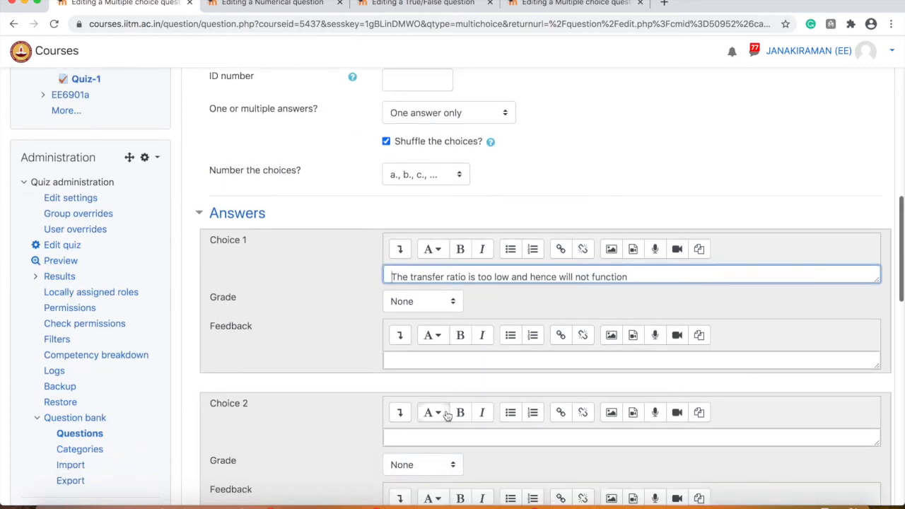
{"action": "left_click", "coordinate": [402, 438]}
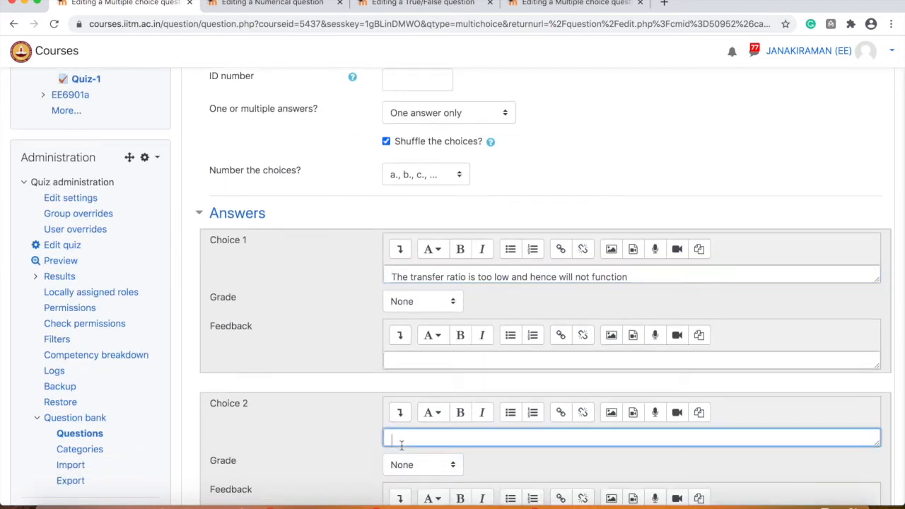
{"action": "key", "text": "super+v"}
{"action": "left_click", "coordinate": [457, 440]}
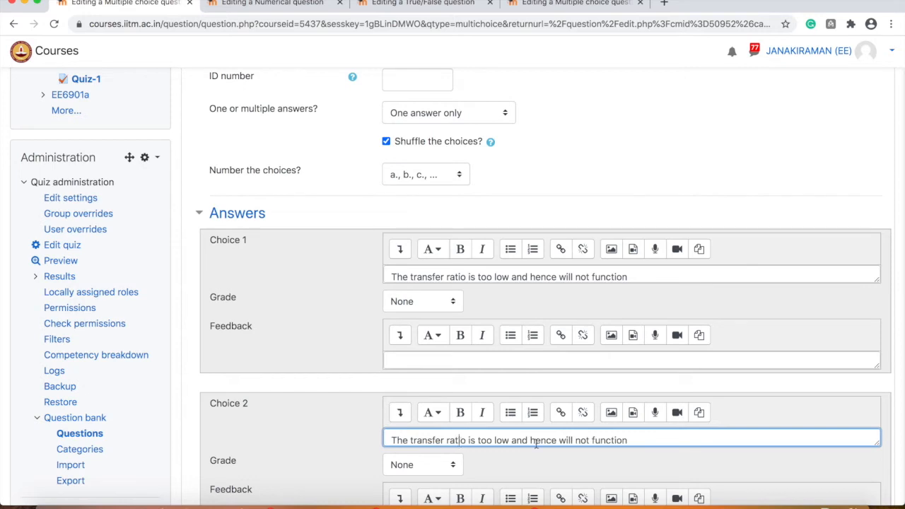
{"action": "left_click", "coordinate": [564, 7]}
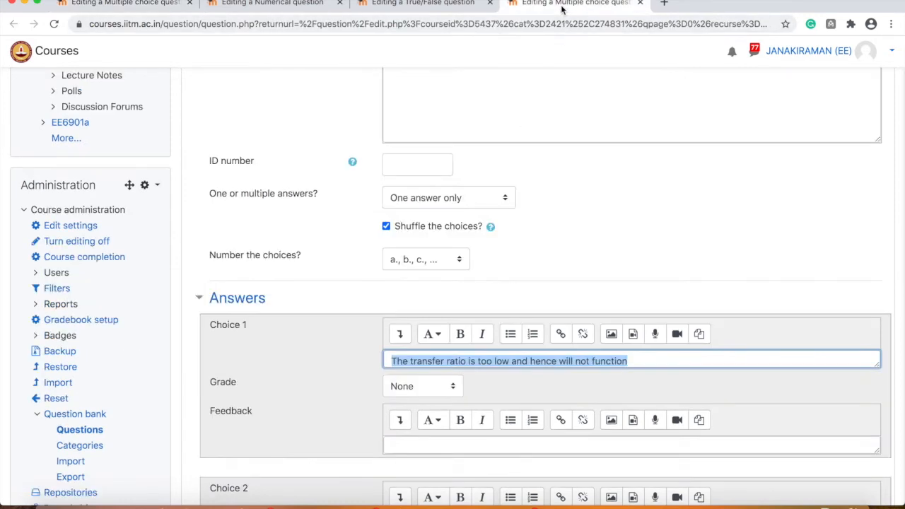
{"action": "scroll", "coordinate": [470, 292], "scroll_direction": "down", "scroll_amount": 4}
{"action": "left_click", "coordinate": [683, 363]}
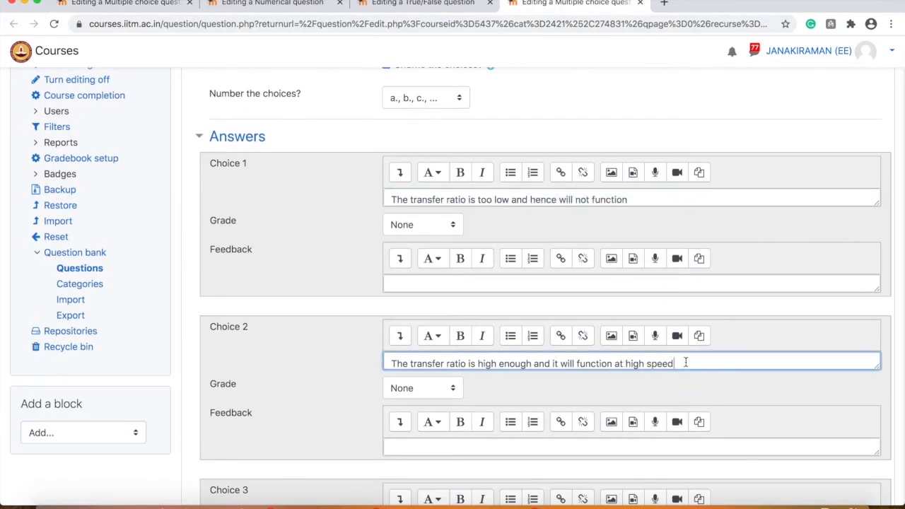
{"action": "key", "text": "super+a"}
{"action": "key", "text": "super+c"}
{"action": "left_click", "coordinate": [272, 3]}
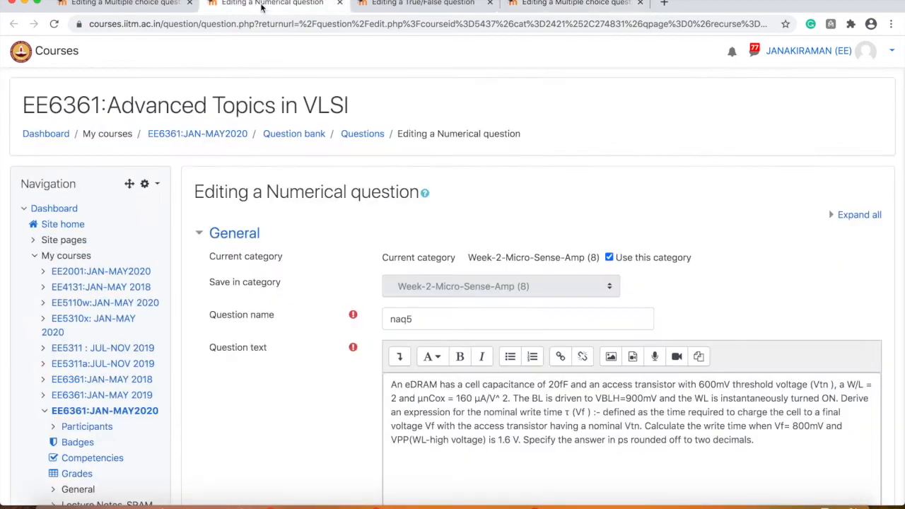
{"action": "left_click", "coordinate": [124, 4]}
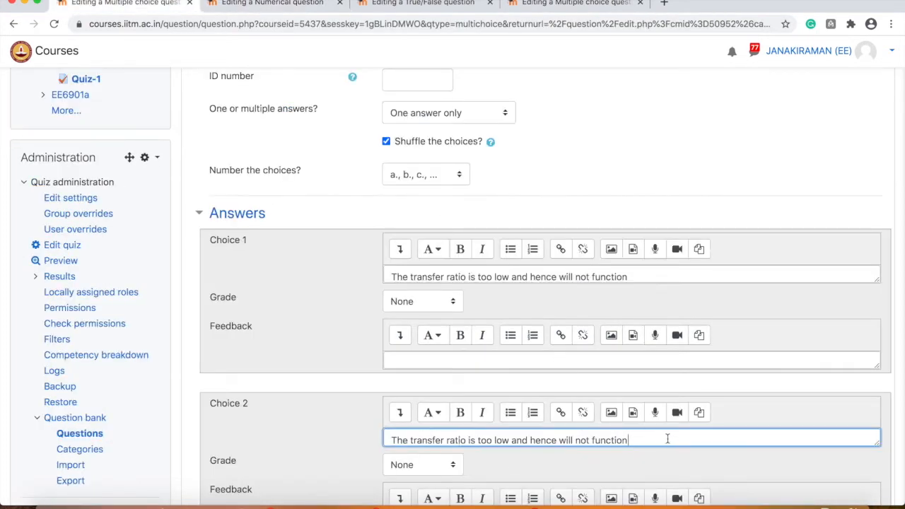
{"action": "key", "text": "super+a"}
{"action": "key", "text": "super+v"}
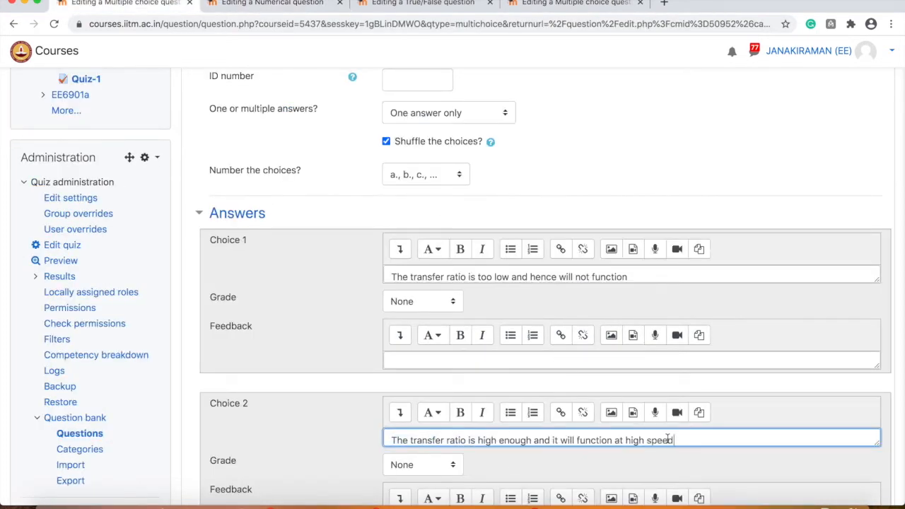
- Copy mcq8's third answer, "It will still function but at very slow speeds", into Choice 3 of the new question
{"action": "left_click", "coordinate": [576, 4]}
{"action": "scroll", "coordinate": [537, 247], "scroll_direction": "down", "scroll_amount": 3}
{"action": "left_click", "coordinate": [592, 348]}
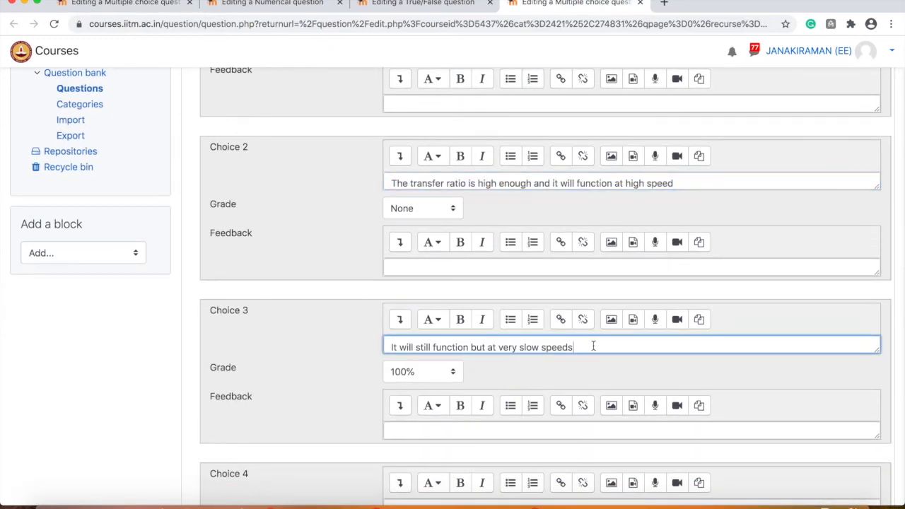
{"action": "key", "text": "super+a"}
{"action": "key", "text": "super+c"}
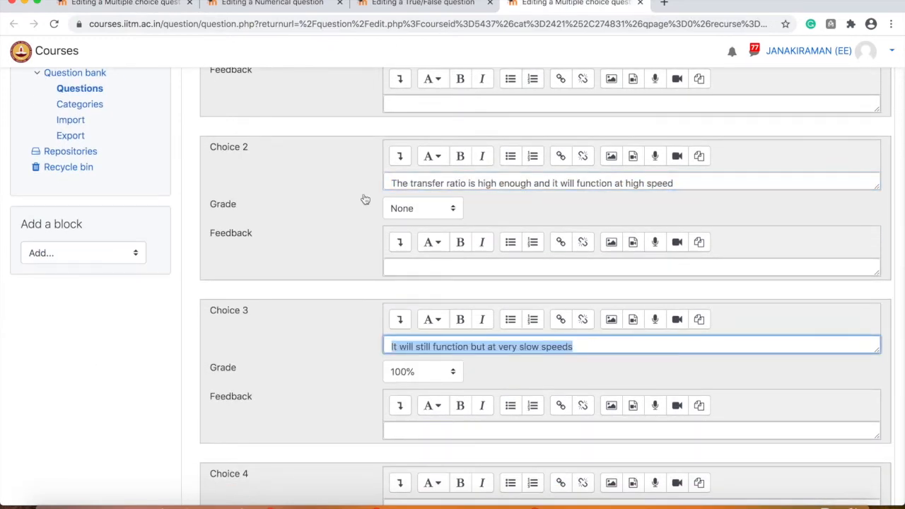
{"action": "left_click", "coordinate": [124, 3]}
{"action": "scroll", "coordinate": [465, 358], "scroll_direction": "down", "scroll_amount": 3}
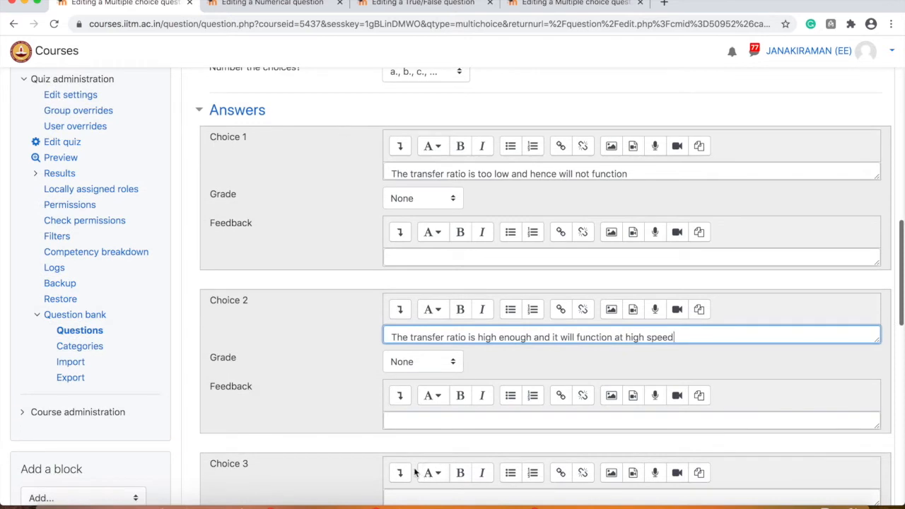
{"action": "scroll", "coordinate": [417, 474], "scroll_direction": "down", "scroll_amount": 2}
{"action": "left_click", "coordinate": [406, 423]}
{"action": "key", "text": "super+v"}
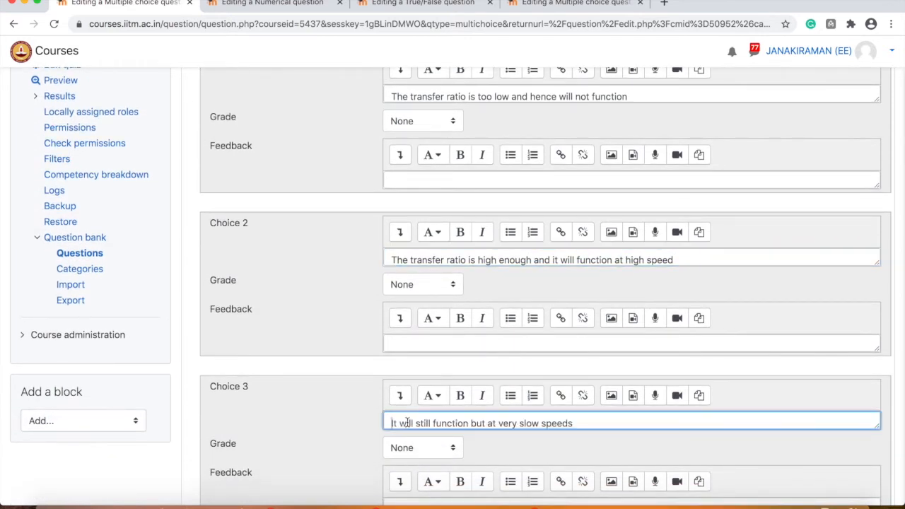
- Mark Choice 3 as the correct answer by setting its grade to 100%
{"action": "left_click", "coordinate": [452, 452]}
{"action": "left_click", "coordinate": [441, 460]}
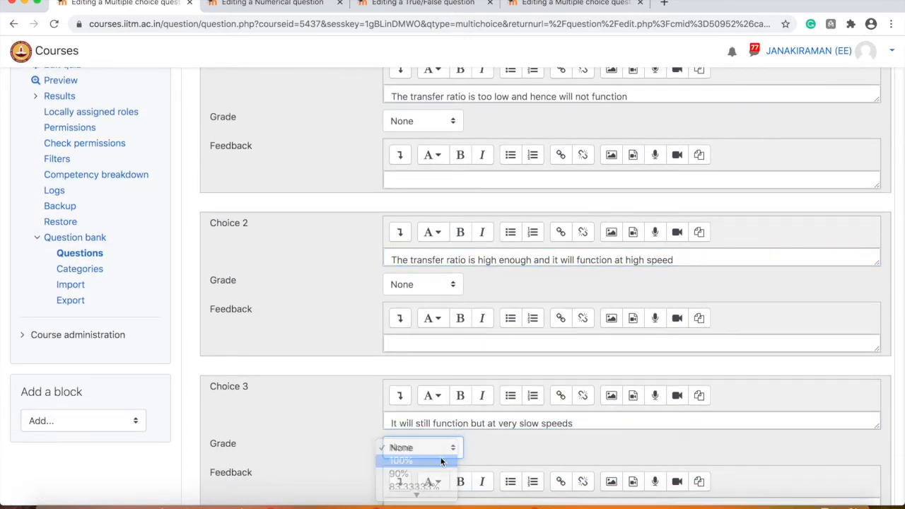
{"action": "scroll", "coordinate": [292, 429], "scroll_direction": "down", "scroll_amount": 1}
{"action": "scroll", "coordinate": [292, 427], "scroll_direction": "down", "scroll_amount": 2}
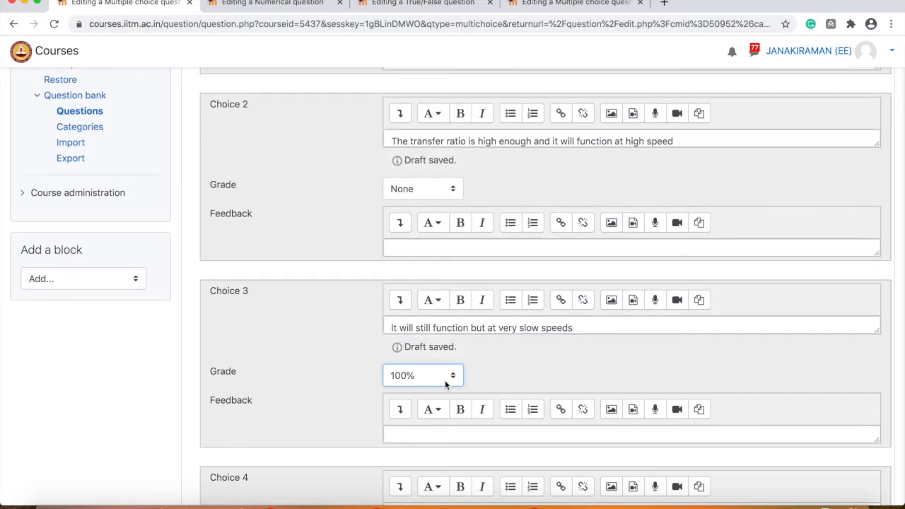
- Copy mcq8's fourth answer, "Functionality is independent of transfer ratio", into Choice 4 of the new question
{"action": "left_click", "coordinate": [563, 6]}
{"action": "scroll", "coordinate": [480, 332], "scroll_direction": "down", "scroll_amount": 2}
{"action": "scroll", "coordinate": [480, 332], "scroll_direction": "down", "scroll_amount": 1}
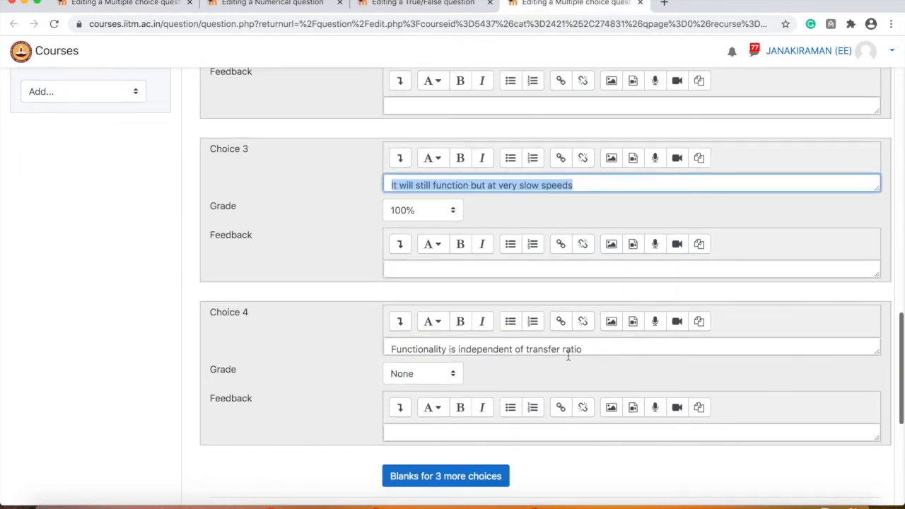
{"action": "triple_click", "coordinate": [604, 349]}
{"action": "key", "text": "ctrl+c"}
{"action": "left_click", "coordinate": [120, 5]}
{"action": "scroll", "coordinate": [256, 222], "scroll_direction": "down", "scroll_amount": 2}
{"action": "left_click", "coordinate": [405, 385]}
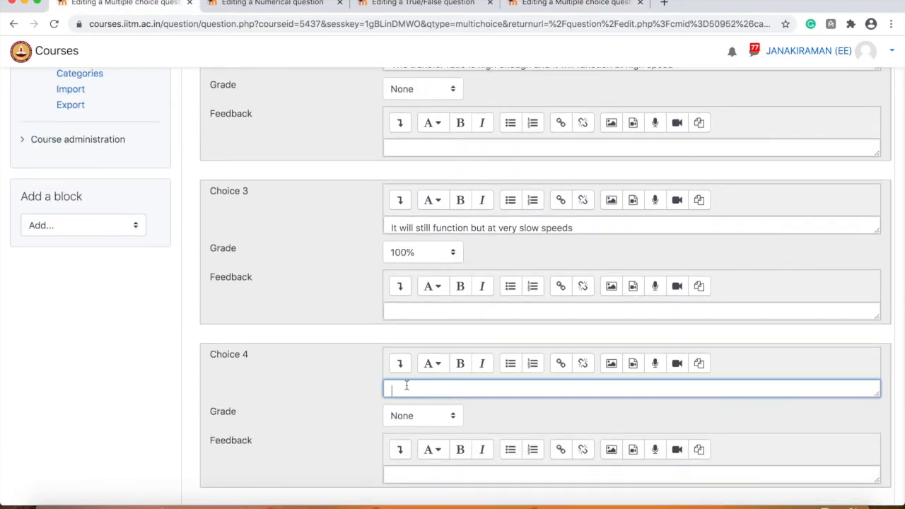
{"action": "key", "text": "ctrl+v"}
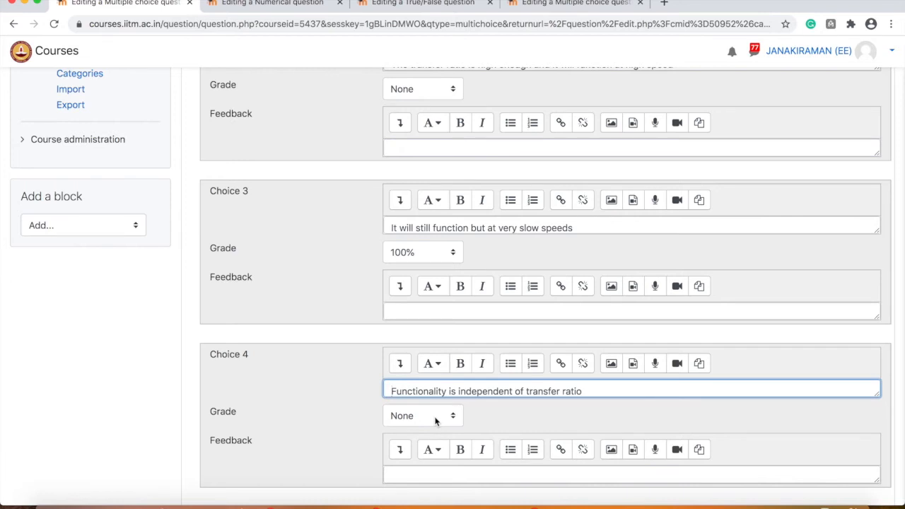
- Save the multiple choice question, leaving Choice 5 empty, and check MCQ-SRAM-Size in a preview before closing it
{"action": "scroll", "coordinate": [302, 405], "scroll_direction": "down", "scroll_amount": 5}
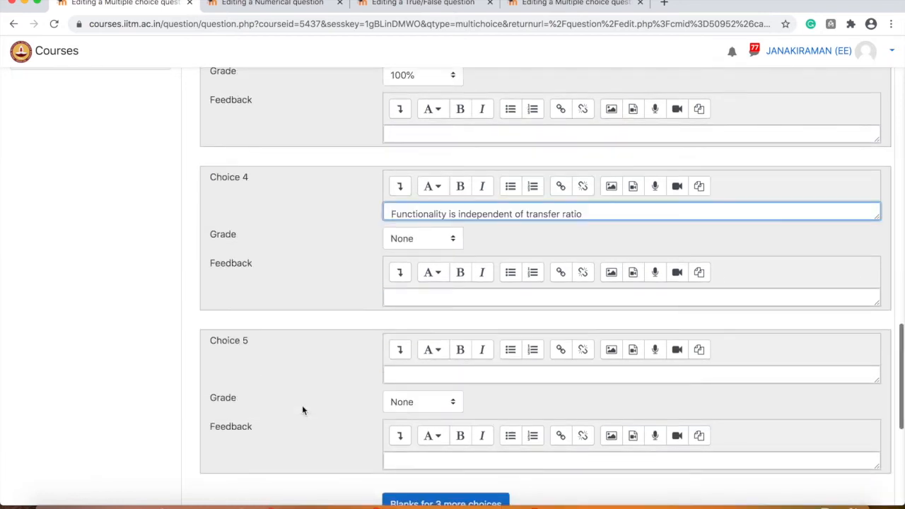
{"action": "scroll", "coordinate": [302, 405], "scroll_direction": "down", "scroll_amount": 3}
{"action": "scroll", "coordinate": [364, 435], "scroll_direction": "down", "scroll_amount": 4}
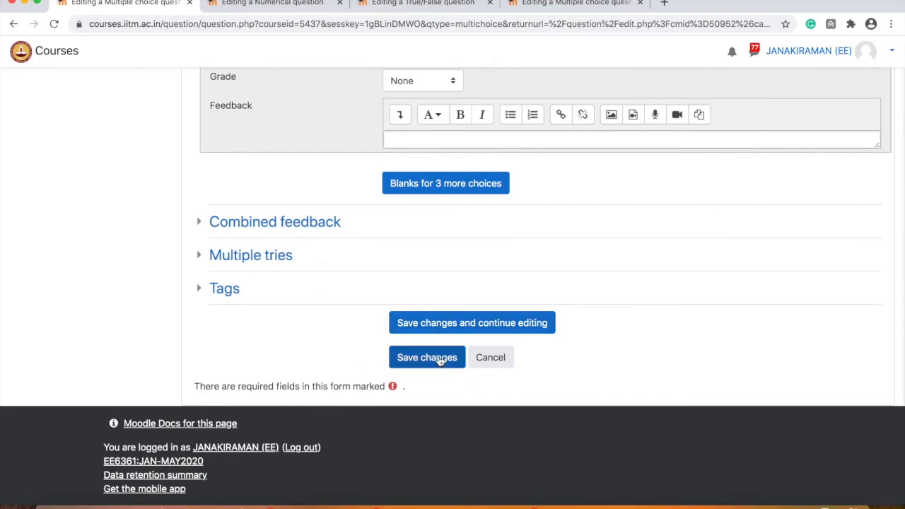
{"action": "left_click", "coordinate": [440, 359]}
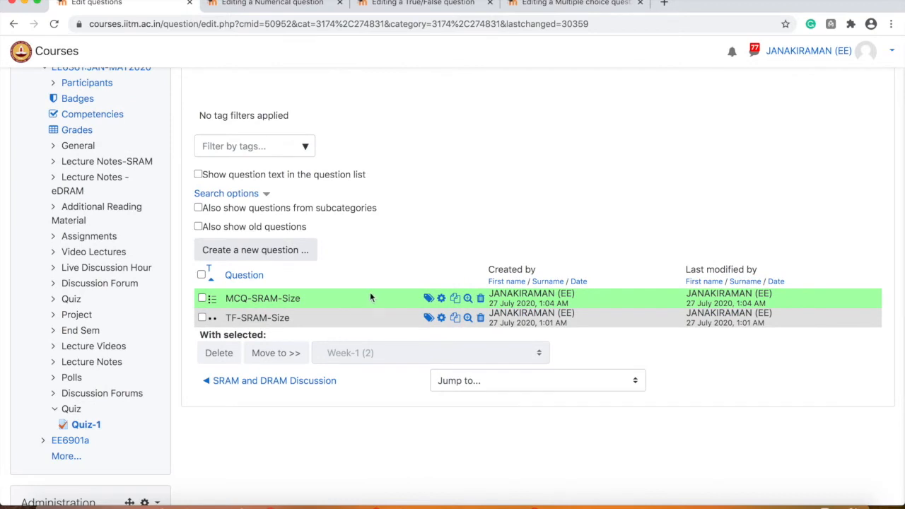
{"action": "left_click", "coordinate": [469, 298]}
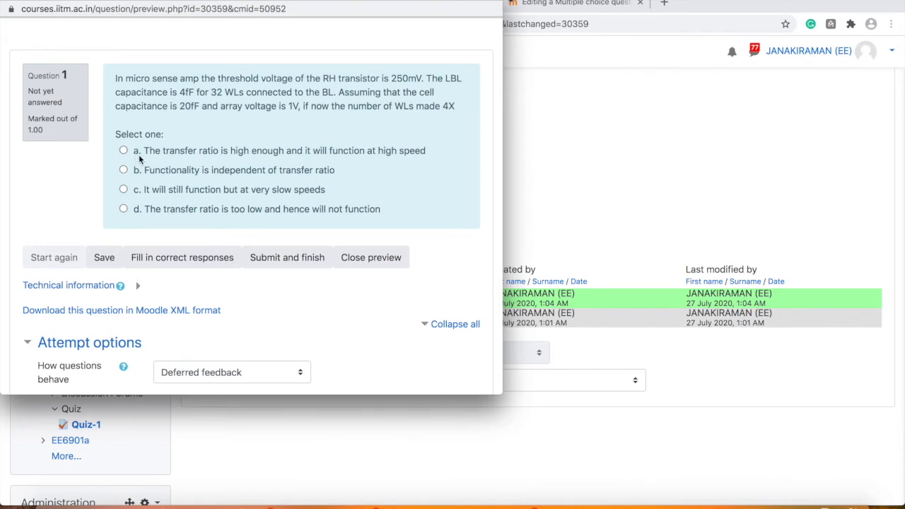
{"action": "left_click", "coordinate": [8, 4]}
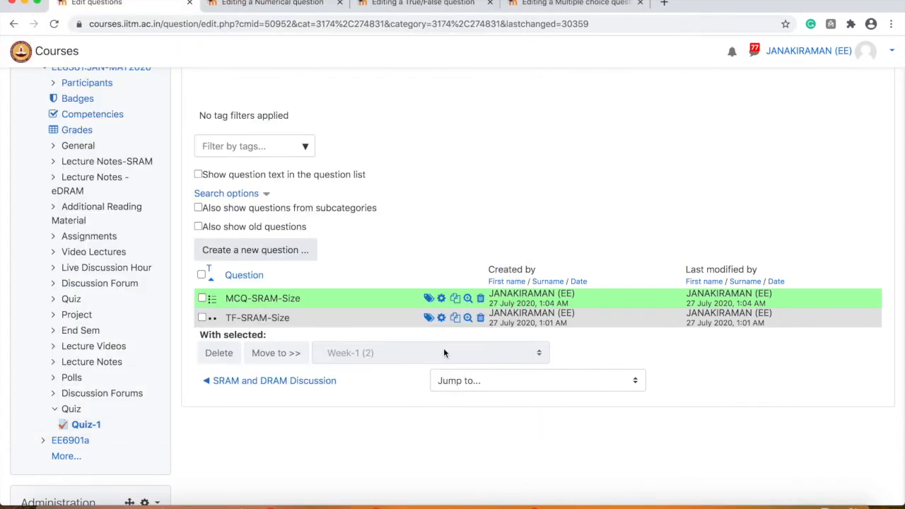
- Open MCQ-SRAM-Size for editing and set the numbering of its choices to No numbering
{"action": "left_click", "coordinate": [445, 300]}
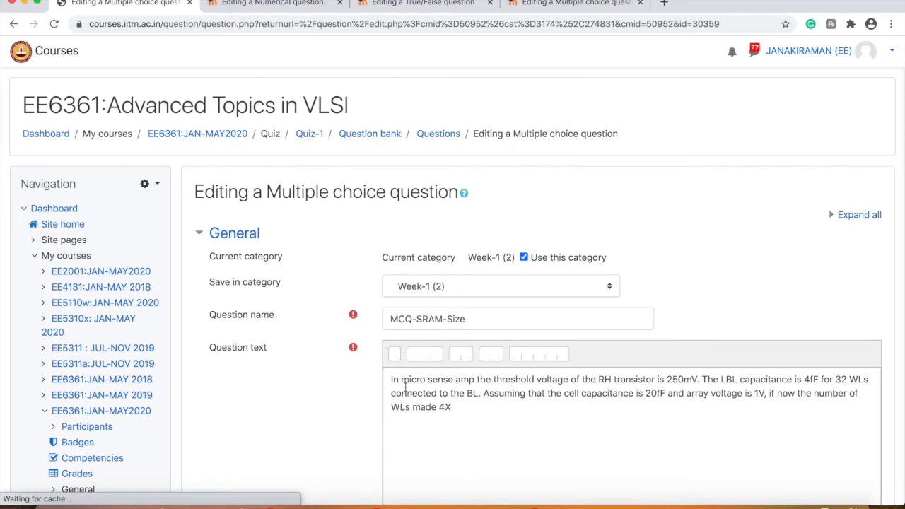
{"action": "scroll", "coordinate": [405, 386], "scroll_direction": "down", "scroll_amount": 6}
{"action": "scroll", "coordinate": [405, 387], "scroll_direction": "down", "scroll_amount": 1}
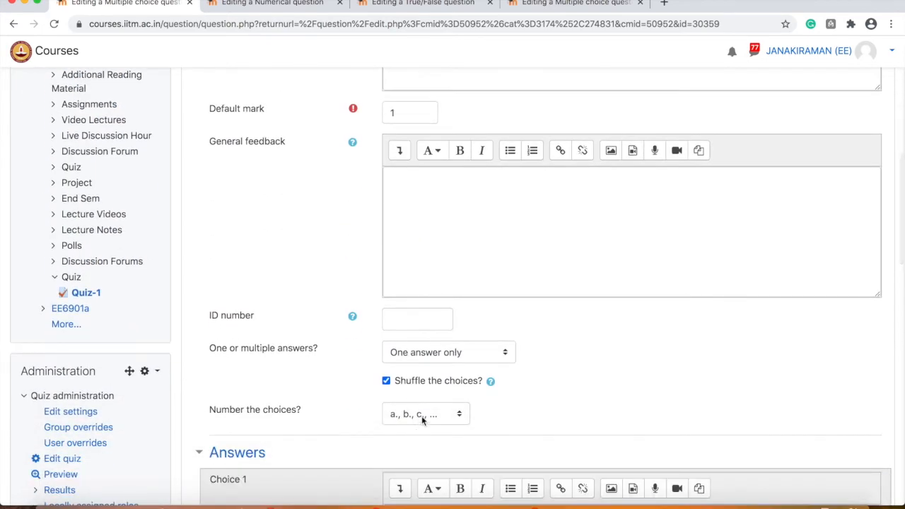
{"action": "left_click", "coordinate": [423, 415]}
{"action": "left_click", "coordinate": [420, 480]}
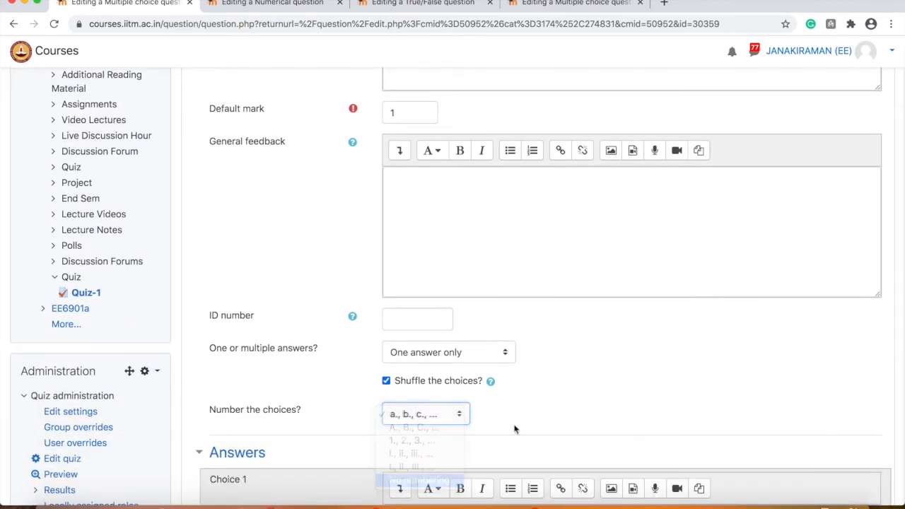
- Check the grades of the MCQ-SRAM-Size choices and save the question back to the question bank
{"action": "scroll", "coordinate": [548, 416], "scroll_direction": "down", "scroll_amount": 15}
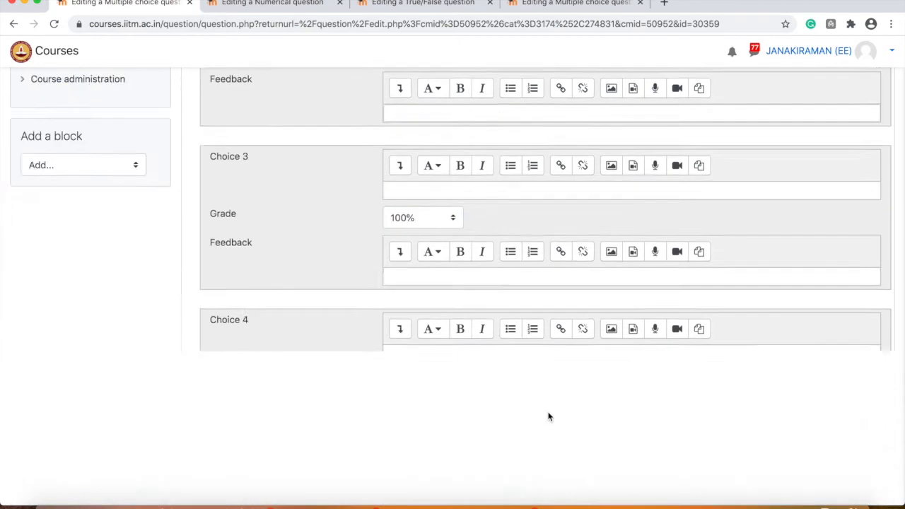
{"action": "scroll", "coordinate": [511, 205], "scroll_direction": "up", "scroll_amount": 4}
{"action": "scroll", "coordinate": [511, 205], "scroll_direction": "up", "scroll_amount": 2}
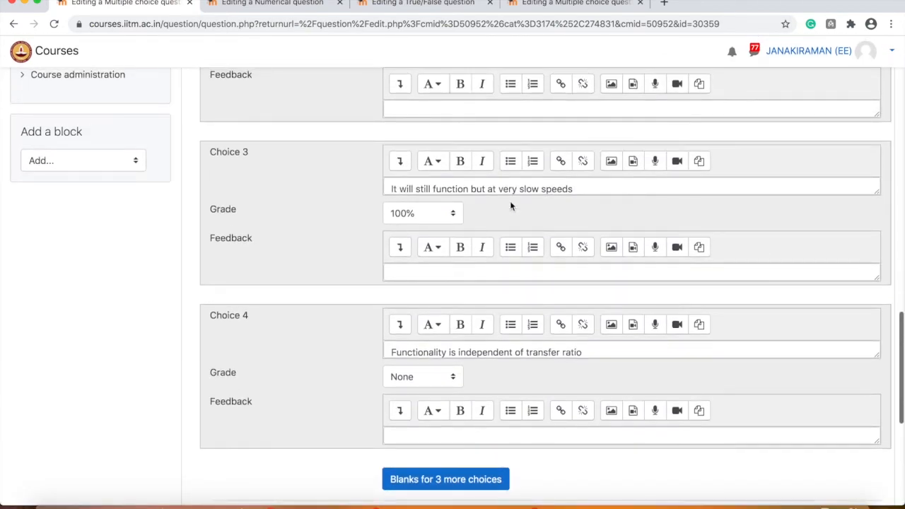
{"action": "scroll", "coordinate": [436, 470], "scroll_direction": "down", "scroll_amount": 1}
{"action": "scroll", "coordinate": [436, 470], "scroll_direction": "down", "scroll_amount": 5}
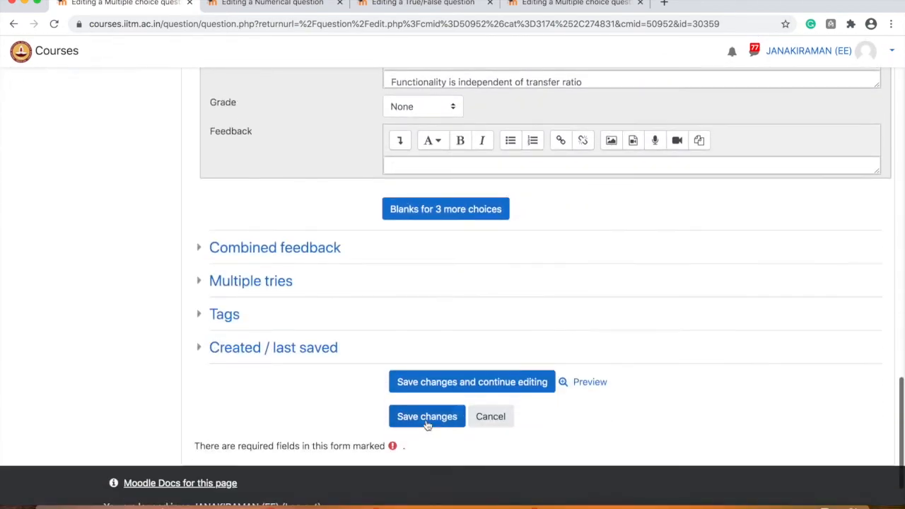
{"action": "left_click", "coordinate": [435, 419]}
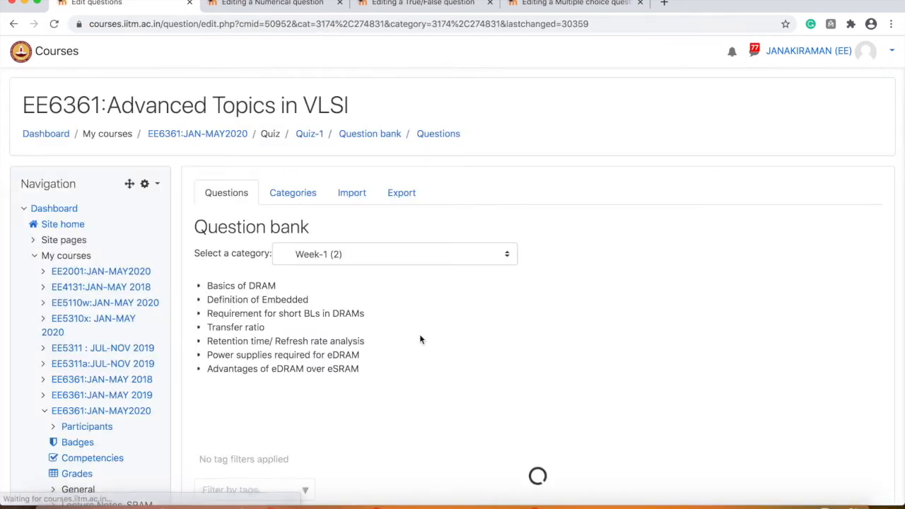
- Reopen MCQ-SRAM-Size for editing and add a full stop at the end of Choice 1's text
{"action": "scroll", "coordinate": [420, 334], "scroll_direction": "down", "scroll_amount": 5}
{"action": "scroll", "coordinate": [487, 385], "scroll_direction": "down", "scroll_amount": 3}
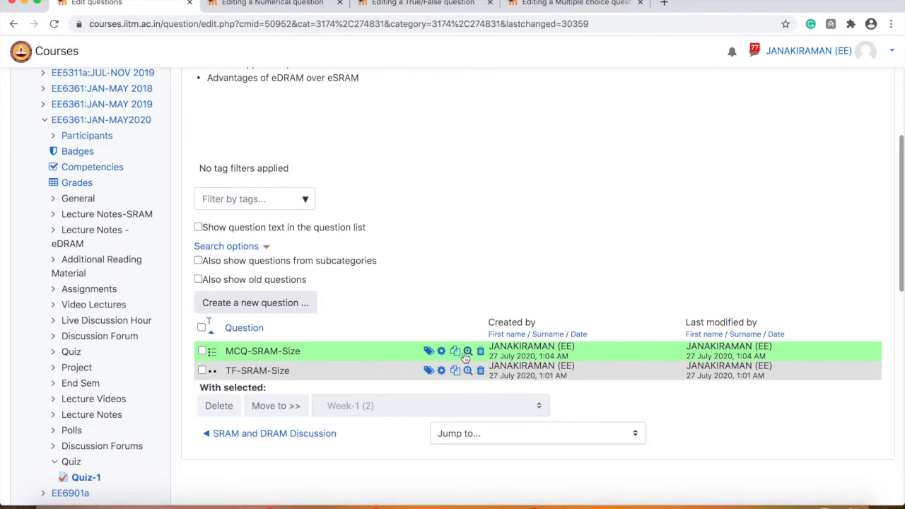
{"action": "left_click", "coordinate": [441, 352]}
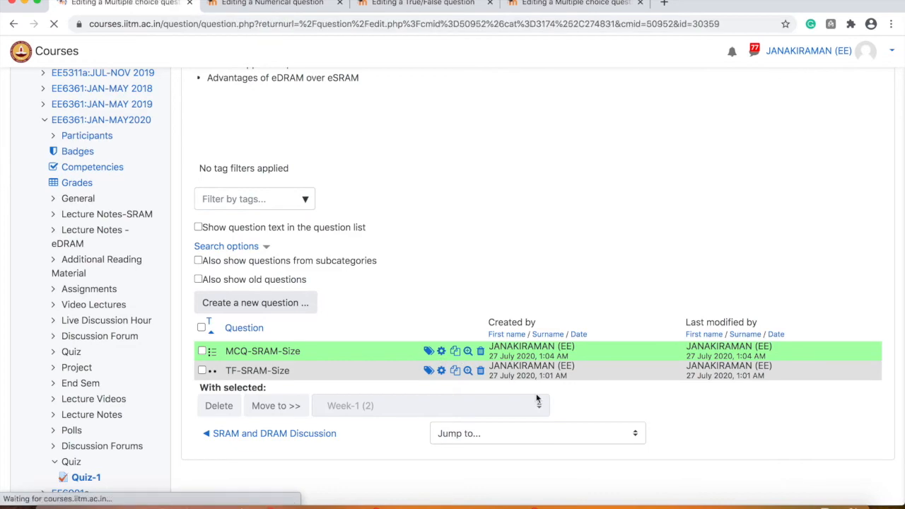
{"action": "scroll", "coordinate": [535, 318], "scroll_direction": "down", "scroll_amount": 10}
{"action": "scroll", "coordinate": [534, 219], "scroll_direction": "down", "scroll_amount": 5}
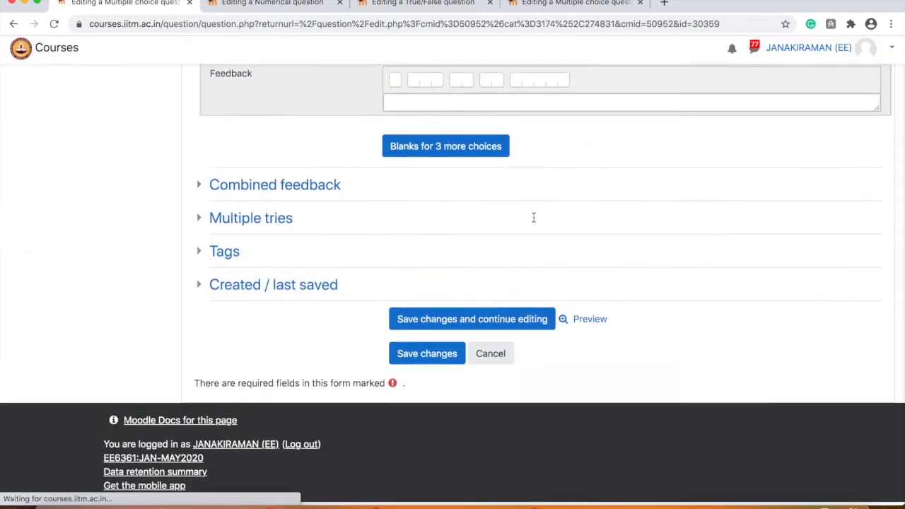
{"action": "left_click", "coordinate": [542, 331]}
{"action": "scroll", "coordinate": [537, 297], "scroll_direction": "up", "scroll_amount": 3}
{"action": "scroll", "coordinate": [538, 298], "scroll_direction": "up", "scroll_amount": 1}
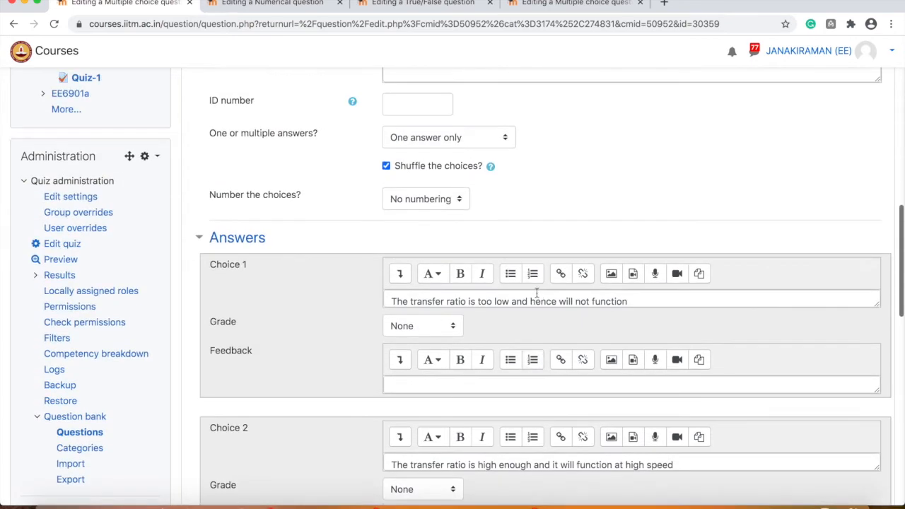
{"action": "left_click", "coordinate": [643, 301]}
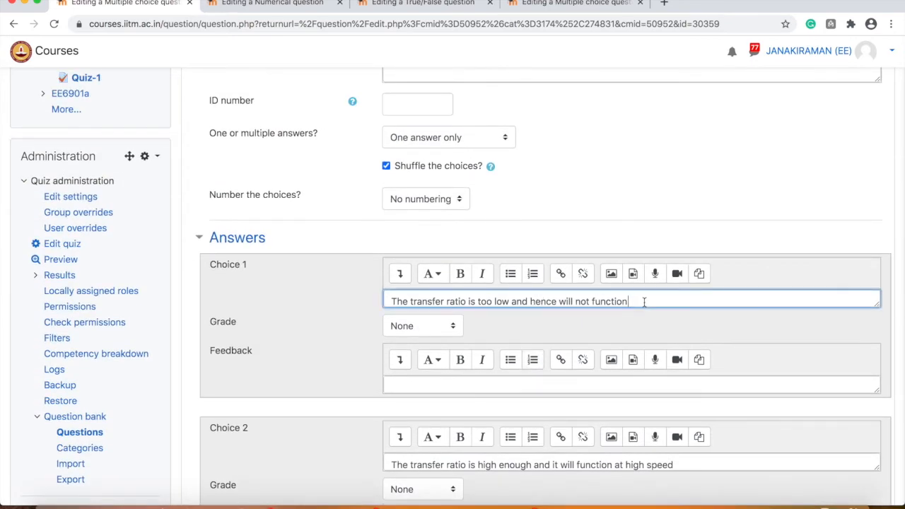
{"action": "type", "text": "."}
- Save the question without leaving the editor and test it in a preview by submitting "It will still function but at very slow speeds"
{"action": "scroll", "coordinate": [580, 310], "scroll_direction": "down", "scroll_amount": 13}
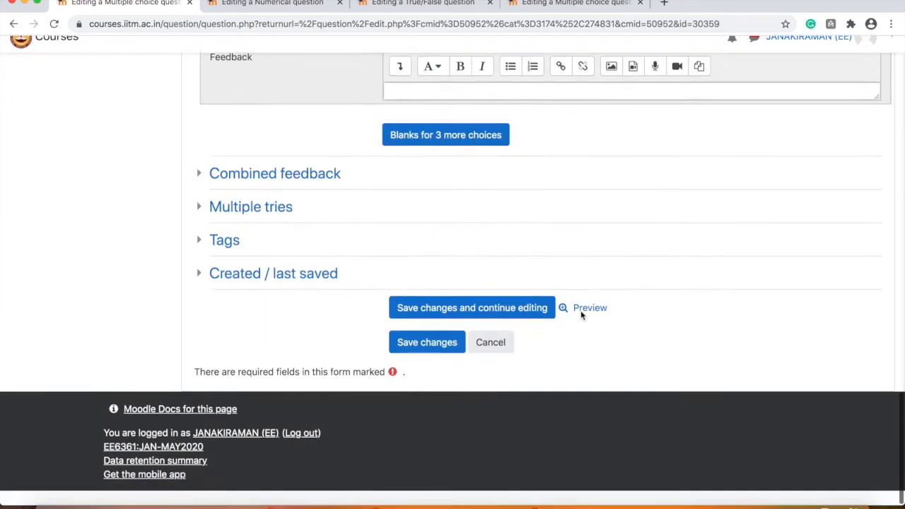
{"action": "left_click", "coordinate": [497, 327]}
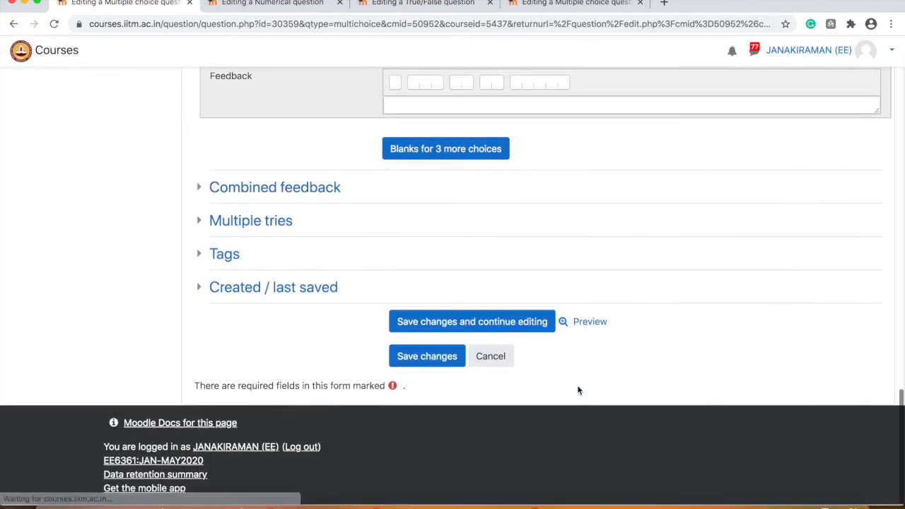
{"action": "left_click", "coordinate": [566, 336]}
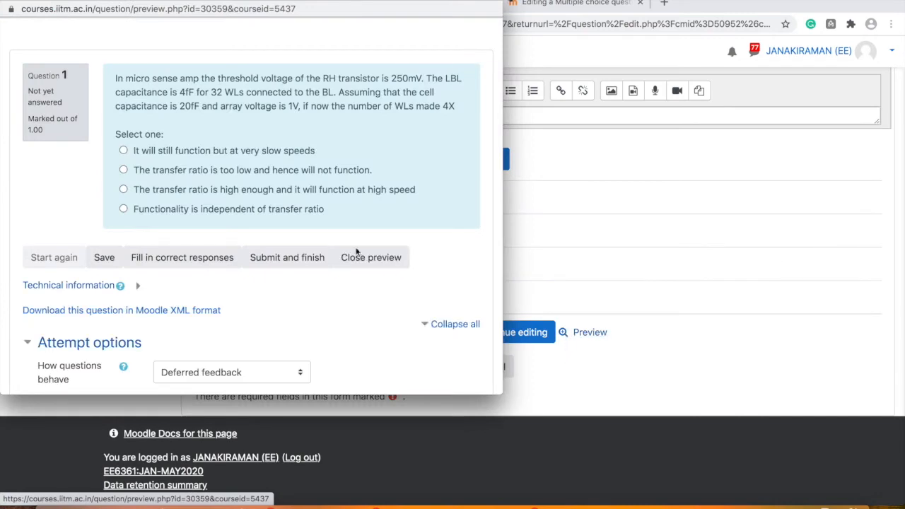
{"action": "left_click", "coordinate": [126, 151]}
{"action": "left_click", "coordinate": [292, 278]}
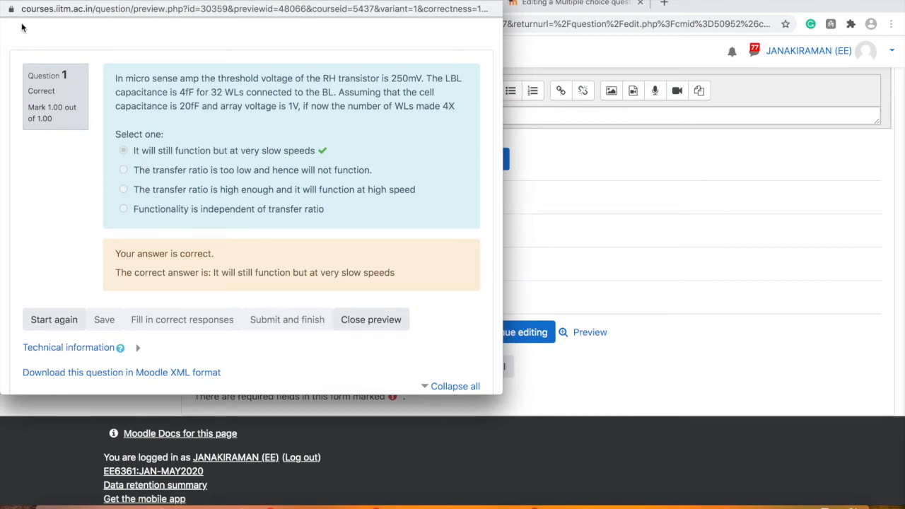
- Retest the preview by submitting "The transfer ratio is high enough and it will function at high speed", and close it and save the question
{"action": "left_click", "coordinate": [65, 316]}
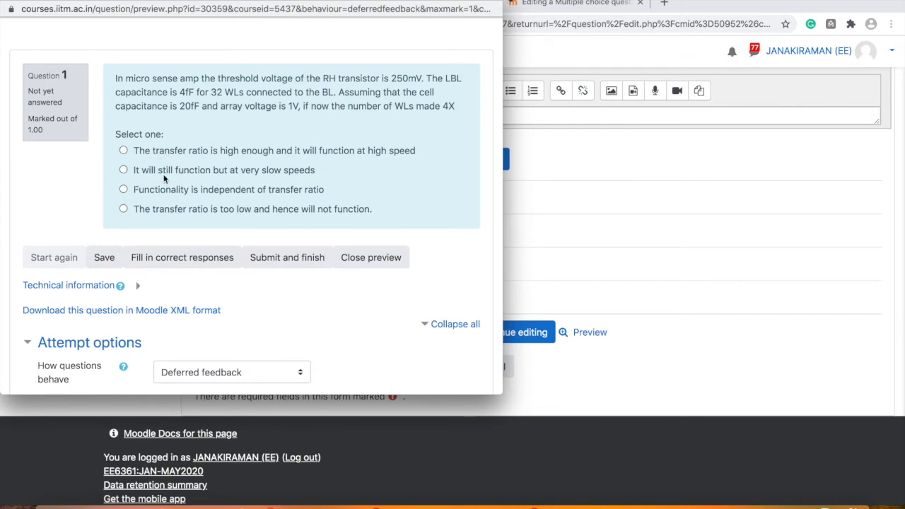
{"action": "left_click", "coordinate": [124, 151]}
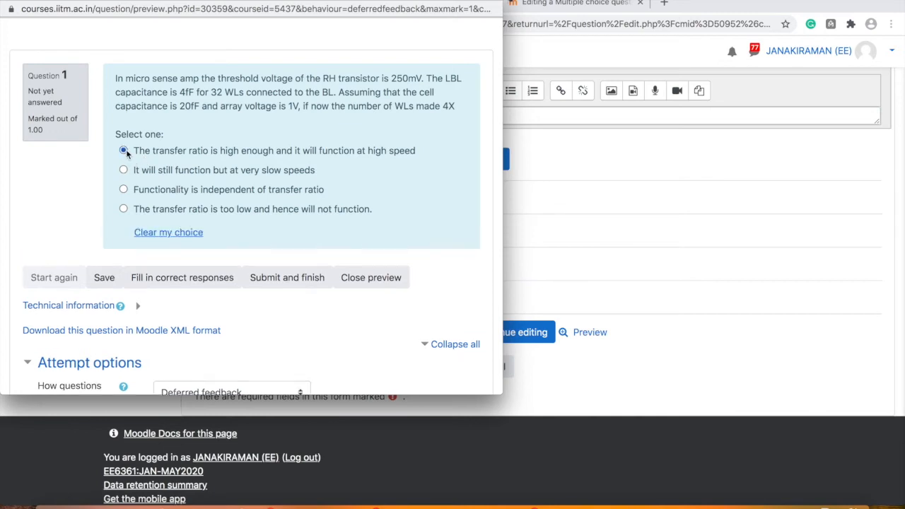
{"action": "left_click", "coordinate": [282, 278]}
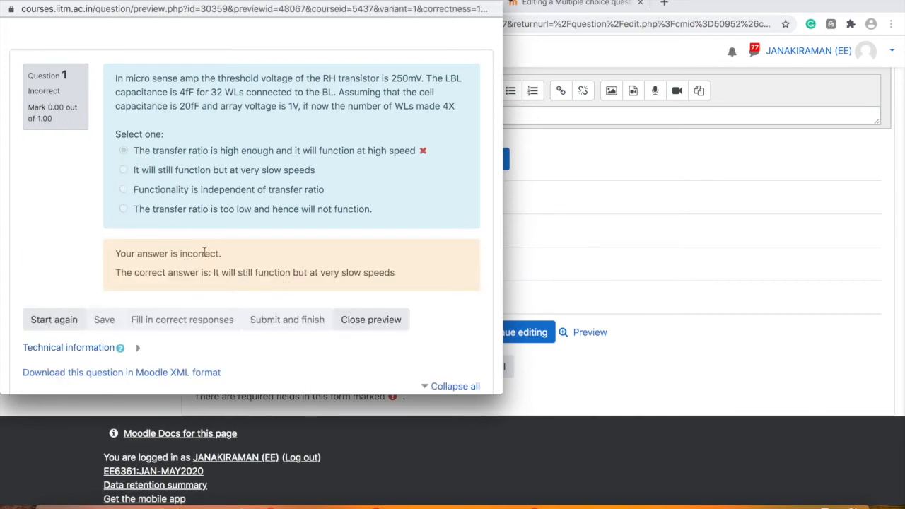
{"action": "left_click", "coordinate": [11, 3]}
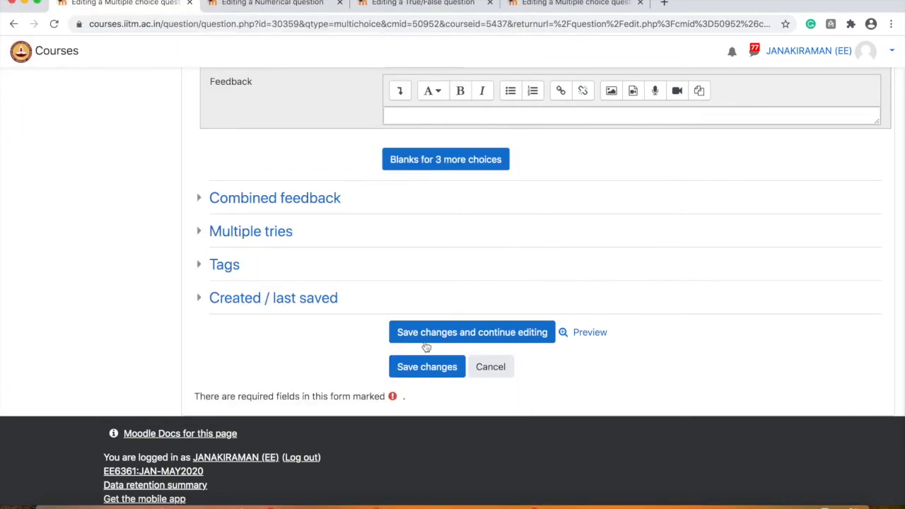
{"action": "left_click", "coordinate": [433, 372]}
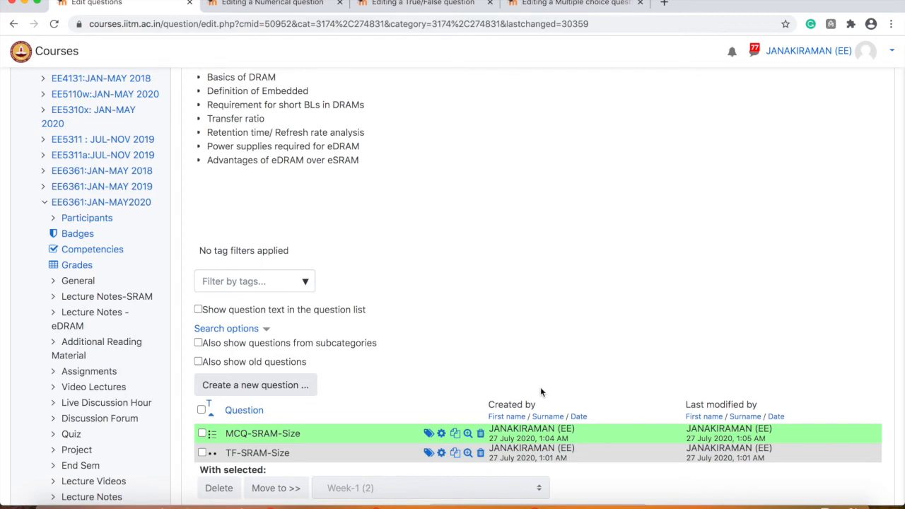
- Duplicate MCQ-SRAM-Size from the question list and name the copy MSQ-SRAM-Size
{"action": "left_click", "coordinate": [456, 433]}
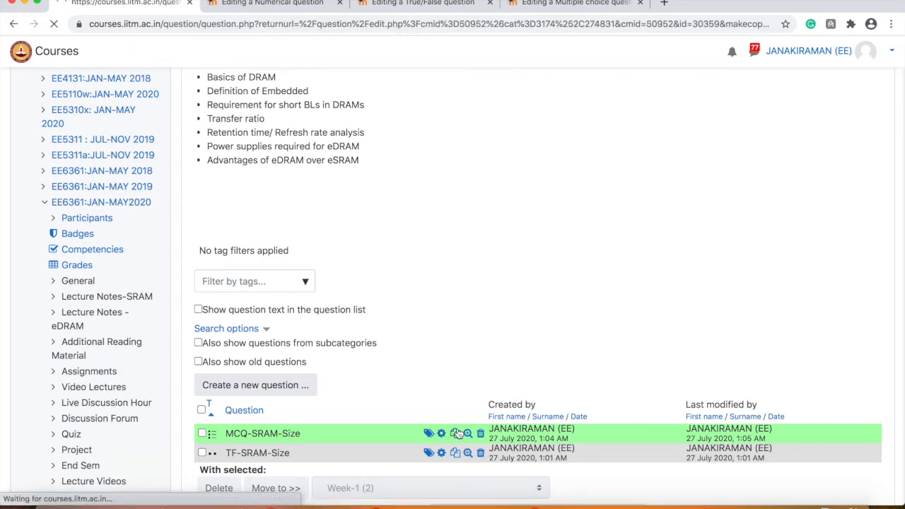
{"action": "scroll", "coordinate": [380, 319], "scroll_direction": "down", "scroll_amount": 3}
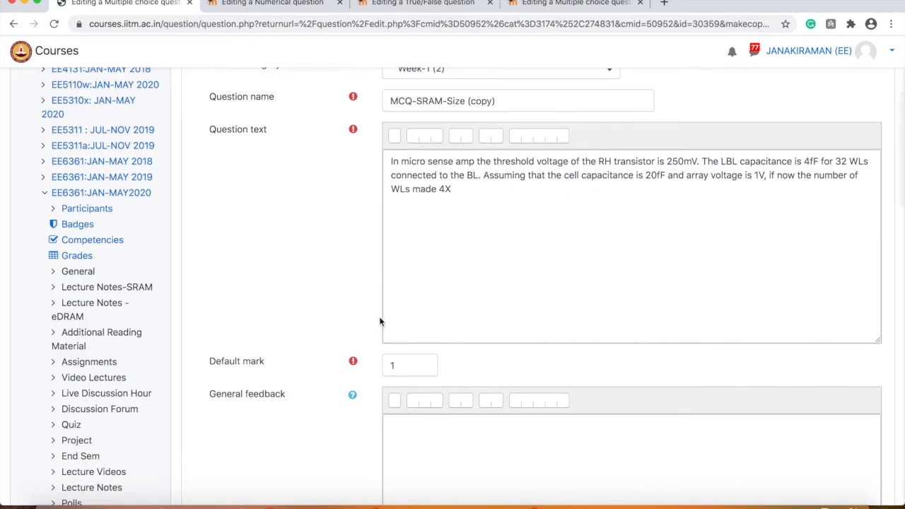
{"action": "scroll", "coordinate": [453, 207], "scroll_direction": "up", "scroll_amount": 1}
{"action": "left_click", "coordinate": [401, 201]}
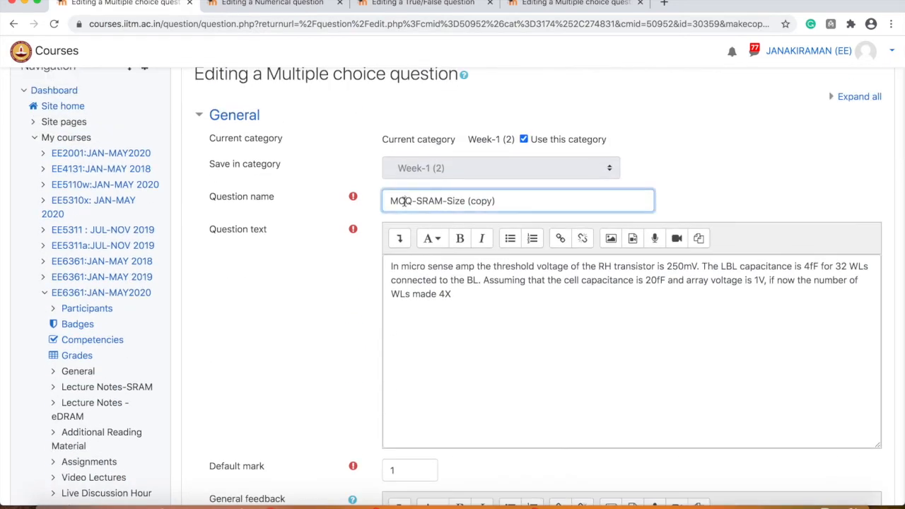
{"action": "key", "text": "BackSpace"}
{"action": "type", "text": "A"}
{"action": "key", "text": "BackSpace"}
{"action": "type", "text": "S"}
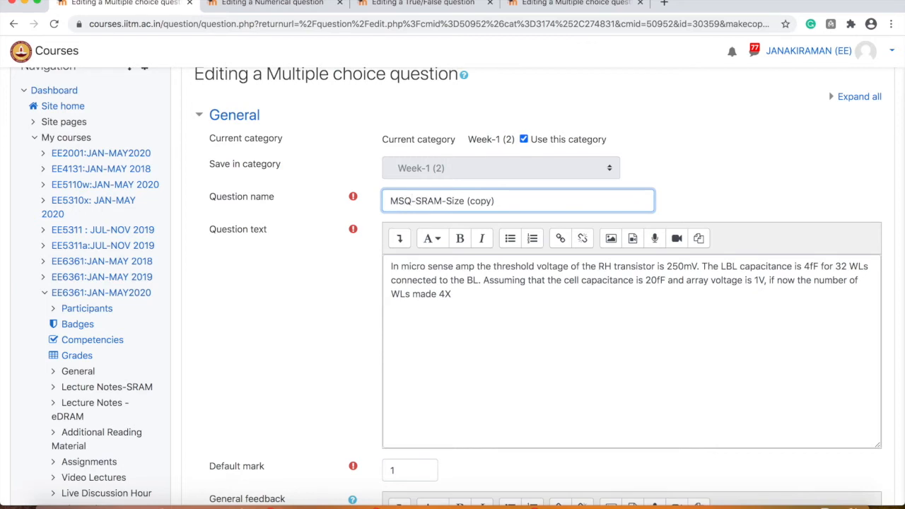
{"action": "left_click_drag", "start_coordinate": [467, 201], "coordinate": [495, 200]}
{"action": "key", "text": "BackSpace"}
- Set the duplicated question to Multiple answers allowed
{"action": "scroll", "coordinate": [685, 287], "scroll_direction": "down", "scroll_amount": 5}
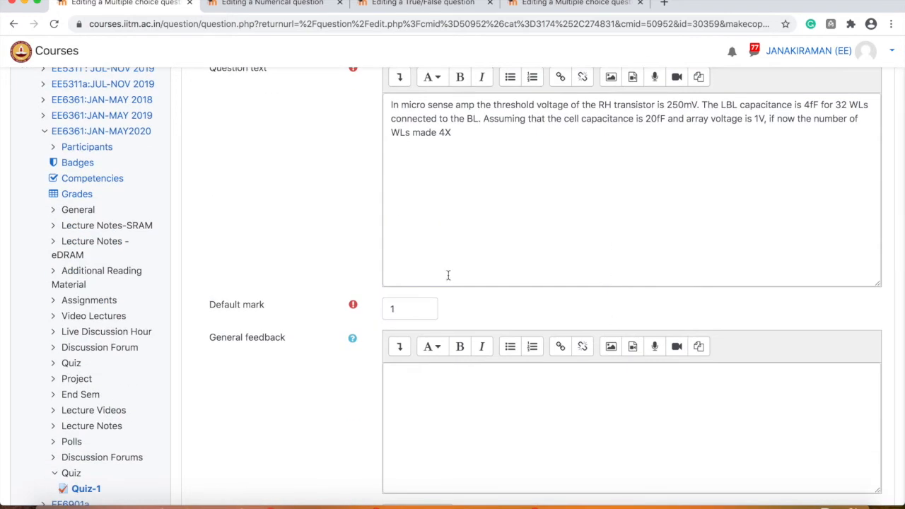
{"action": "scroll", "coordinate": [448, 273], "scroll_direction": "up", "scroll_amount": 2}
{"action": "scroll", "coordinate": [449, 275], "scroll_direction": "up", "scroll_amount": 2}
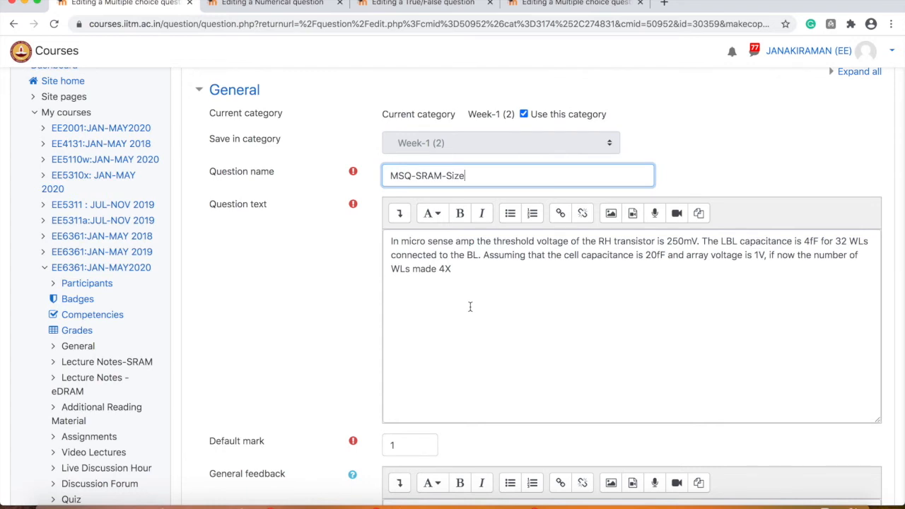
{"action": "scroll", "coordinate": [470, 307], "scroll_direction": "down", "scroll_amount": 10}
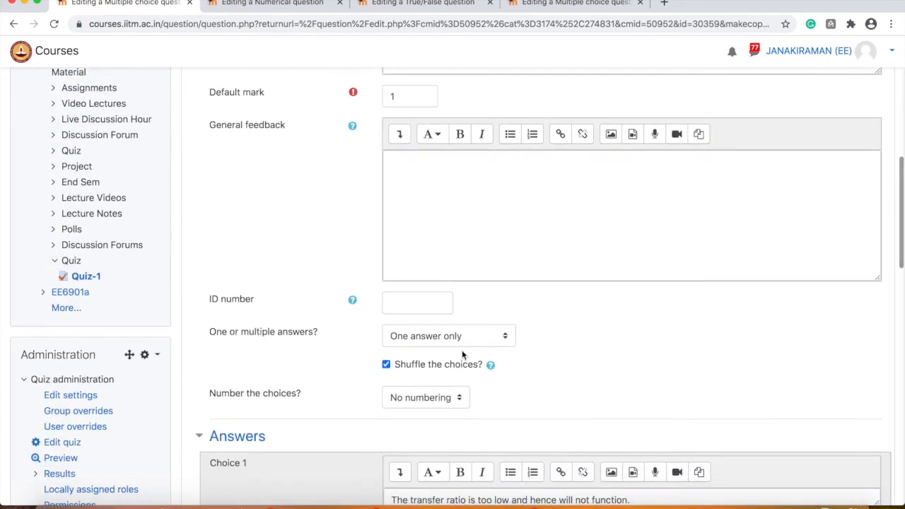
{"action": "left_click", "coordinate": [458, 336]}
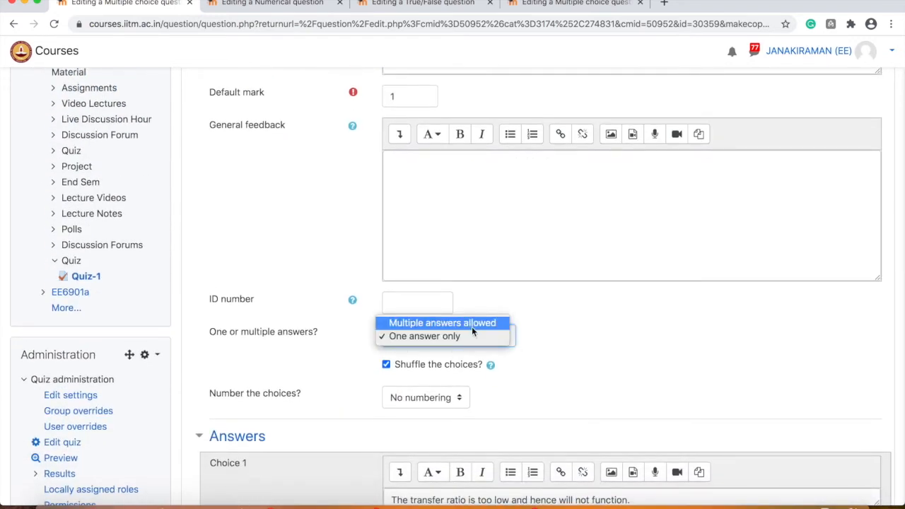
{"action": "left_click", "coordinate": [472, 323]}
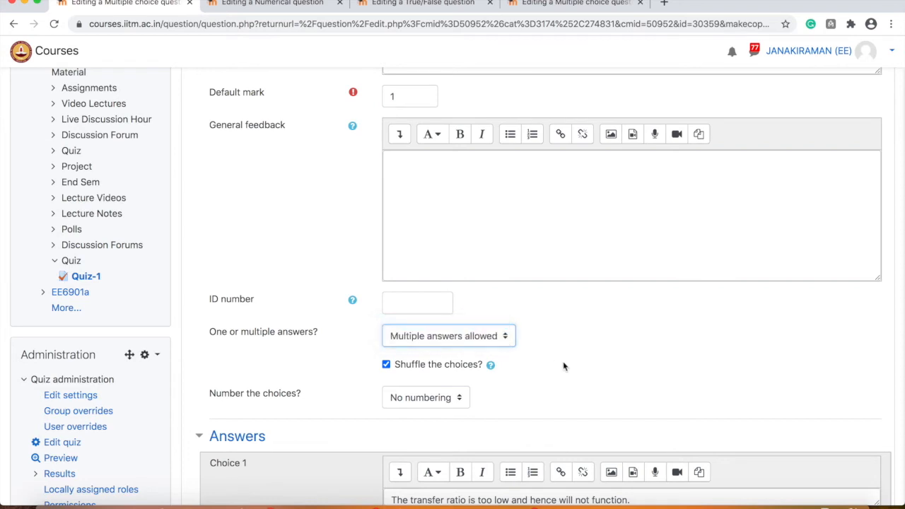
- Set the grade of Choice 1, "The transfer ratio is too low and hence will not function.", to 50%
{"action": "scroll", "coordinate": [602, 300], "scroll_direction": "down", "scroll_amount": 5}
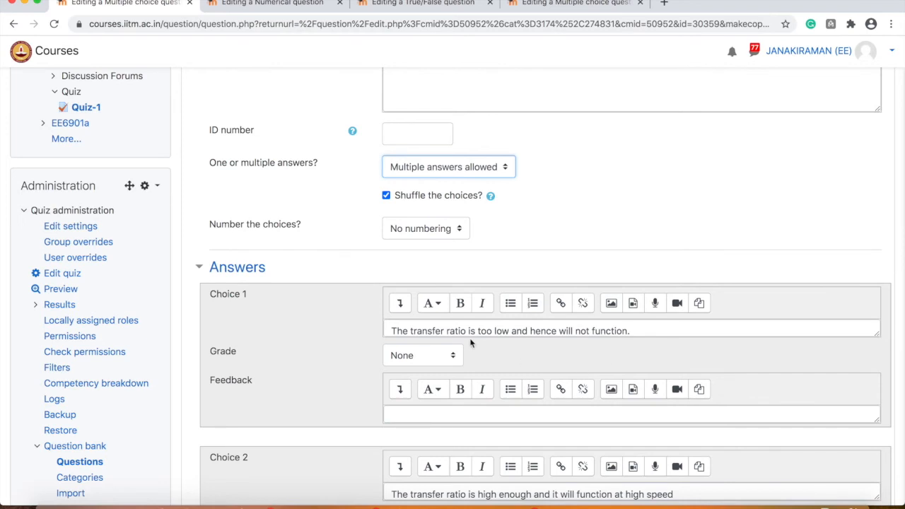
{"action": "left_click", "coordinate": [433, 355]}
{"action": "scroll", "coordinate": [420, 441], "scroll_direction": "down", "scroll_amount": 3}
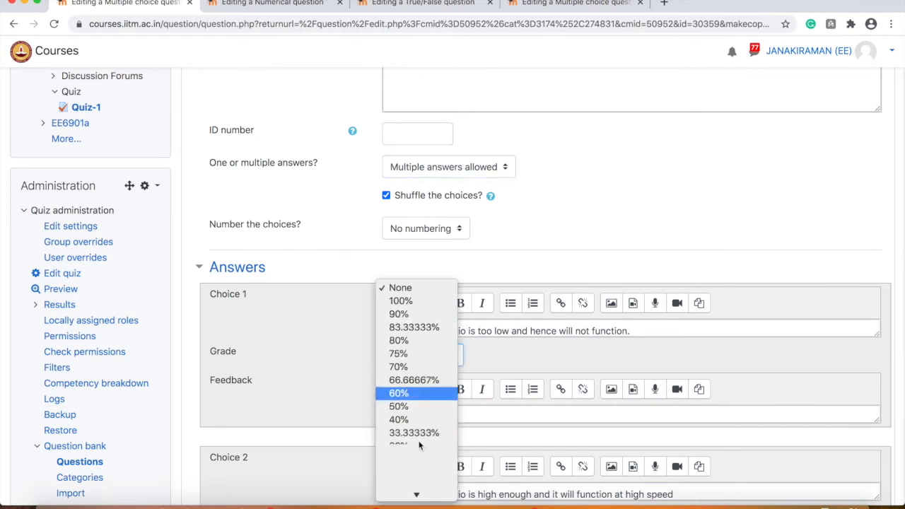
{"action": "left_click", "coordinate": [421, 398]}
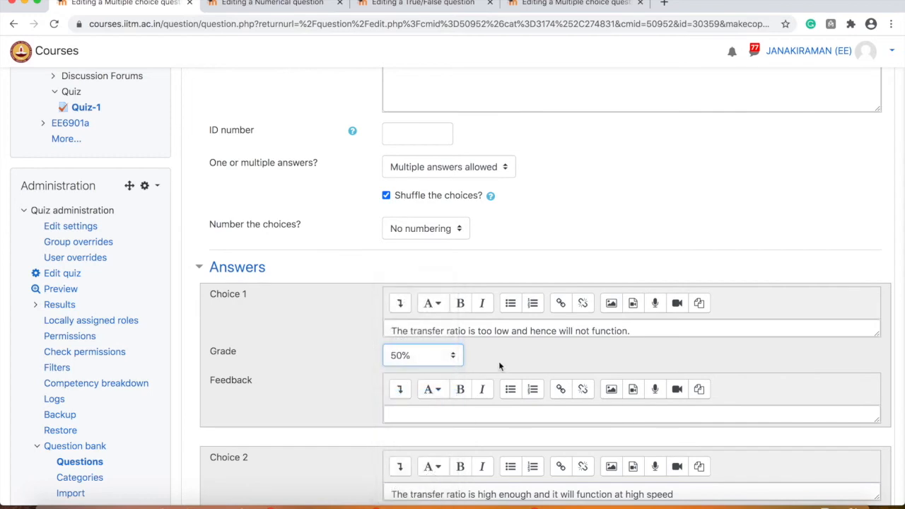
- Set the grade of Choice 3, "It will still function but at very slow speeds", to 50%
{"action": "scroll", "coordinate": [498, 360], "scroll_direction": "down", "scroll_amount": 3}
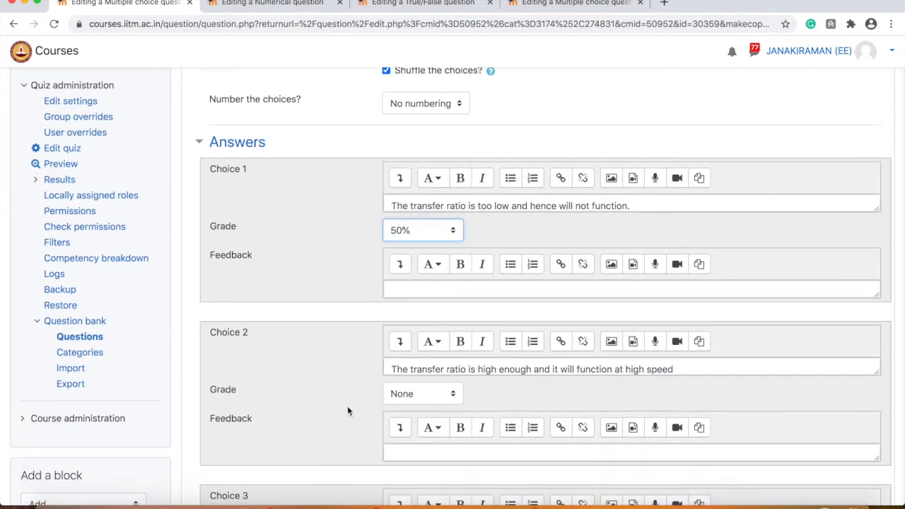
{"action": "scroll", "coordinate": [347, 406], "scroll_direction": "down", "scroll_amount": 3}
{"action": "left_click", "coordinate": [416, 412]}
{"action": "scroll", "coordinate": [415, 439], "scroll_direction": "down", "scroll_amount": 3}
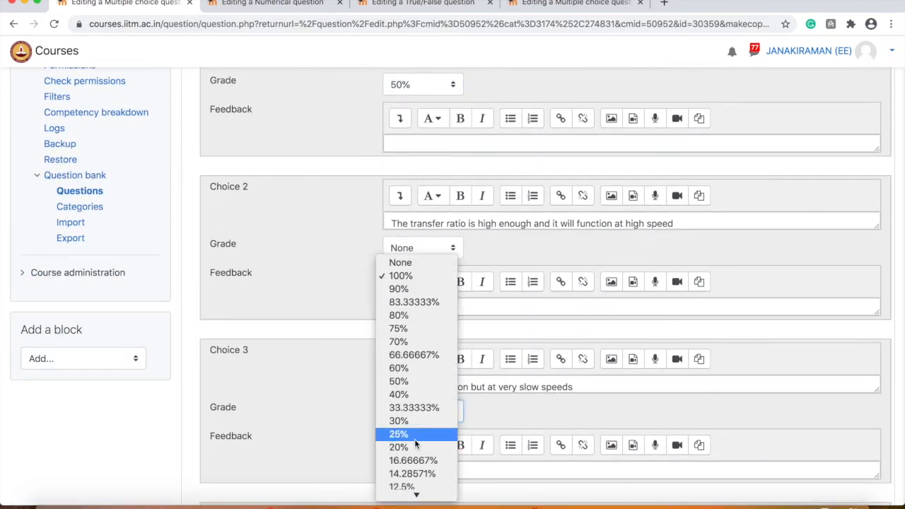
{"action": "left_click", "coordinate": [427, 384]}
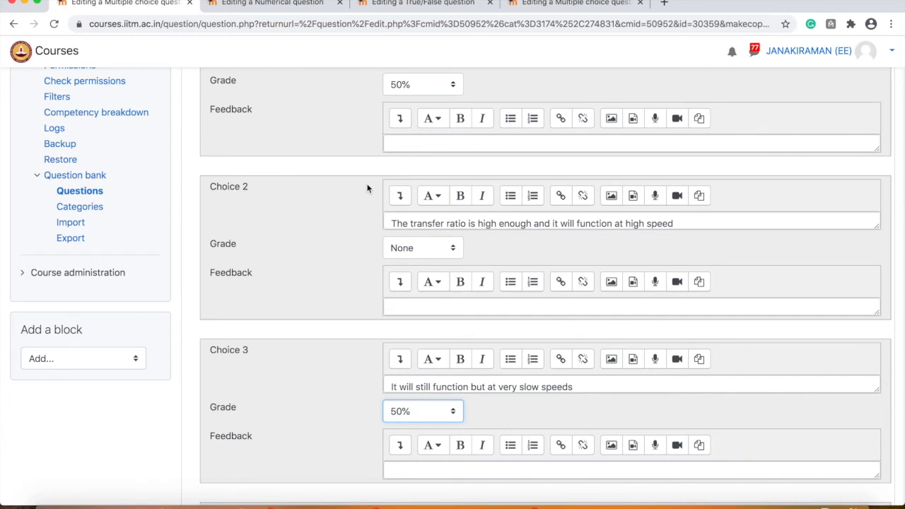
- Set the grade of Choice 2, "The transfer ratio is high enough and it will function at high speed", to -50%
{"action": "left_click", "coordinate": [431, 246]}
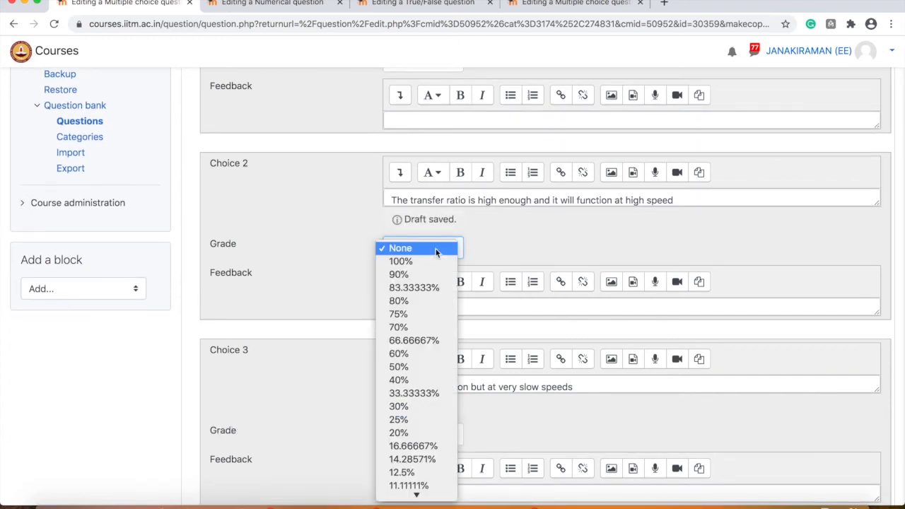
{"action": "scroll", "coordinate": [425, 357], "scroll_direction": "down", "scroll_amount": 3}
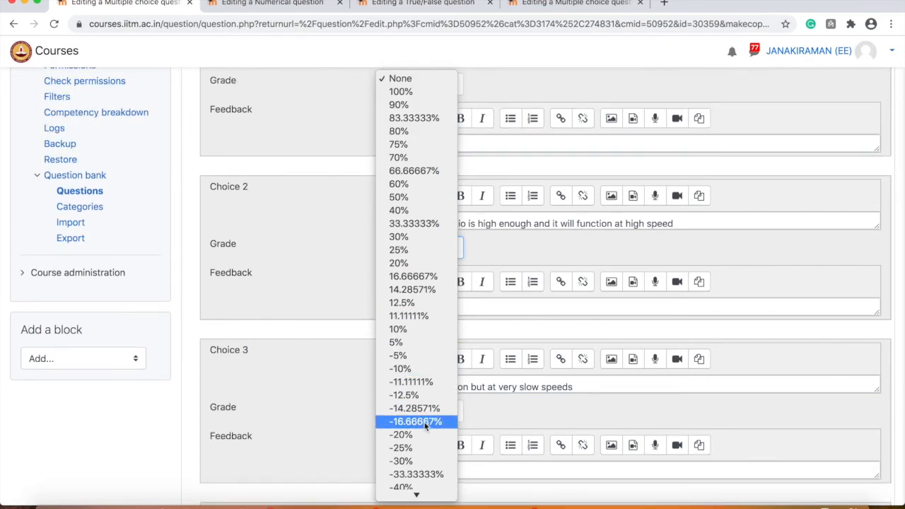
{"action": "scroll", "coordinate": [421, 406], "scroll_direction": "down", "scroll_amount": 2}
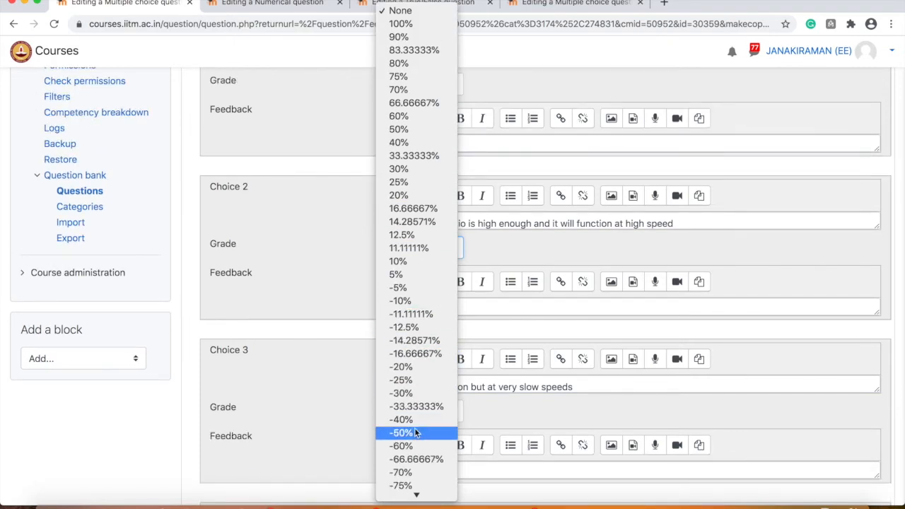
{"action": "left_click", "coordinate": [416, 433]}
- Set the grade of Choice 4, "Functionality is independent of transfer ratio", to -50% and save the question
{"action": "scroll", "coordinate": [364, 427], "scroll_direction": "down", "scroll_amount": 3}
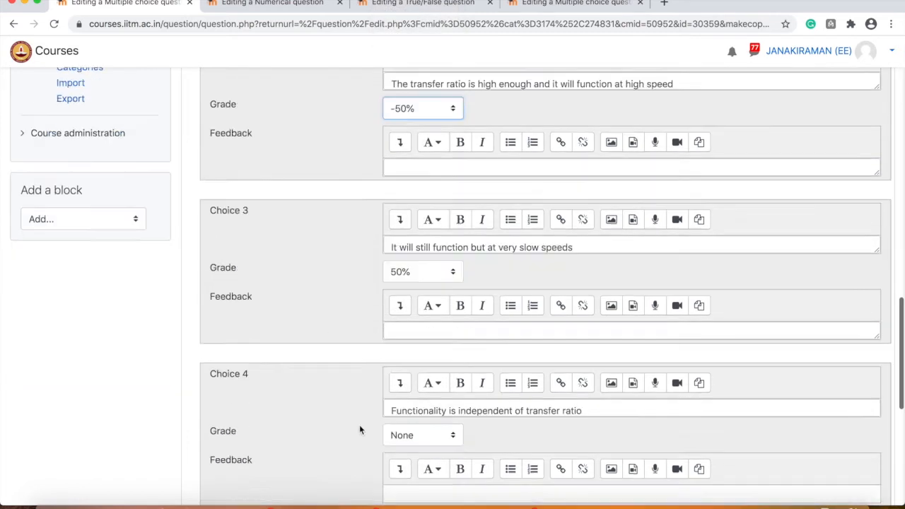
{"action": "left_click", "coordinate": [401, 412]}
{"action": "scroll", "coordinate": [417, 445], "scroll_direction": "down", "scroll_amount": 5}
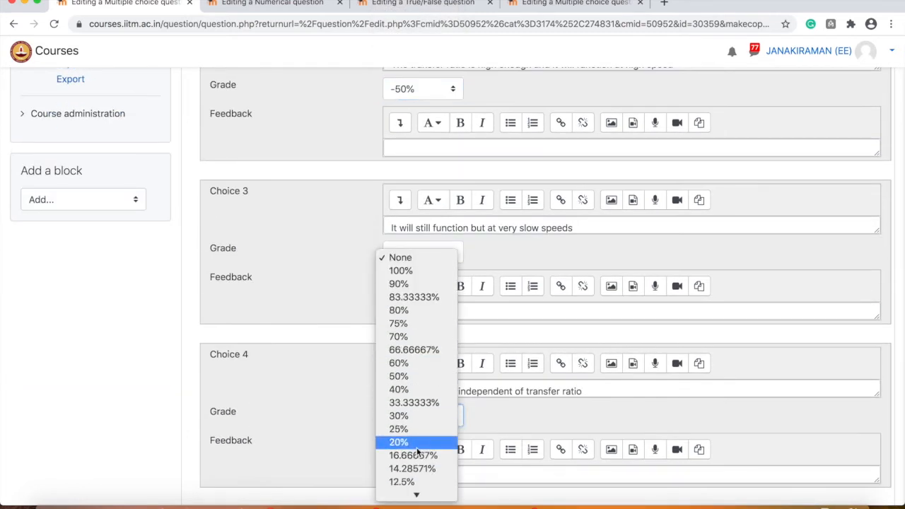
{"action": "scroll", "coordinate": [417, 449], "scroll_direction": "down", "scroll_amount": 4}
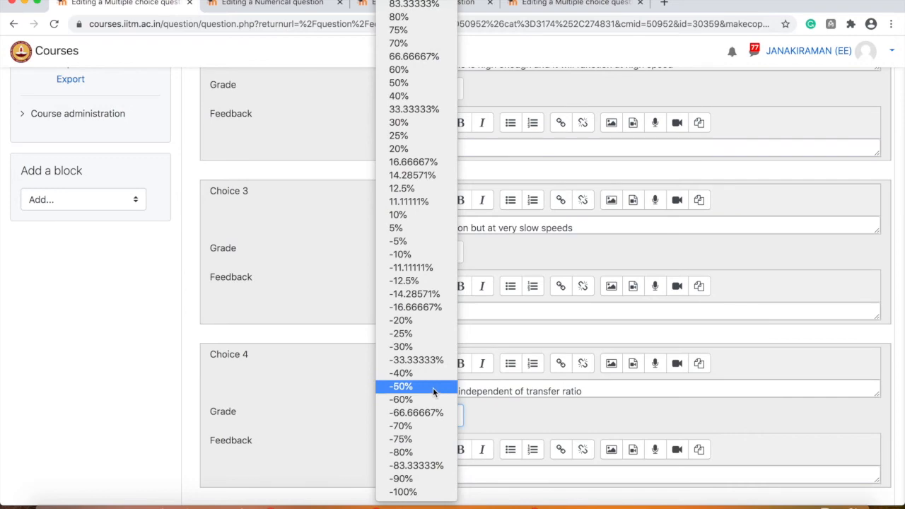
{"action": "left_click", "coordinate": [356, 440]}
{"action": "scroll", "coordinate": [355, 433], "scroll_direction": "down", "scroll_amount": 8}
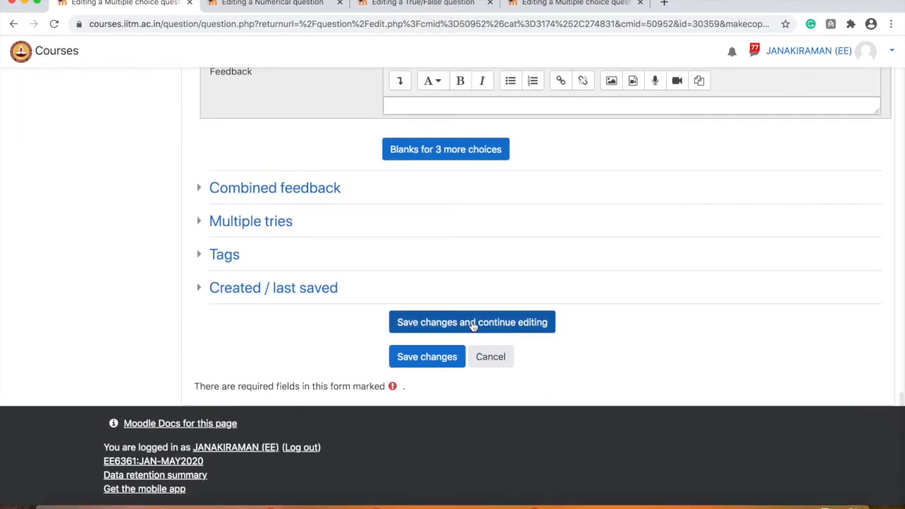
{"action": "left_click", "coordinate": [437, 363]}
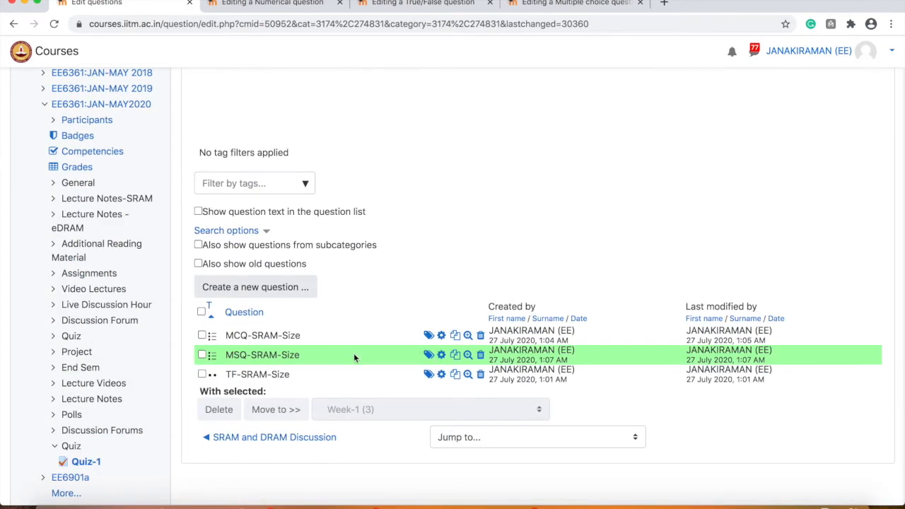
- Preview MSQ-SRAM-Size and submit it with only "The transfer ratio is too low and hence will not function." selected
{"action": "left_click", "coordinate": [468, 354]}
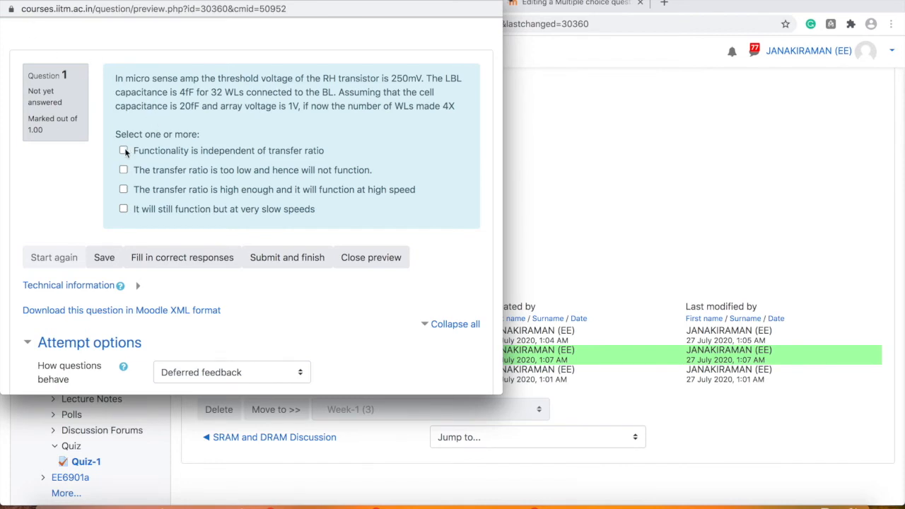
{"action": "left_click", "coordinate": [124, 171]}
{"action": "left_click", "coordinate": [301, 258]}
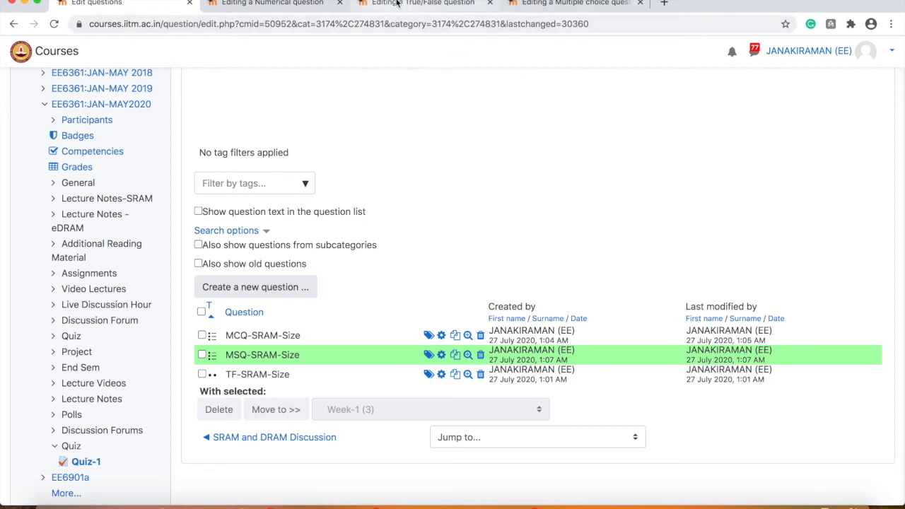
- Copy the full question text of the existing numerical question naq5
{"action": "left_click", "coordinate": [272, 4]}
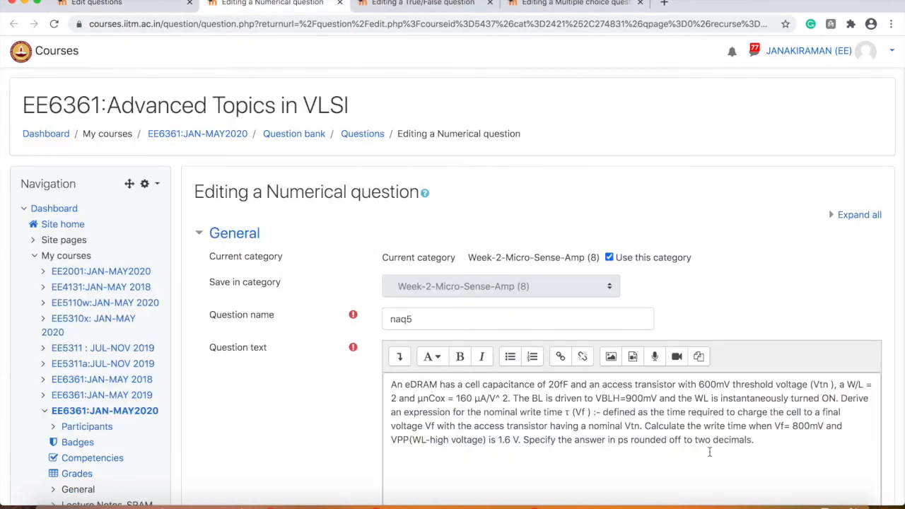
{"action": "left_click", "coordinate": [773, 442]}
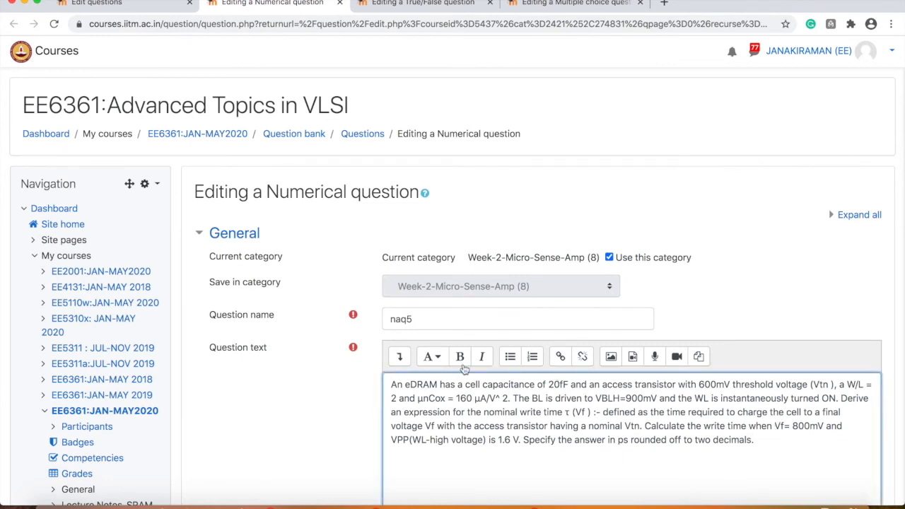
{"action": "left_click", "coordinate": [391, 384], "text": "shift"}
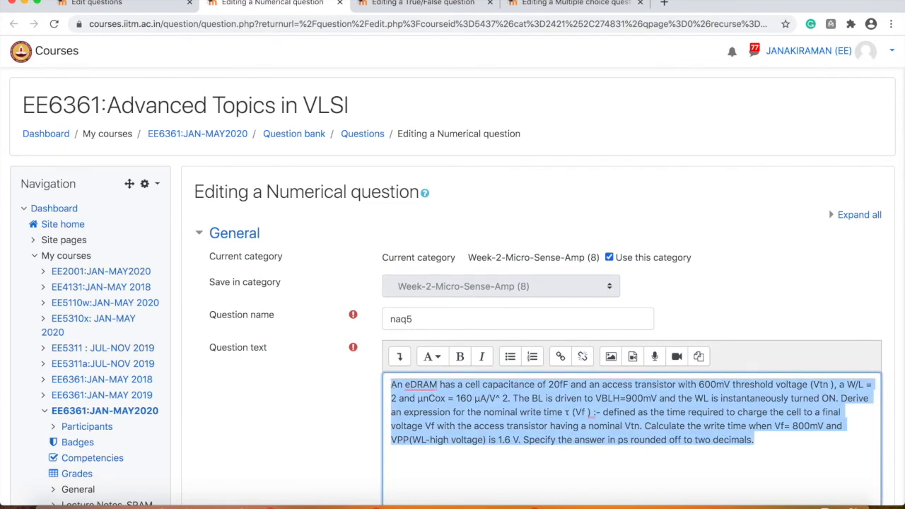
- Return to the Week-1 question list and add a new Numerical question
{"action": "left_click", "coordinate": [113, 4]}
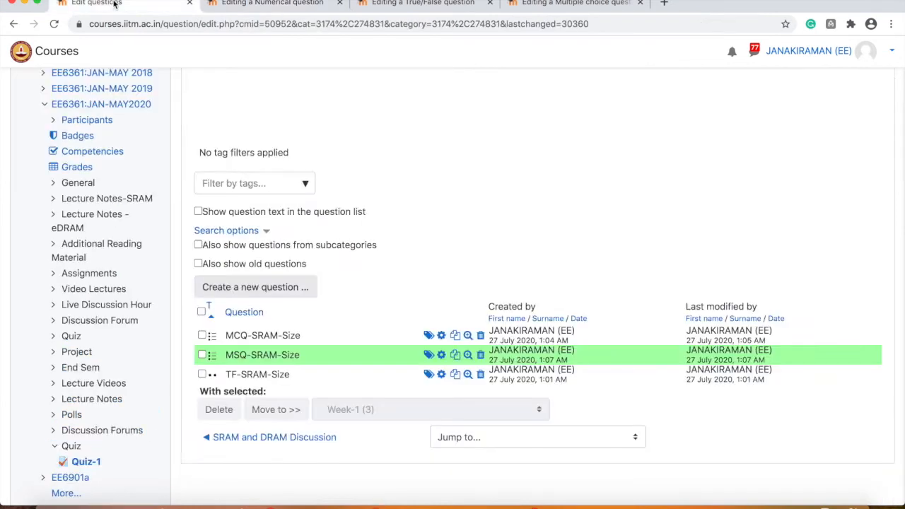
{"action": "left_click", "coordinate": [304, 288]}
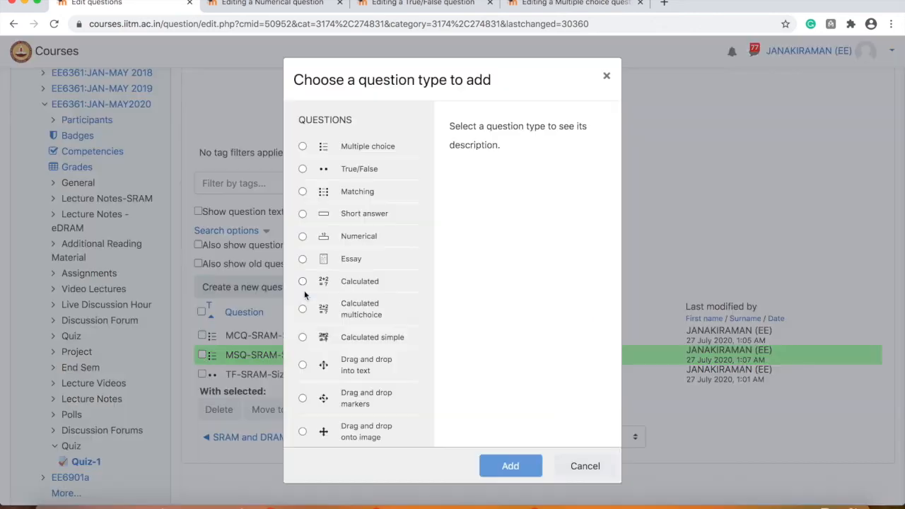
{"action": "left_click", "coordinate": [303, 236]}
{"action": "left_click", "coordinate": [510, 466]}
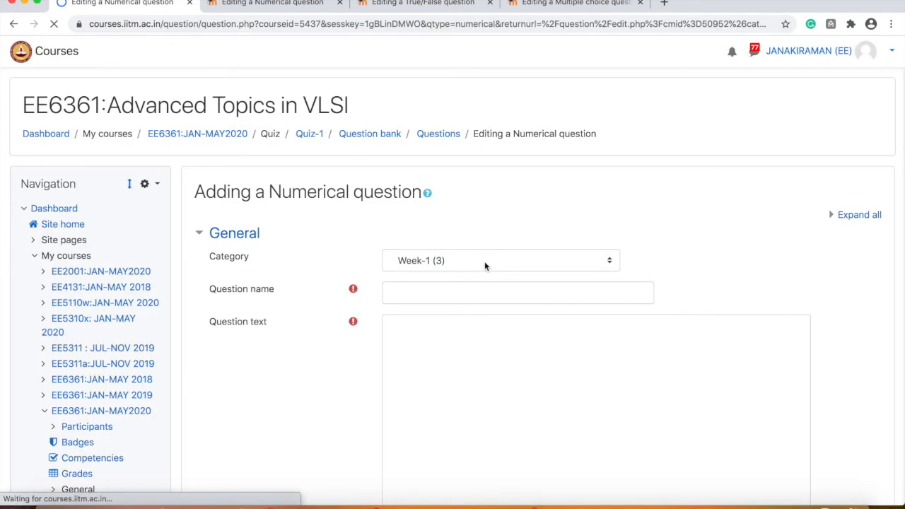
- Name the numerical question NAT-eDRAM and paste the copied eDRAM write-time problem as its question text
{"action": "left_click", "coordinate": [439, 290]}
{"action": "type", "text": "NAT-"}
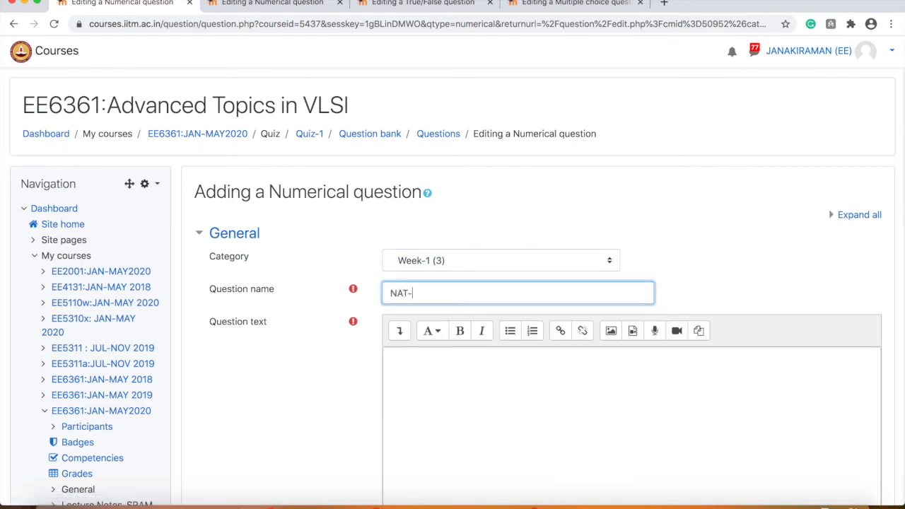
{"action": "type", "text": "eDRAM"}
{"action": "left_click", "coordinate": [438, 386]}
{"action": "type", "text": "An eDRAM has a cell capacitance of 20fF and an access transistor with 600mV threshold voltage (Vtn ), a W/L = 2 and μnCox = 160 μA/V^ 2. The BL is driven to VBLH=900mV and the WL is instantaneously turned ON. Derive an expression for the nominal write time τ (Vf ) :- defined as the time required to charge the cell to a final voltage Vf with the access transistor having a nominal Vtn. Calculate the write time when Vf= 800mV and VPP(WL-high voltage) is 1.6 V. Specify the answer in ps rounded off to two decimals."}
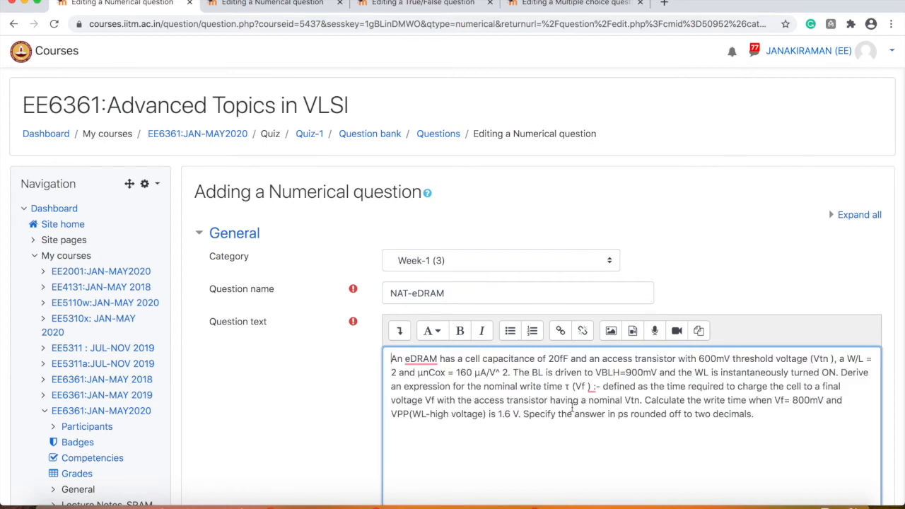
- Close the True/False and Multiple choice question pages and copy the Answer 1 value 561 from naq5
{"action": "scroll", "coordinate": [572, 408], "scroll_direction": "down", "scroll_amount": 3}
{"action": "scroll", "coordinate": [573, 407], "scroll_direction": "down", "scroll_amount": 5}
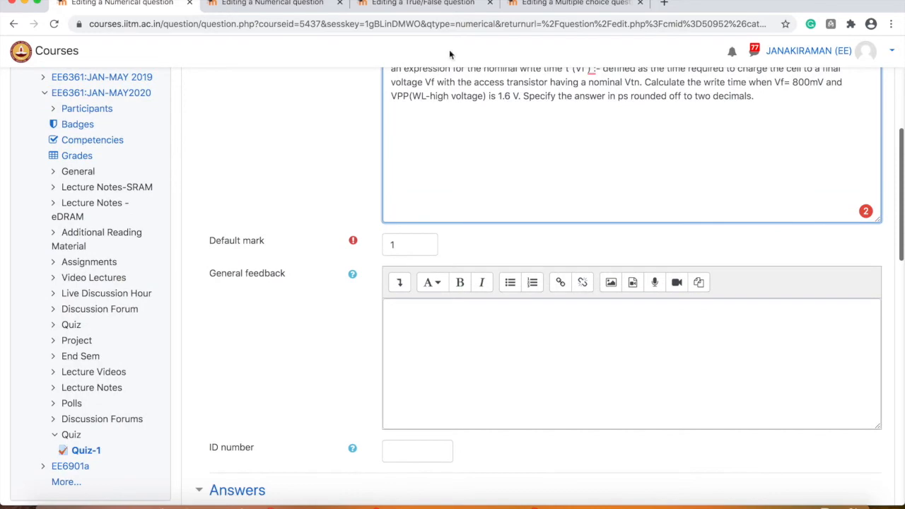
{"action": "left_click", "coordinate": [490, 2]}
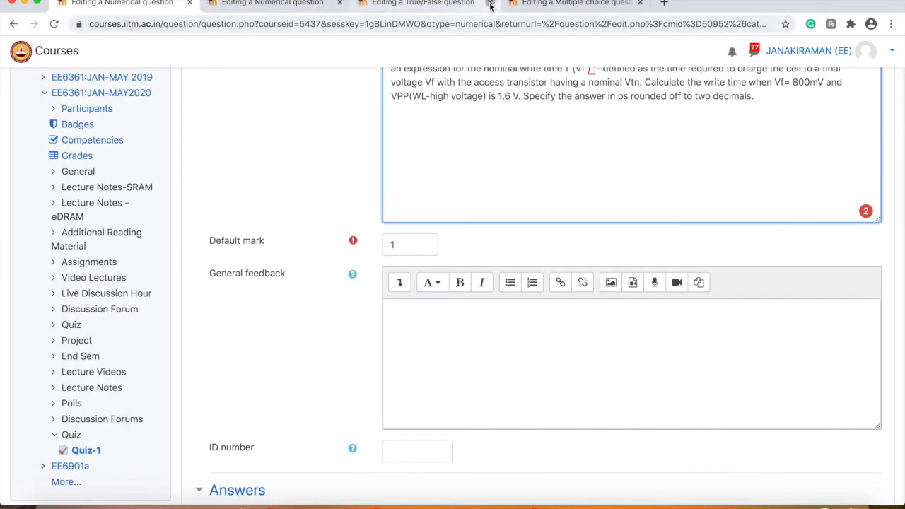
{"action": "left_click", "coordinate": [490, 2]}
{"action": "left_click", "coordinate": [272, 3]}
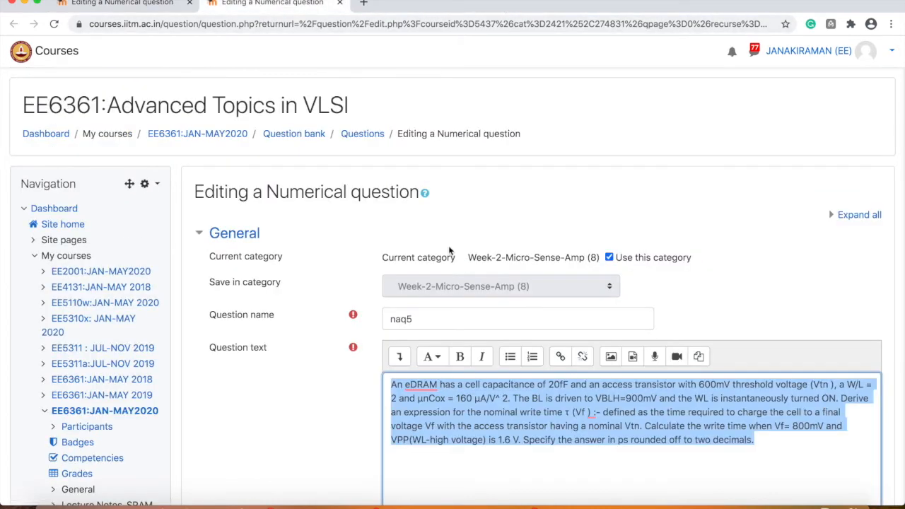
{"action": "scroll", "coordinate": [361, 290], "scroll_direction": "down", "scroll_amount": 5}
{"action": "scroll", "coordinate": [360, 290], "scroll_direction": "down", "scroll_amount": 7}
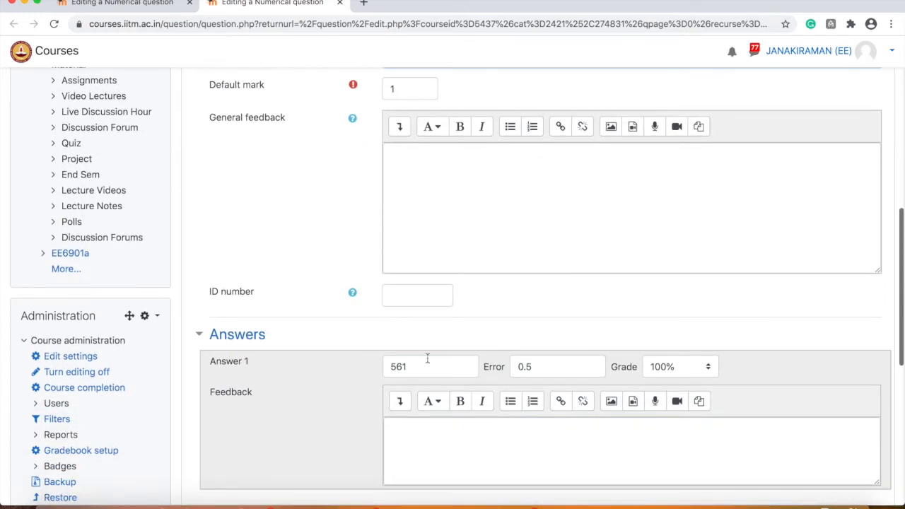
{"action": "double_click", "coordinate": [418, 367]}
{"action": "key", "text": "super+c"}
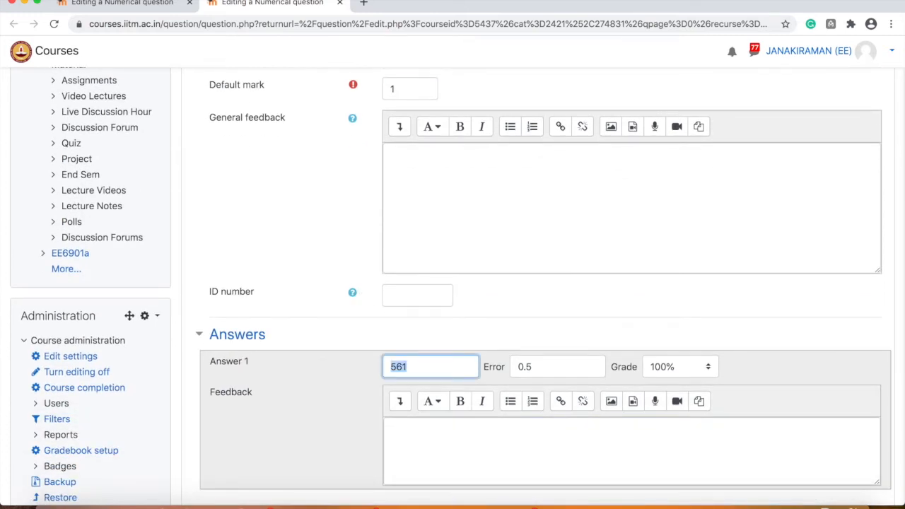
- Set Answer 1 of NAT-eDRAM to 561 with an error of 0.5 and a grade of 100%
{"action": "left_click", "coordinate": [110, 3]}
{"action": "scroll", "coordinate": [434, 441], "scroll_direction": "down", "scroll_amount": 5}
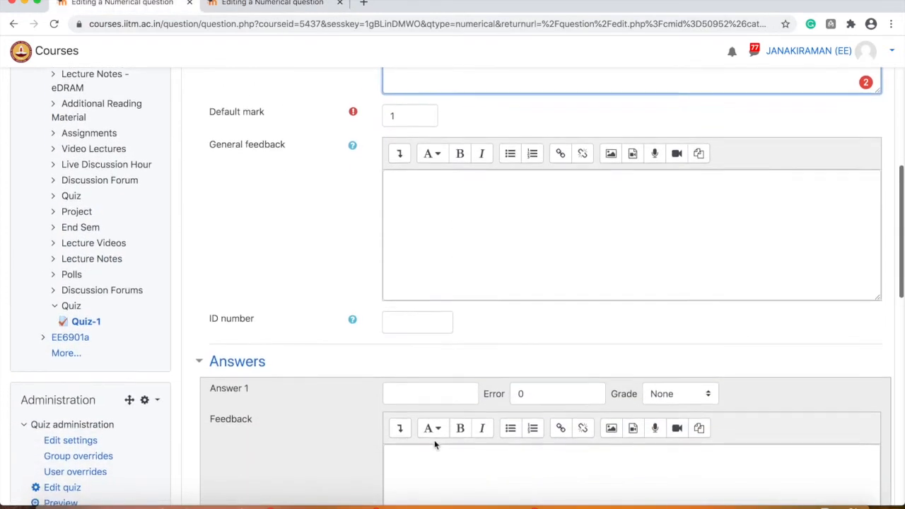
{"action": "left_click", "coordinate": [426, 284]}
{"action": "key", "text": "super+v"}
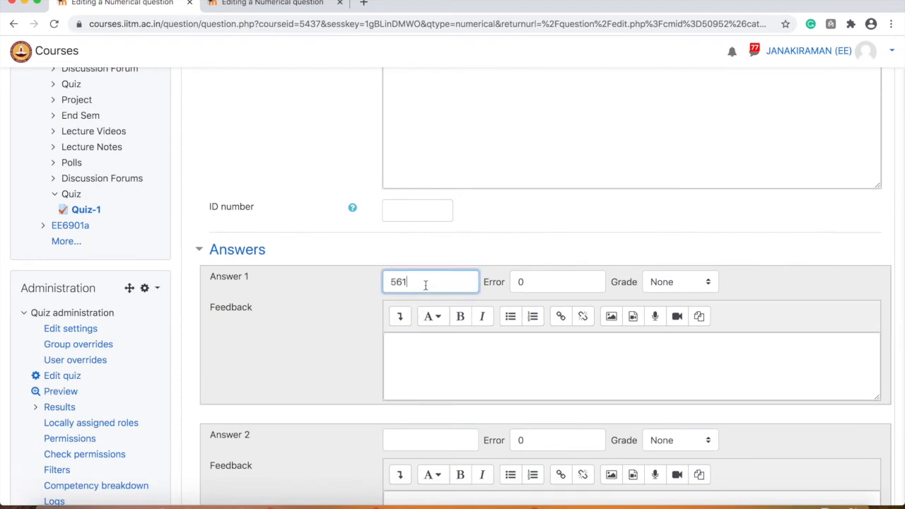
{"action": "left_click", "coordinate": [553, 279]}
{"action": "type", "text": ".5"}
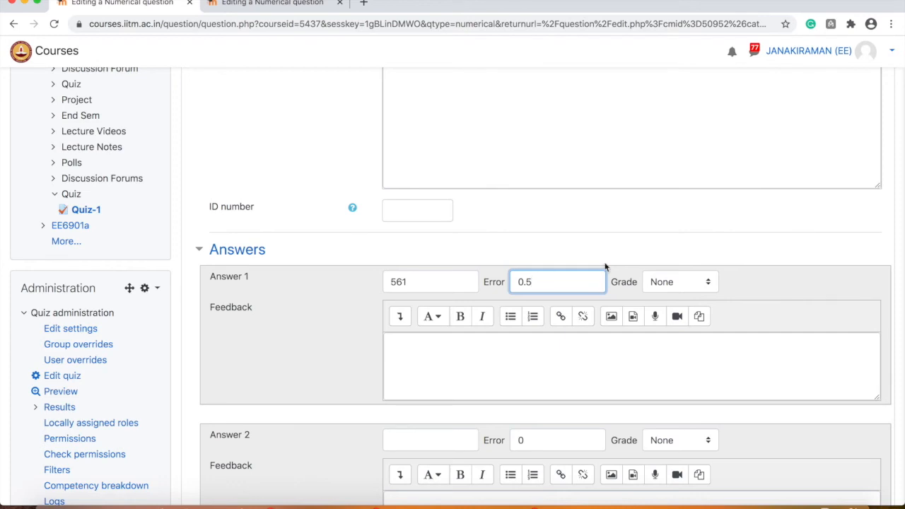
{"action": "left_click", "coordinate": [703, 282]}
{"action": "left_click", "coordinate": [683, 295]}
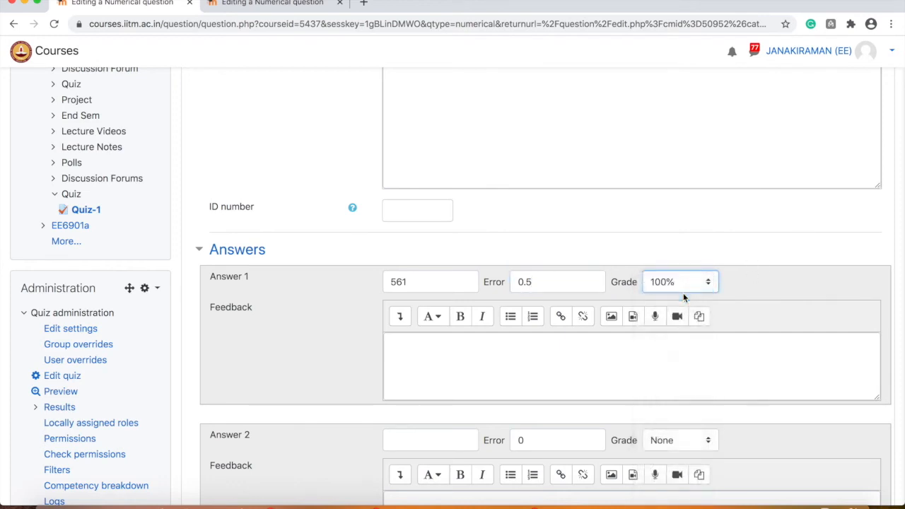
- Set Answer 2 of NAT-eDRAM to 1132 with an error of 0.5 and a grade of 50%
{"action": "scroll", "coordinate": [577, 226], "scroll_direction": "down", "scroll_amount": 2}
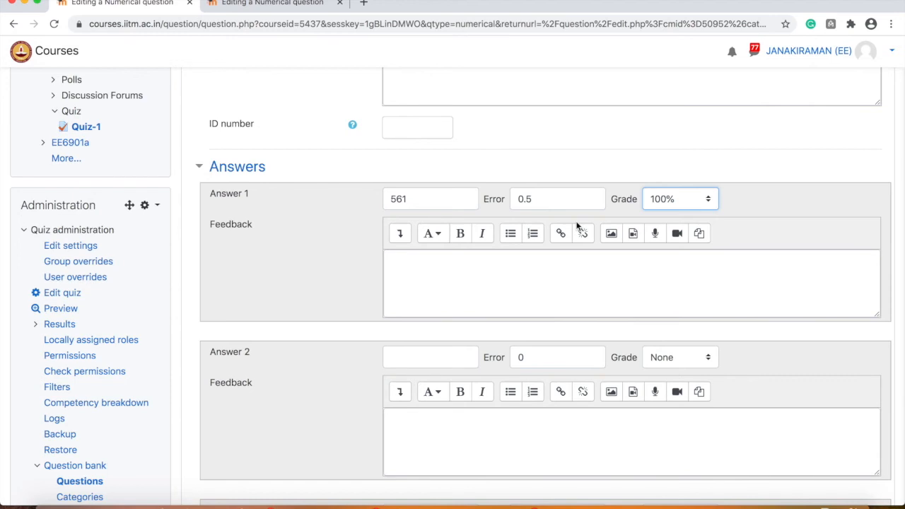
{"action": "scroll", "coordinate": [577, 226], "scroll_direction": "down", "scroll_amount": 1}
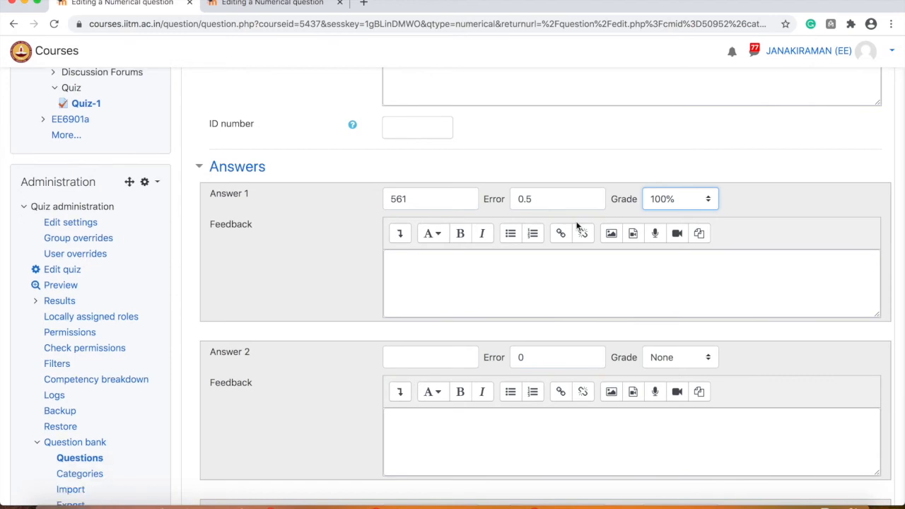
{"action": "left_click", "coordinate": [437, 357]}
{"action": "type", "text": "1132"}
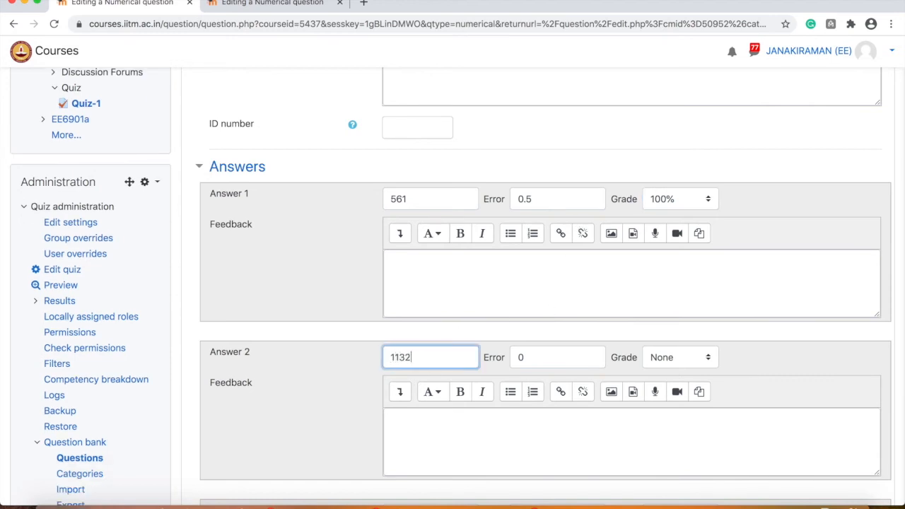
{"action": "left_click", "coordinate": [542, 357]}
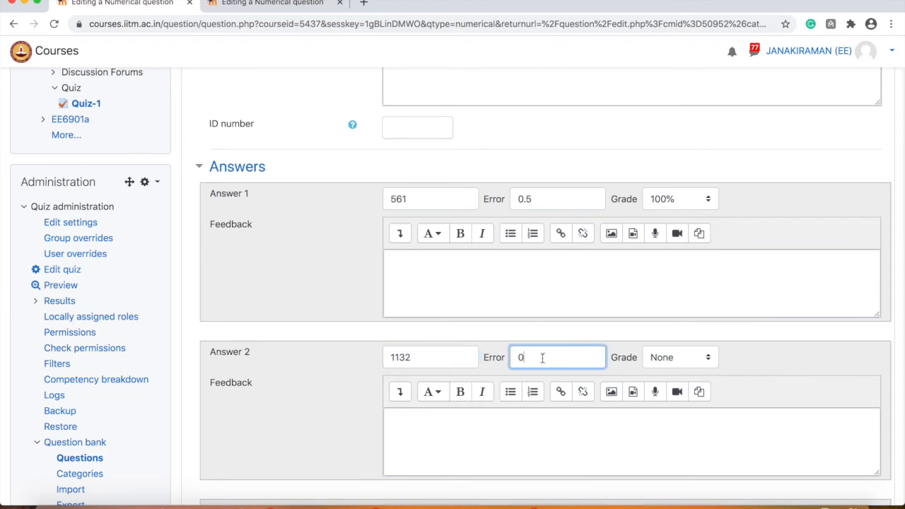
{"action": "type", "text": "0.5"}
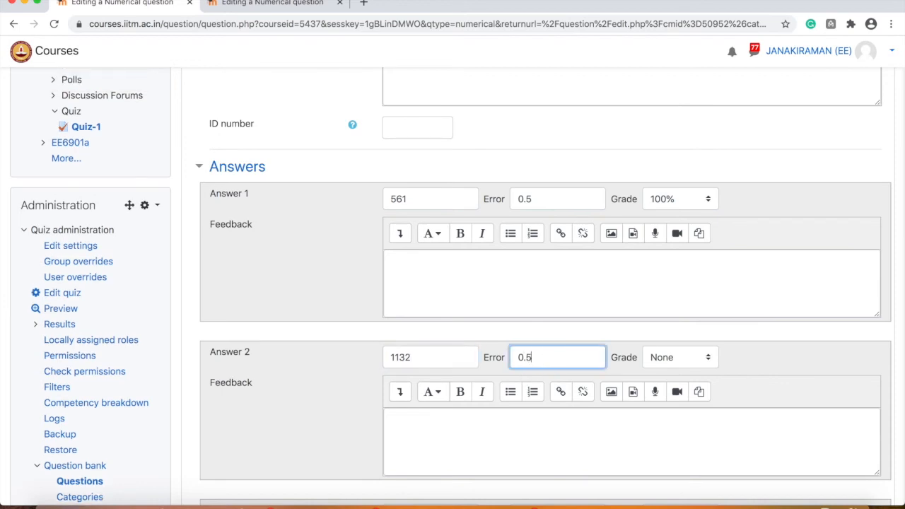
{"action": "left_click", "coordinate": [702, 365]}
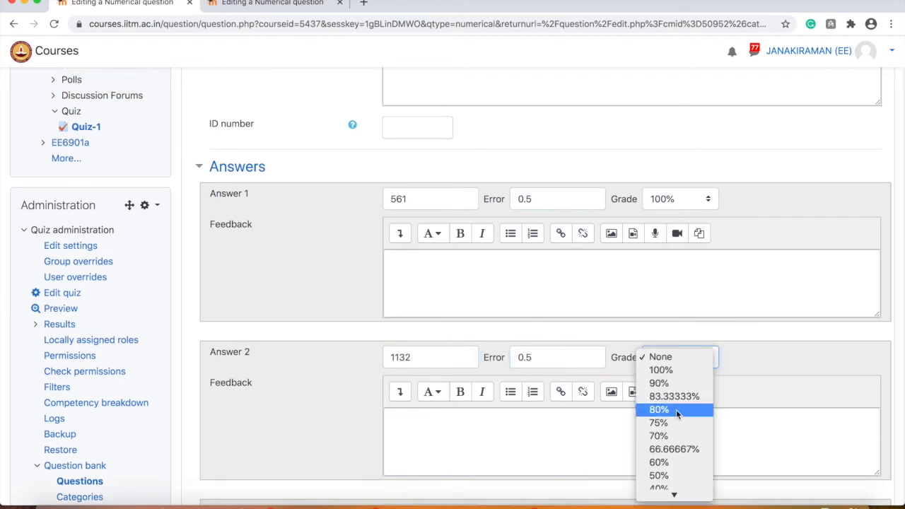
{"action": "scroll", "coordinate": [676, 410], "scroll_direction": "down", "scroll_amount": 3}
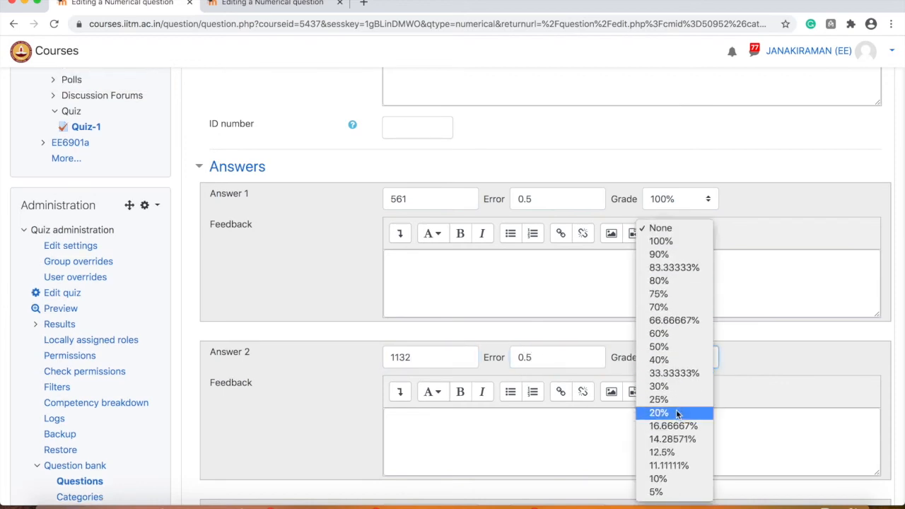
{"action": "left_click", "coordinate": [686, 348]}
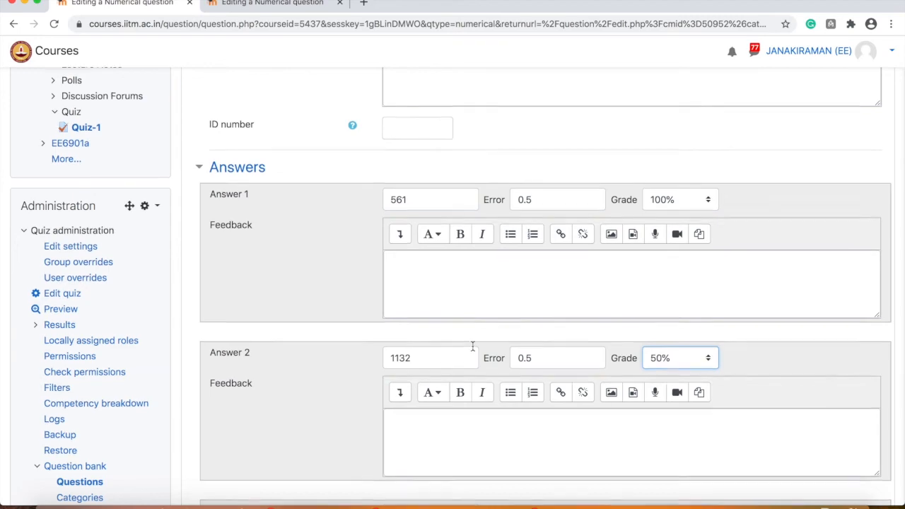
- Save the NAT-eDRAM question while staying in its editor, and preview how the question text displays
{"action": "scroll", "coordinate": [472, 346], "scroll_direction": "up", "scroll_amount": 15}
{"action": "scroll", "coordinate": [473, 347], "scroll_direction": "down", "scroll_amount": 15}
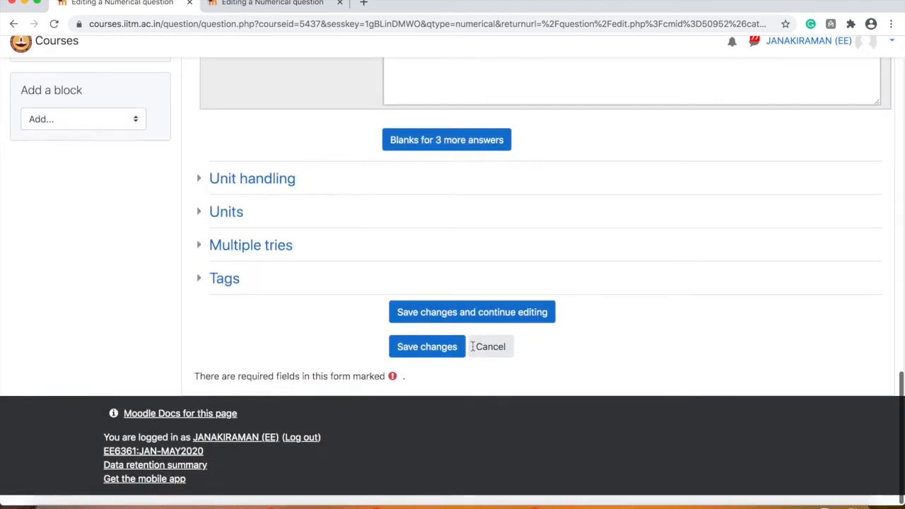
{"action": "left_click", "coordinate": [508, 324]}
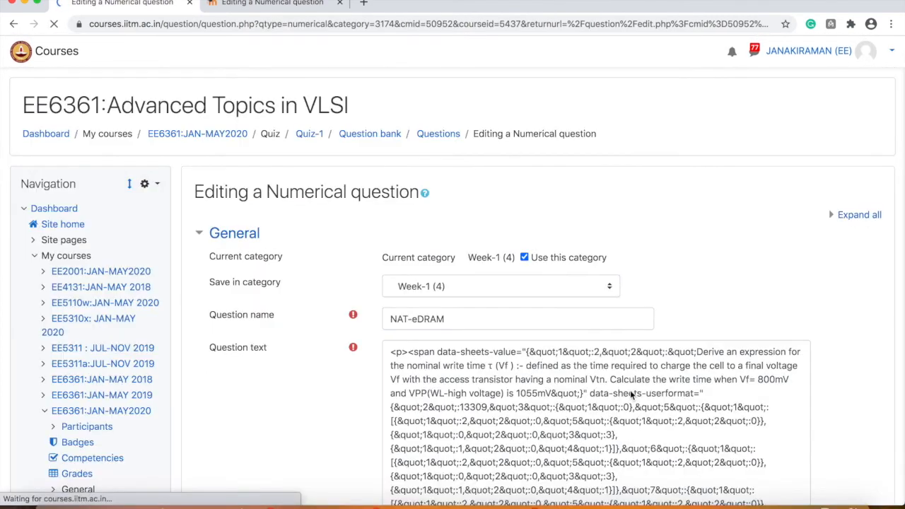
{"action": "scroll", "coordinate": [542, 323], "scroll_direction": "down", "scroll_amount": 15}
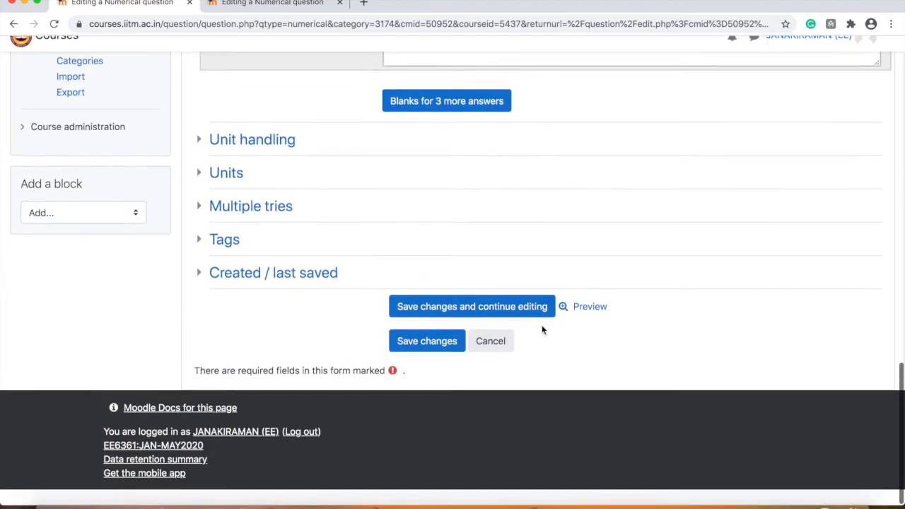
{"action": "scroll", "coordinate": [569, 329], "scroll_direction": "up", "scroll_amount": 10}
{"action": "scroll", "coordinate": [551, 171], "scroll_direction": "up", "scroll_amount": 4}
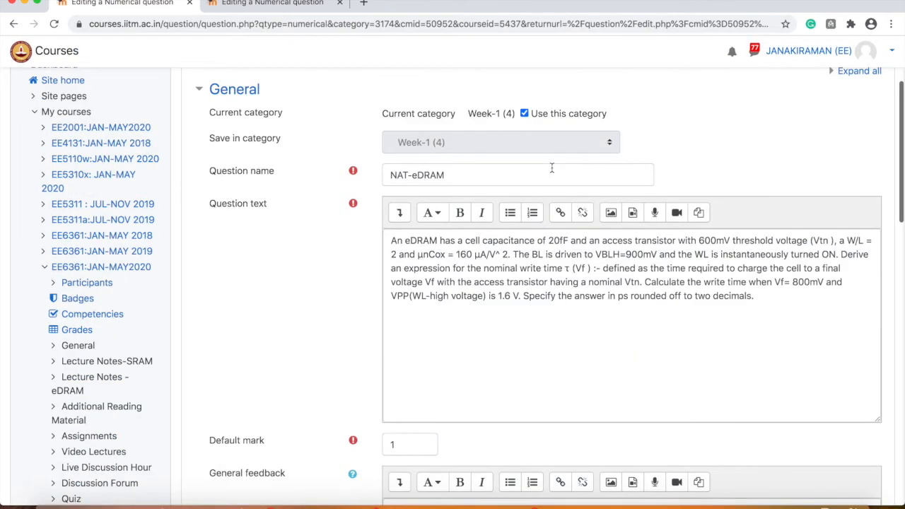
{"action": "scroll", "coordinate": [589, 354], "scroll_direction": "down", "scroll_amount": 15}
{"action": "left_click", "coordinate": [587, 319]}
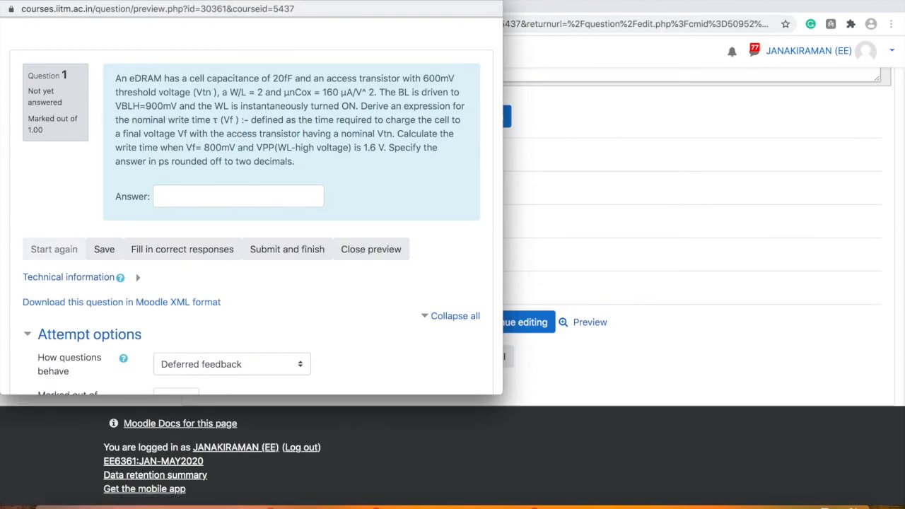
{"action": "left_click", "coordinate": [13, 2]}
- Rewrite the threshold voltage symbol Vtn in parentheses in the question text as the inline LaTeX expression \(V_{Tn}\)
{"action": "scroll", "coordinate": [390, 121], "scroll_direction": "up", "scroll_amount": 15}
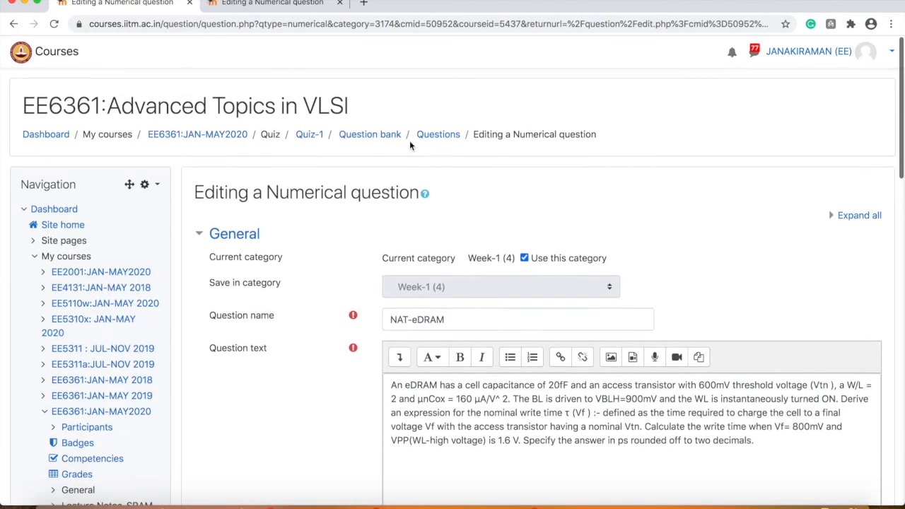
{"action": "left_click", "coordinate": [814, 386]}
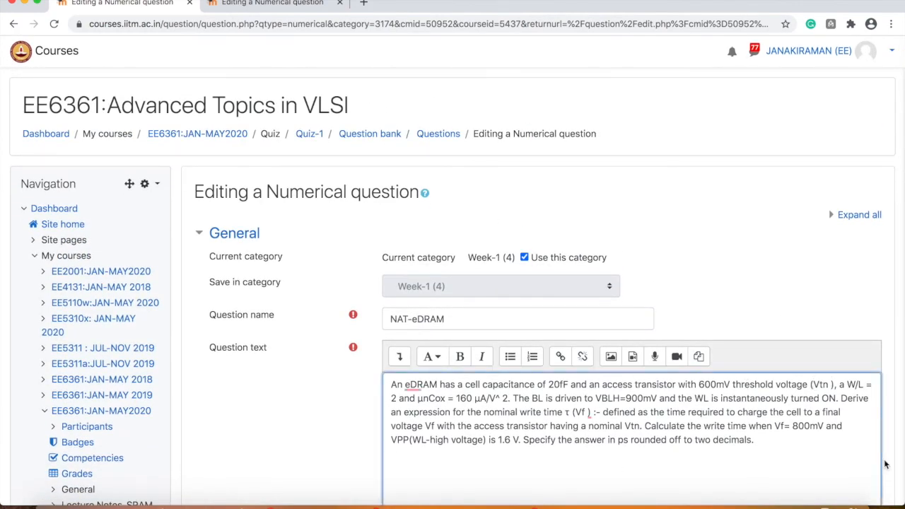
{"action": "type", "text": "\\("}
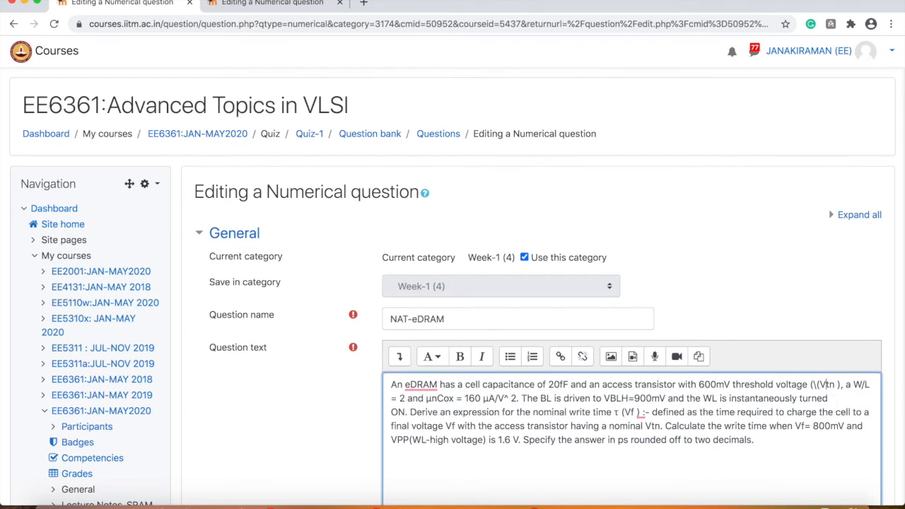
{"action": "type", "text": "_"}
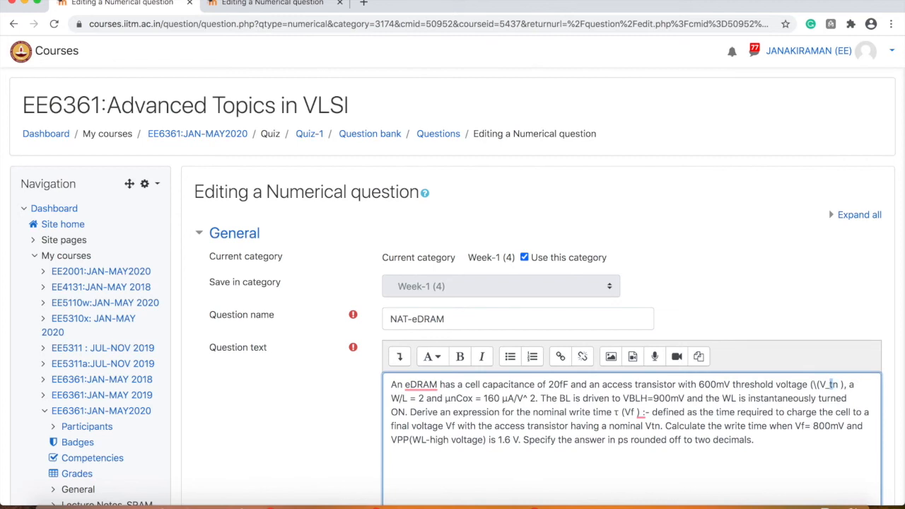
{"action": "type", "text": "T{"}
{"action": "key", "text": "Right"}
{"action": "key", "text": "Right"}
{"action": "type", "text": "}\\))"}
- Enclose W/L = 2 in the question text in inline LaTeX delimiters as \(W/L = 2\)
{"action": "type", "text": "\\("}
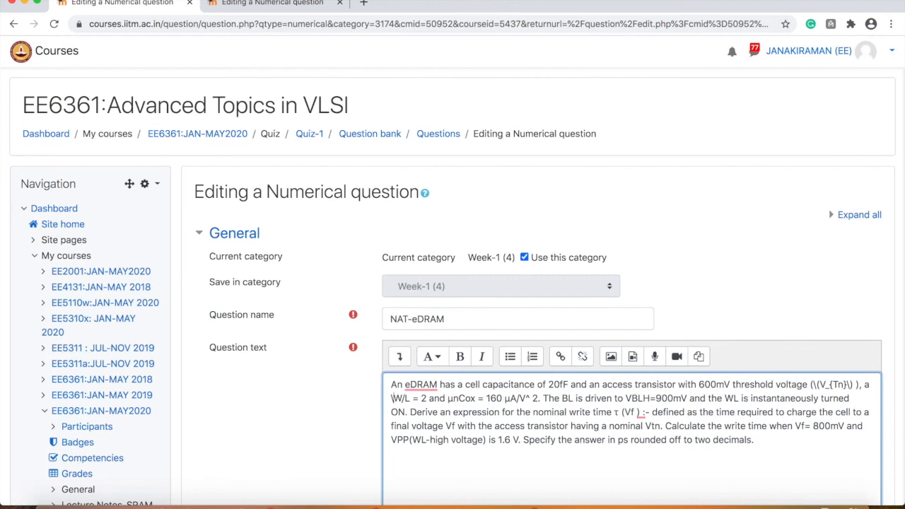
{"action": "left_click", "coordinate": [417, 399]}
{"action": "left_click", "coordinate": [429, 399]}
{"action": "type", "text": "\\)"}
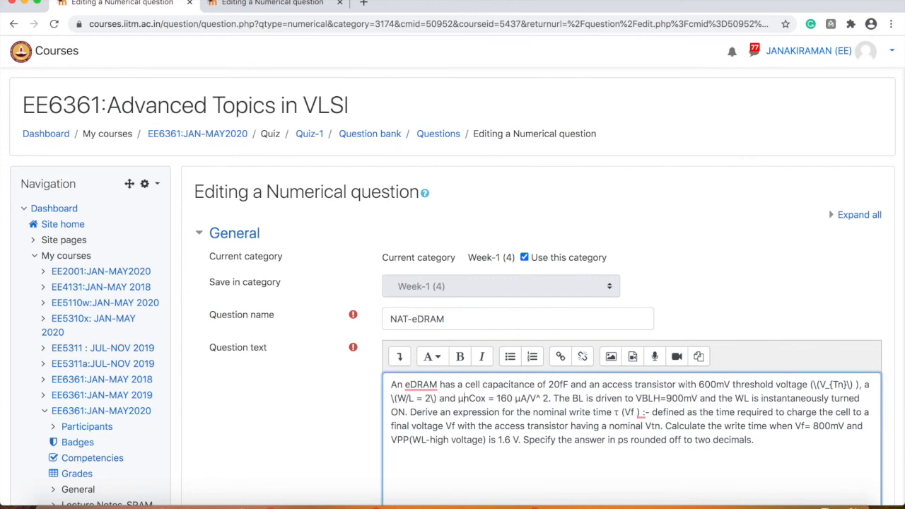
- Start an inline LaTeX expression before µnCox and rewrite the symbol as \(µ_n C_{ox}
{"action": "left_click", "coordinate": [458, 398]}
{"action": "type", "text": "\\("}
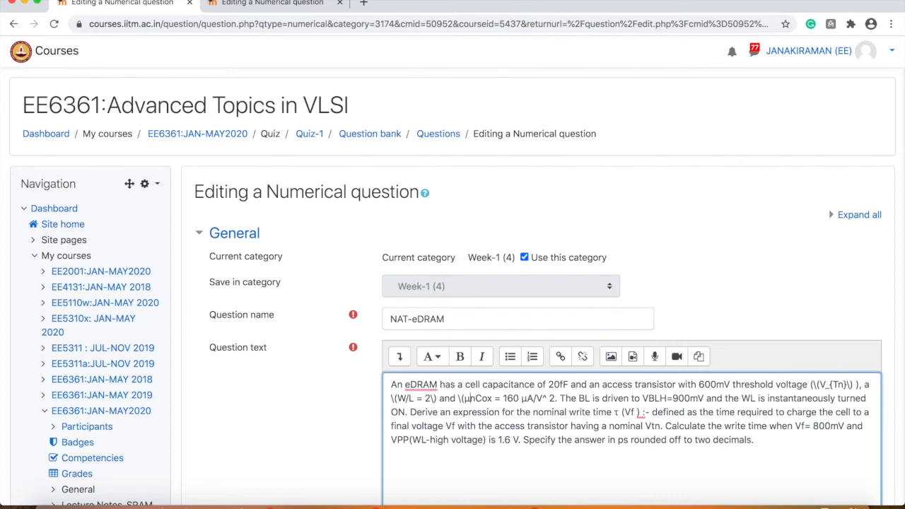
{"action": "left_click_drag", "start_coordinate": [469, 398], "coordinate": [475, 398]}
{"action": "type", "text": "_n C"}
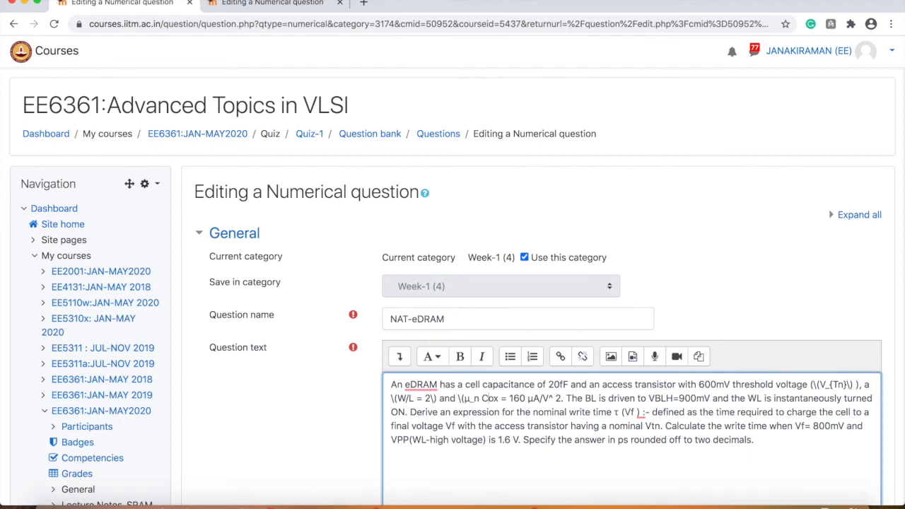
{"action": "type", "text": "_{ox"}
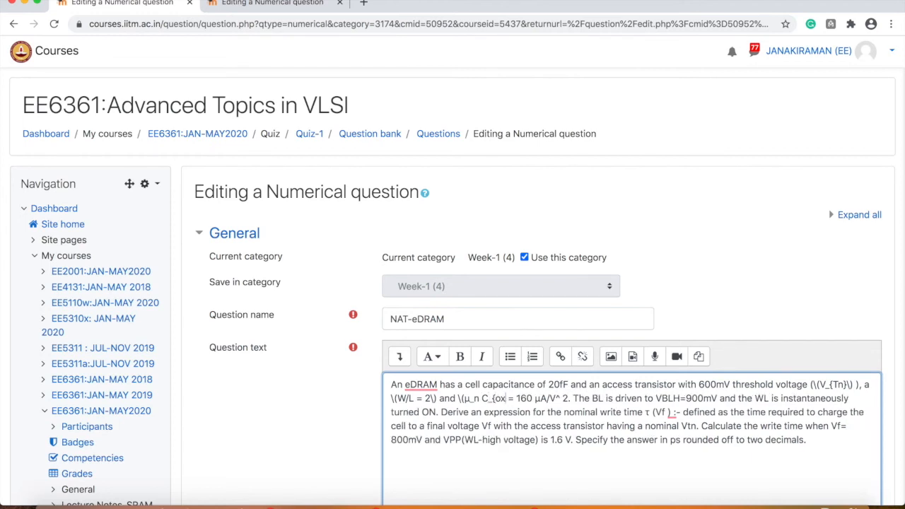
{"action": "type", "text": "}"}
- Replace the µ of the 160 µA/V^ 2 unit with \u and close the LaTeX expression after the 2 with \)
{"action": "key", "text": "Right"}
{"action": "key", "text": "Right"}
{"action": "key", "text": "Right"}
{"action": "key", "text": "Right"}
{"action": "key", "text": "Right"}
{"action": "key", "text": "Right"}
{"action": "key", "text": "Right"}
{"action": "key", "text": "shift+Right"}
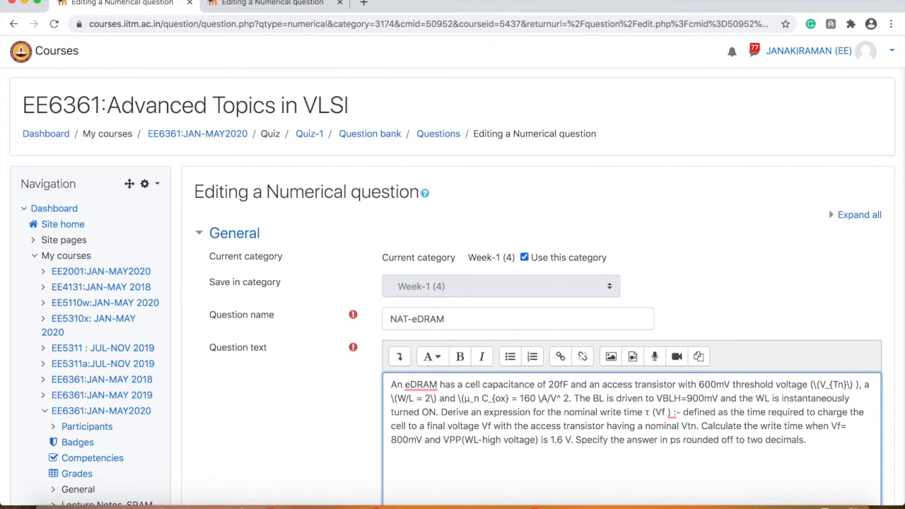
{"action": "type", "text": "\\u"}
{"action": "key", "text": "Left"}
{"action": "key", "text": "Left"}
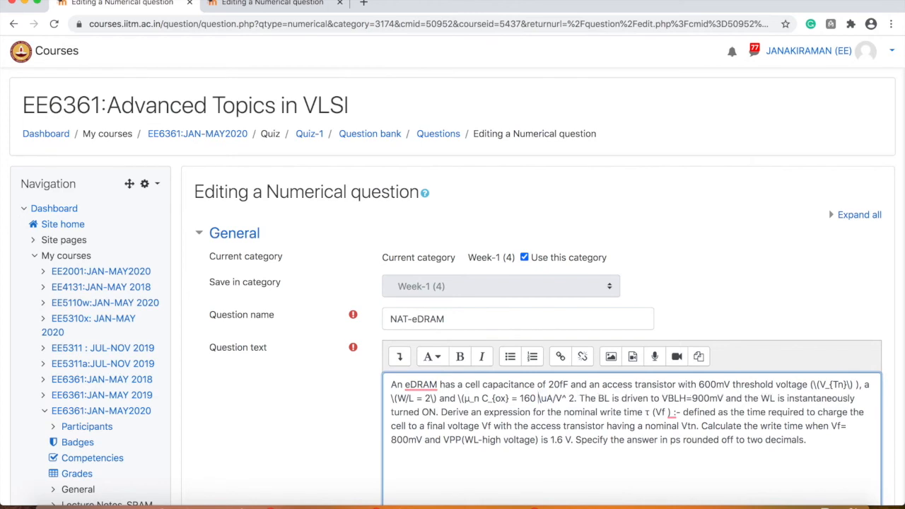
{"action": "key", "text": "Right"}
{"action": "key", "text": "Right"}
{"action": "key", "text": "Right"}
{"action": "key", "text": "Right"}
{"action": "key", "text": "Right"}
{"action": "key", "text": "Right"}
{"action": "type", "text": "\\)"}
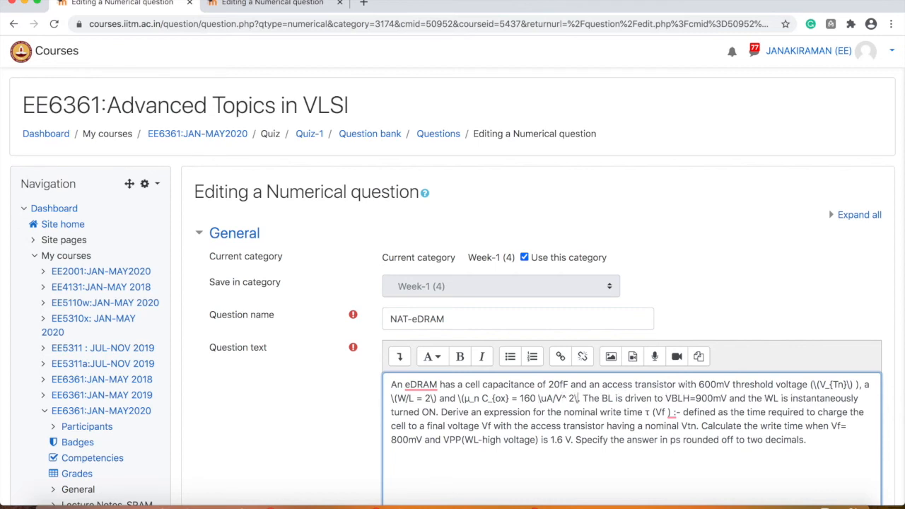
- Save the LaTeX edits while staying in the editor, and check the rendered expressions in the question preview
{"action": "scroll", "coordinate": [438, 375], "scroll_direction": "down", "scroll_amount": 1}
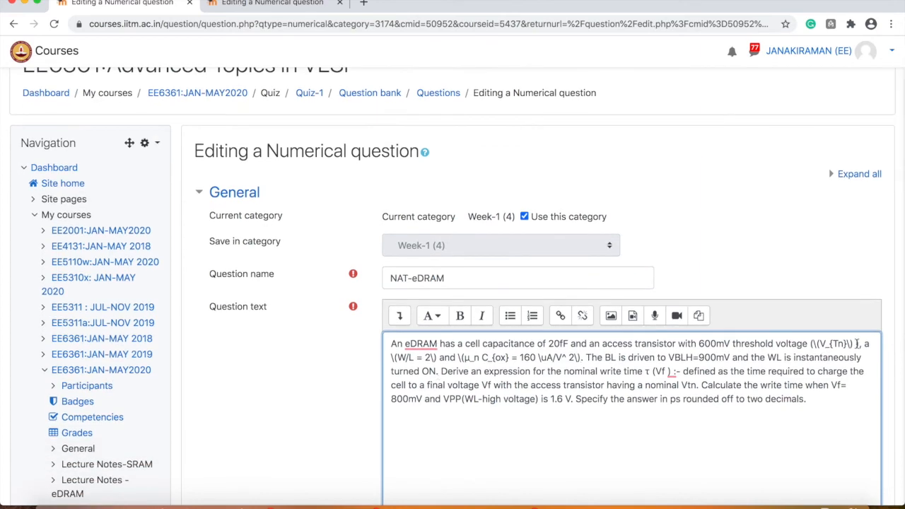
{"action": "scroll", "coordinate": [765, 430], "scroll_direction": "down", "scroll_amount": 15}
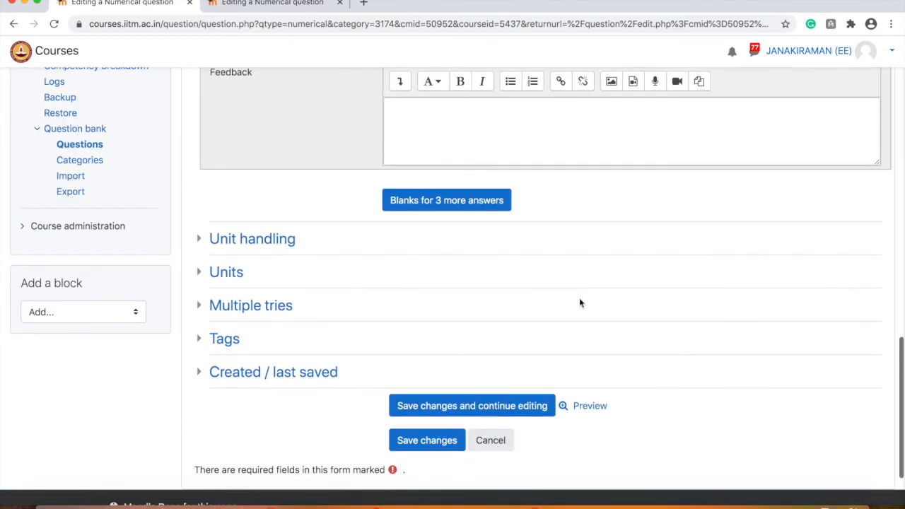
{"action": "left_click", "coordinate": [483, 402]}
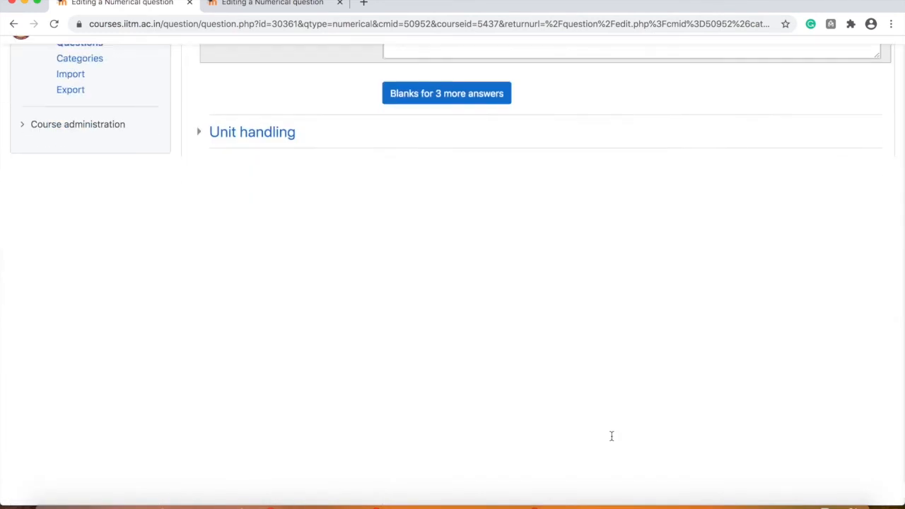
{"action": "left_click", "coordinate": [563, 321]}
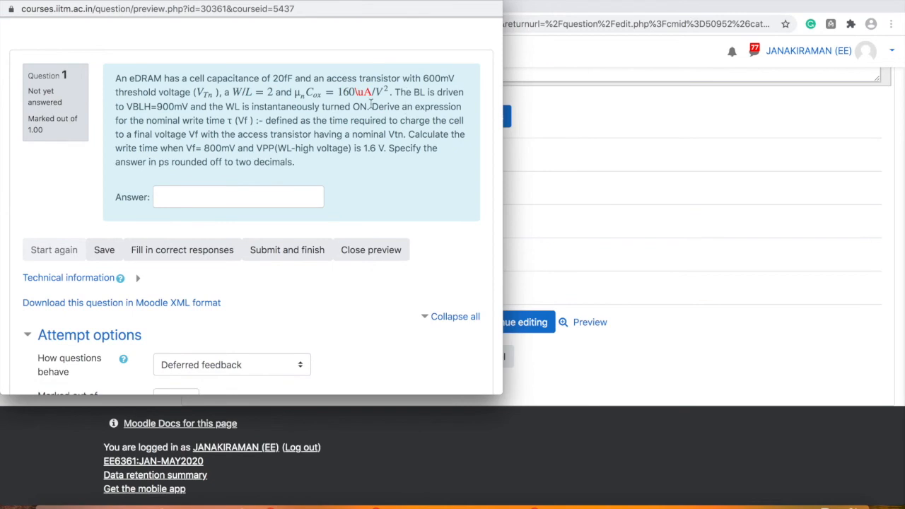
{"action": "left_click", "coordinate": [12, 5]}
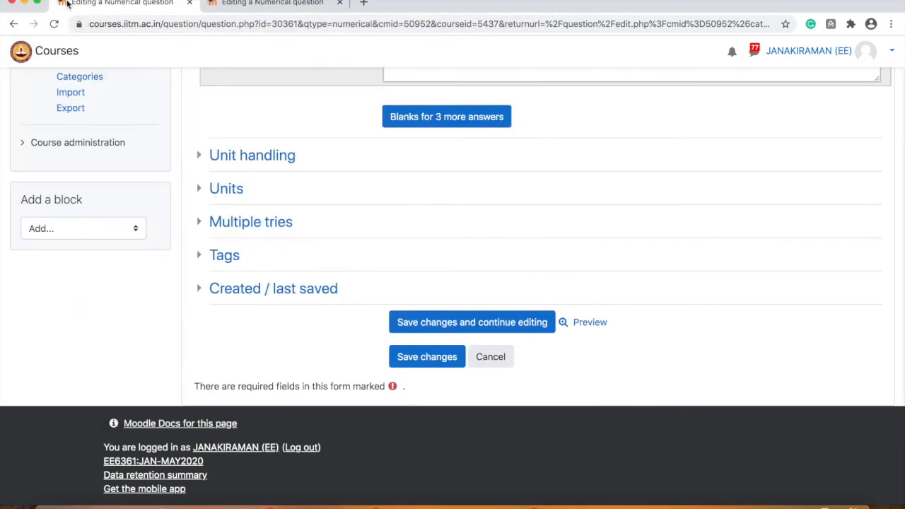
{"action": "left_click", "coordinate": [568, 322]}
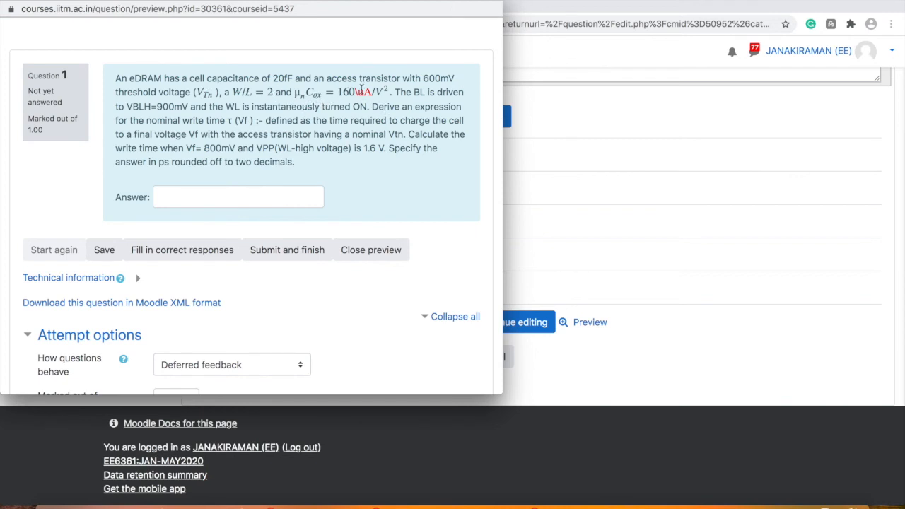
{"action": "left_click", "coordinate": [12, 1]}
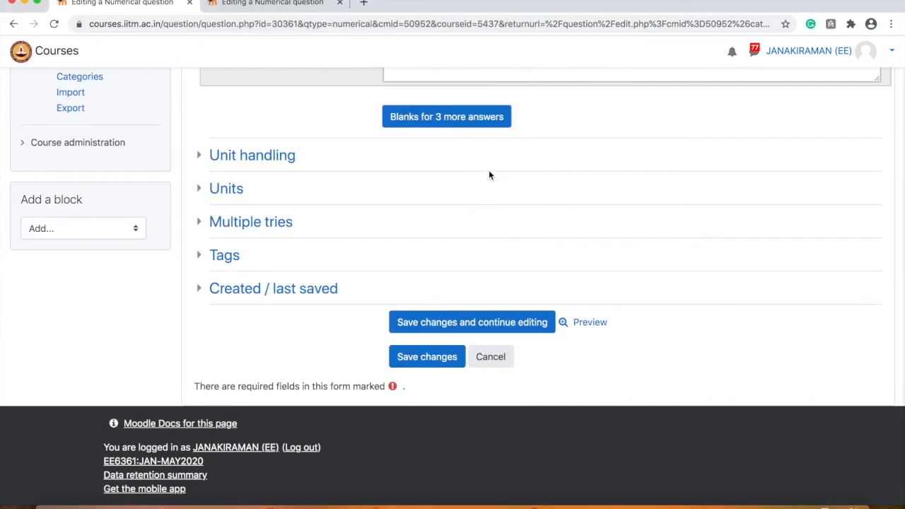
- Insert a space between \u and A in the 160 \uA/V^ 2 expression and save, staying in the editor
{"action": "scroll", "coordinate": [489, 174], "scroll_direction": "up", "scroll_amount": 15}
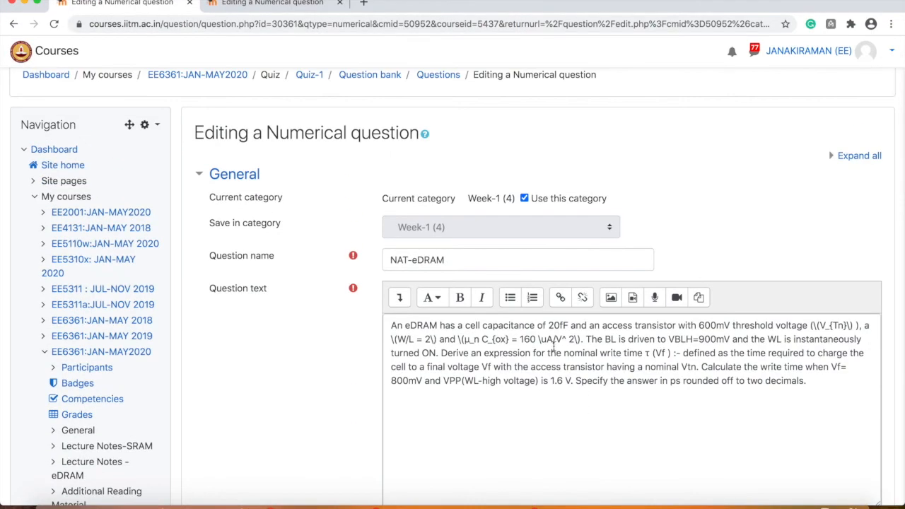
{"action": "left_click", "coordinate": [548, 340]}
{"action": "scroll", "coordinate": [602, 418], "scroll_direction": "down", "scroll_amount": 15}
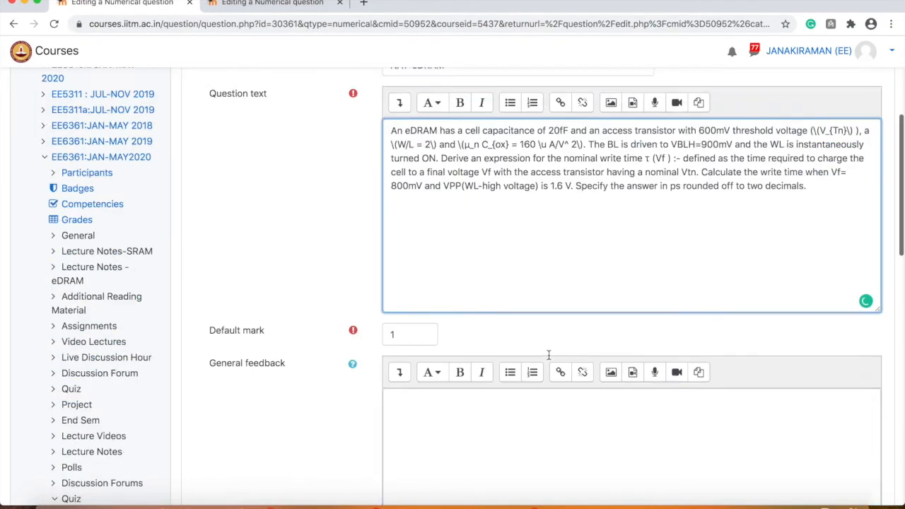
{"action": "left_click", "coordinate": [548, 322]}
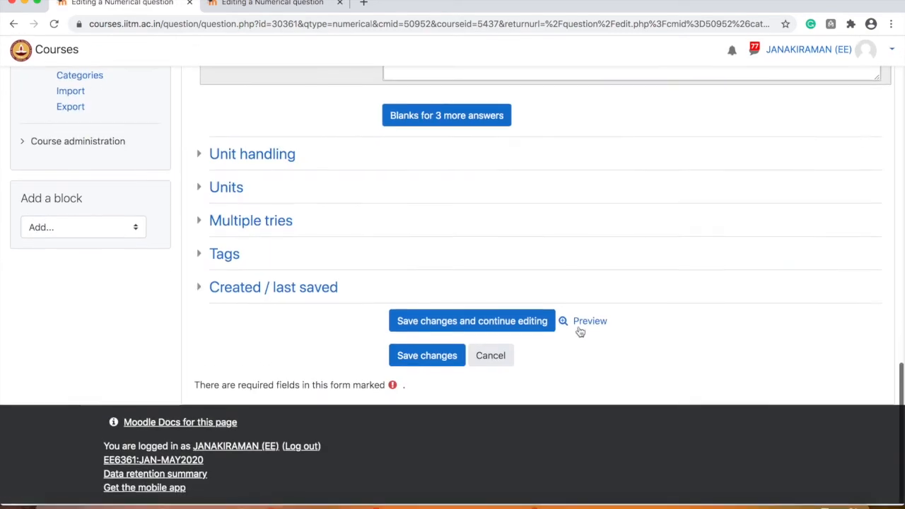
- Check the question preview and replace \u with \mu in the 160 \u A/V^ 2 expression, saving while staying in the editor
{"action": "left_click", "coordinate": [566, 323]}
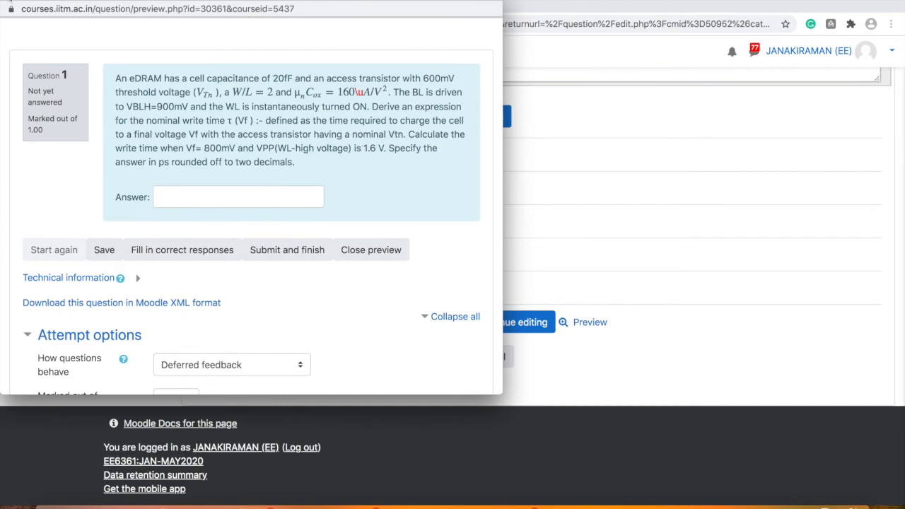
{"action": "left_click", "coordinate": [10, 1]}
{"action": "scroll", "coordinate": [448, 130], "scroll_direction": "up", "scroll_amount": 15}
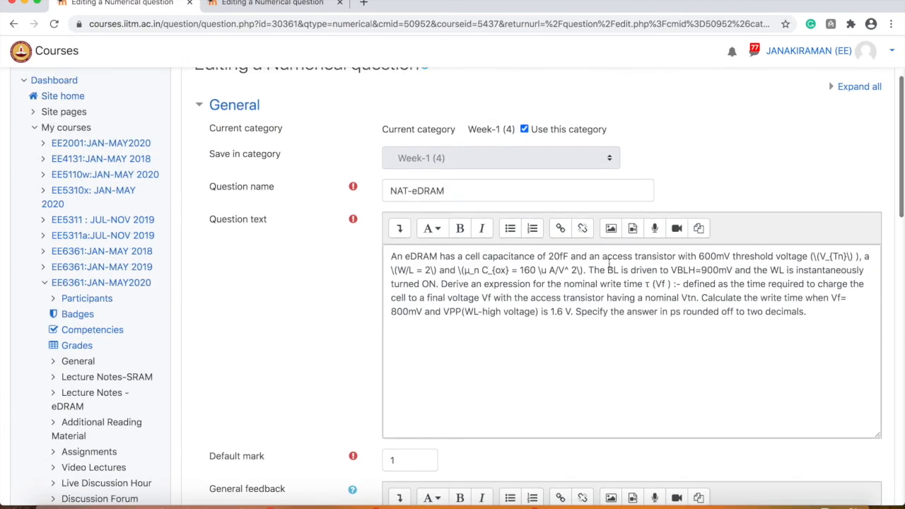
{"action": "left_click", "coordinate": [542, 271]}
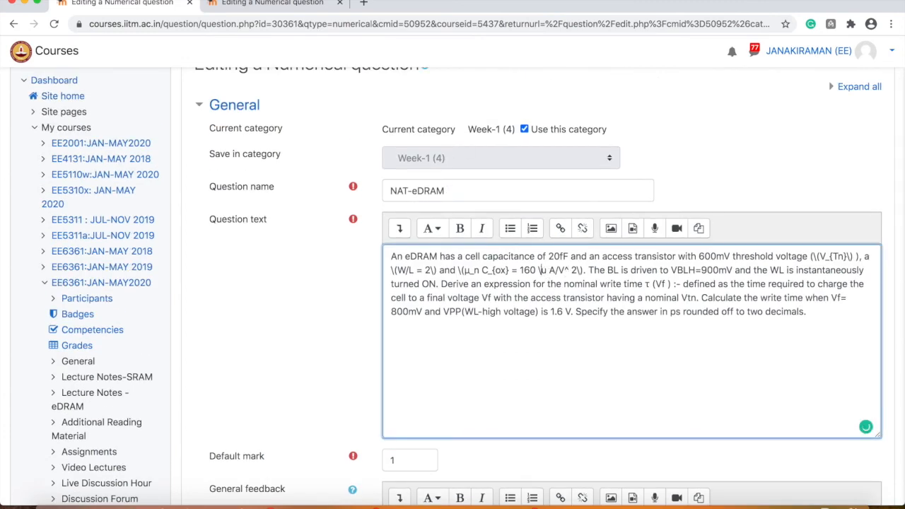
{"action": "scroll", "coordinate": [587, 322], "scroll_direction": "down", "scroll_amount": 20}
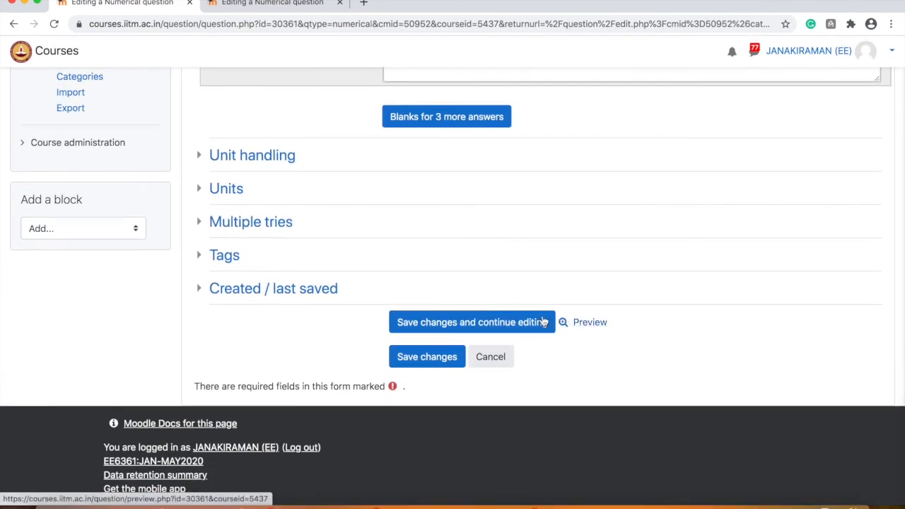
{"action": "left_click", "coordinate": [527, 322]}
- Check the corrected unit expression in the question preview, and save the NAT-eDRAM question to return to the question bank
{"action": "scroll", "coordinate": [630, 366], "scroll_direction": "down", "scroll_amount": 3}
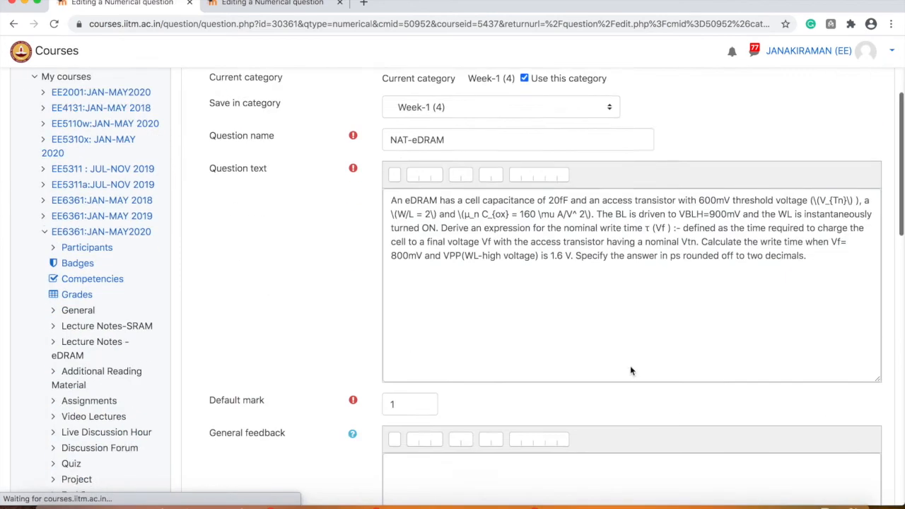
{"action": "scroll", "coordinate": [630, 365], "scroll_direction": "down", "scroll_amount": 15}
{"action": "left_click", "coordinate": [563, 324]}
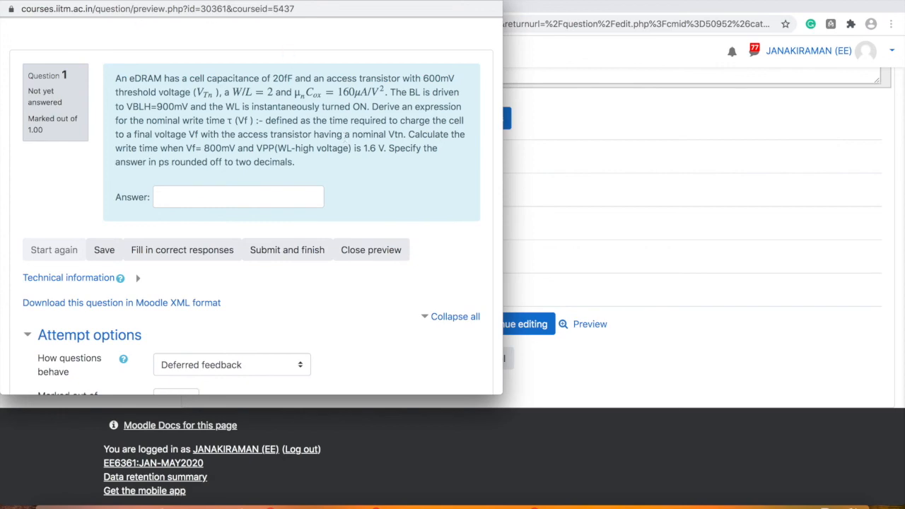
{"action": "key", "text": "super+w"}
{"action": "scroll", "coordinate": [365, 219], "scroll_direction": "up", "scroll_amount": 15}
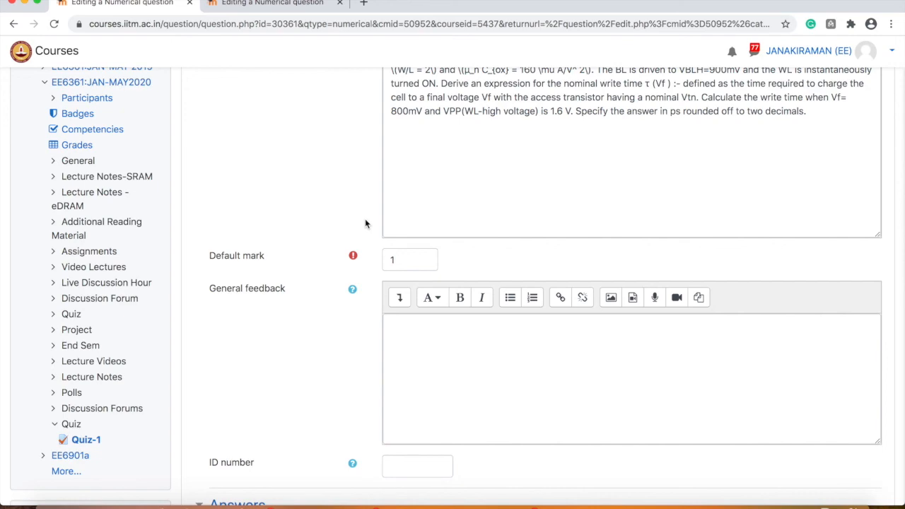
{"action": "scroll", "coordinate": [169, 430], "scroll_direction": "down", "scroll_amount": 2}
{"action": "scroll", "coordinate": [301, 380], "scroll_direction": "down", "scroll_amount": 10}
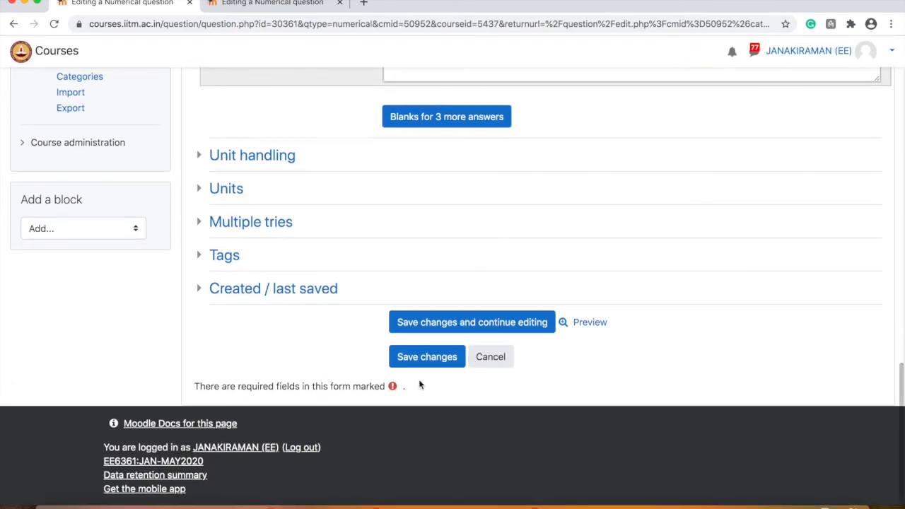
{"action": "left_click", "coordinate": [428, 358]}
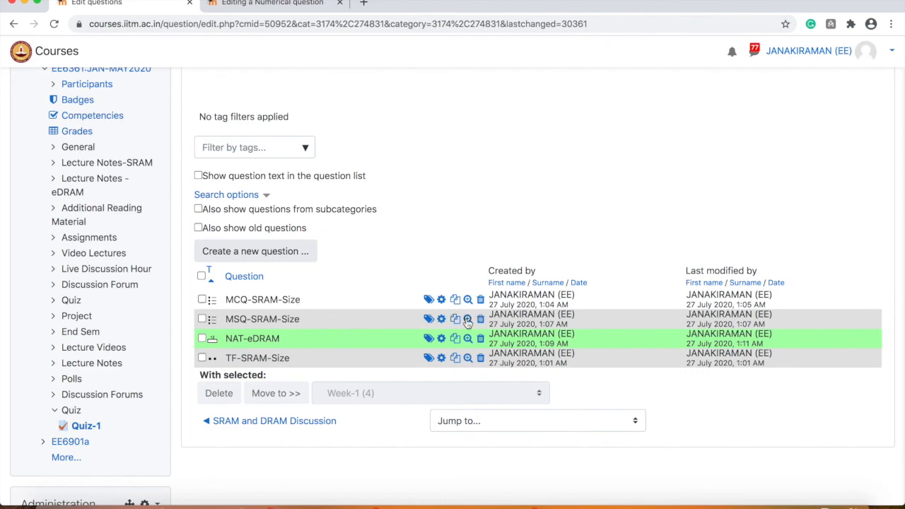
- Open MSQ-SRAM-Size for editing and insert \(\tau\) after "The transfer ratio" in Choice 1
{"action": "left_click", "coordinate": [441, 319]}
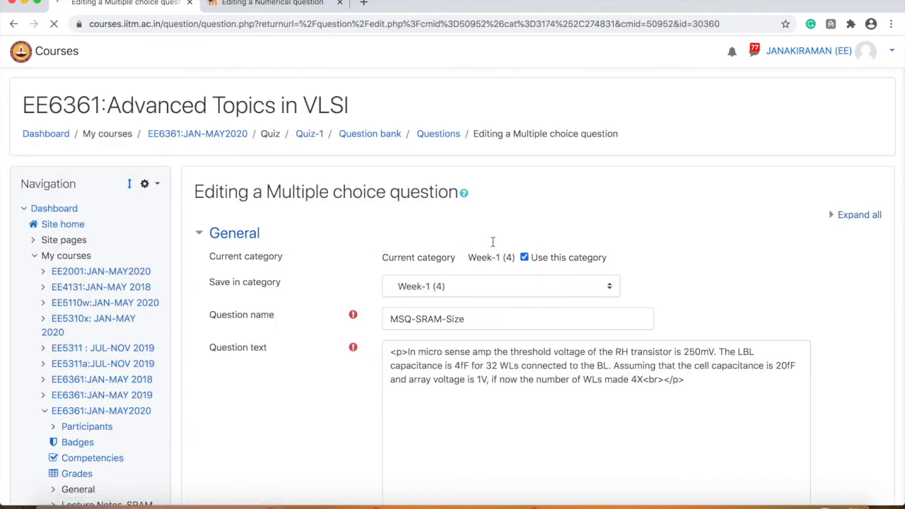
{"action": "scroll", "coordinate": [525, 330], "scroll_direction": "down", "scroll_amount": 10}
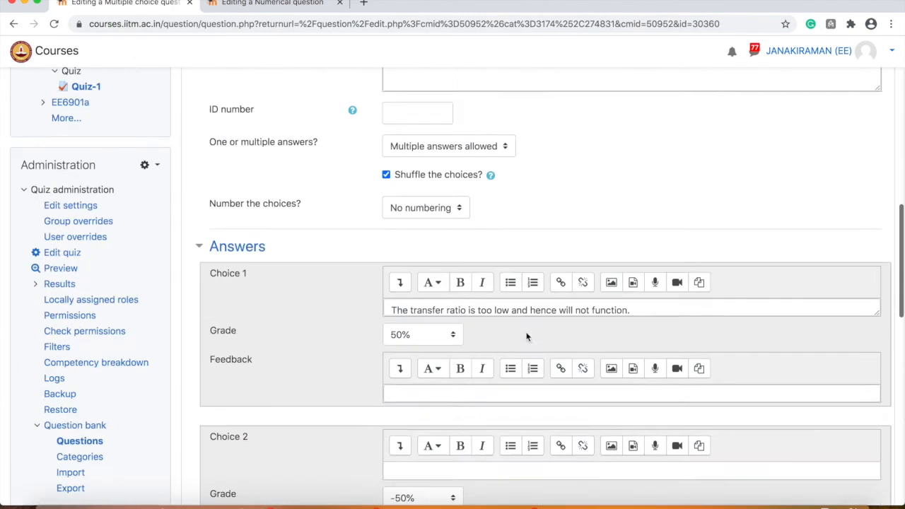
{"action": "left_click", "coordinate": [499, 283]}
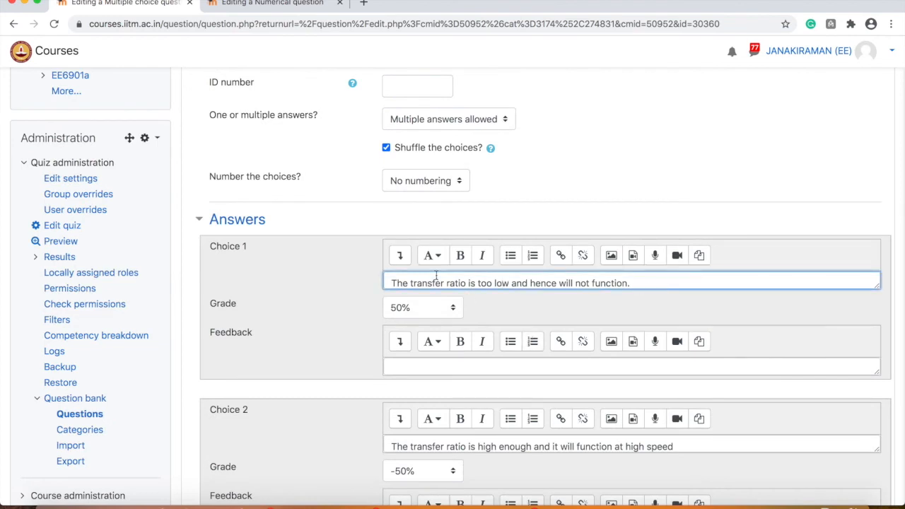
{"action": "left_click", "coordinate": [466, 284]}
{"action": "type", "text": "\\("}
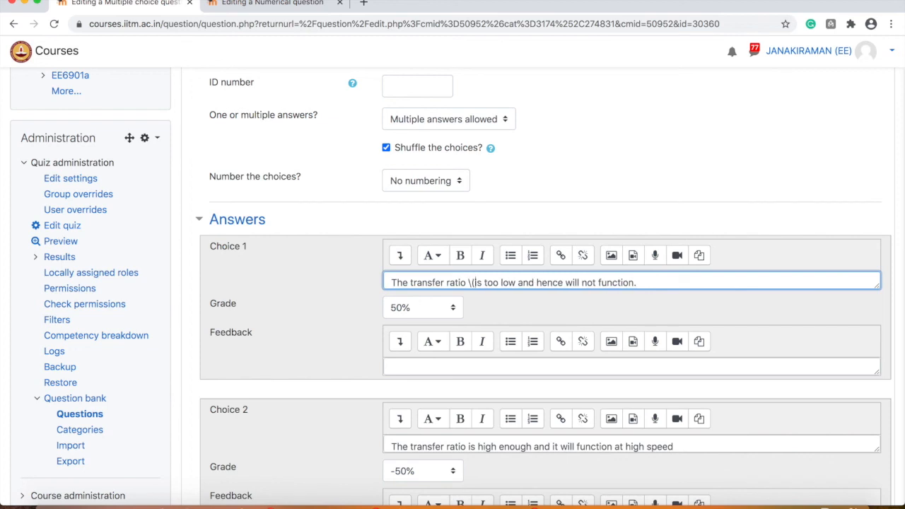
{"action": "type", "text": "\\)"}
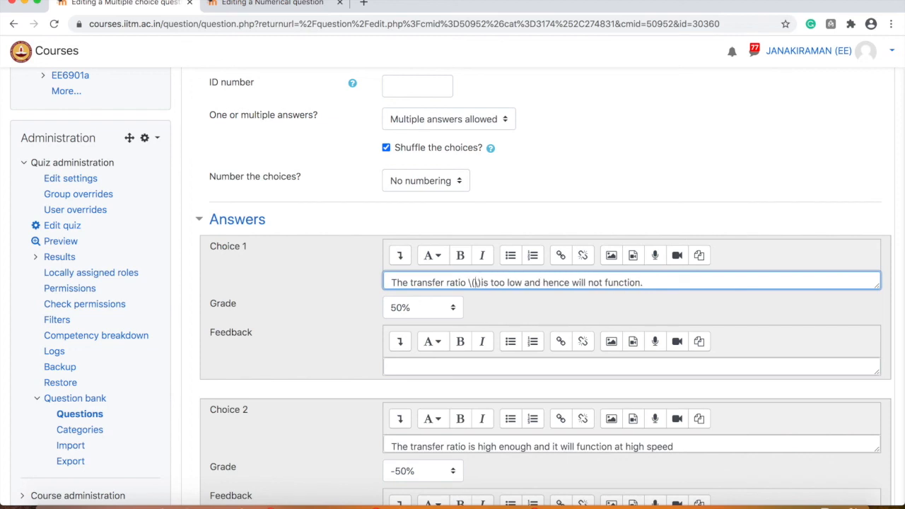
{"action": "type", "text": "\\tau"}
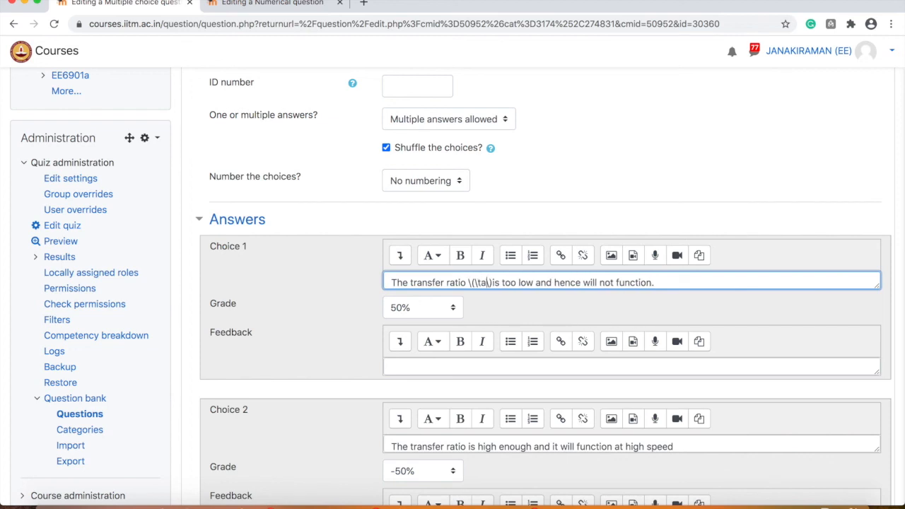
{"action": "key", "text": "Right"}
{"action": "key", "text": "Right"}
{"action": "key", "text": "BackSpace"}
- Copy the \(\tau\) expression from Choice 1 and insert it after "The transfer ratio" in Choice 2
{"action": "key", "text": "shift+Left"}
{"action": "key", "text": "shift+Left"}
{"action": "key", "text": "shift+Left"}
{"action": "key", "text": "shift+Left"}
{"action": "key", "text": "shift+Left"}
{"action": "key", "text": "shift+Left"}
{"action": "key", "text": "shift+Left"}
{"action": "key", "text": "shift+Left"}
{"action": "key", "text": "super+c"}
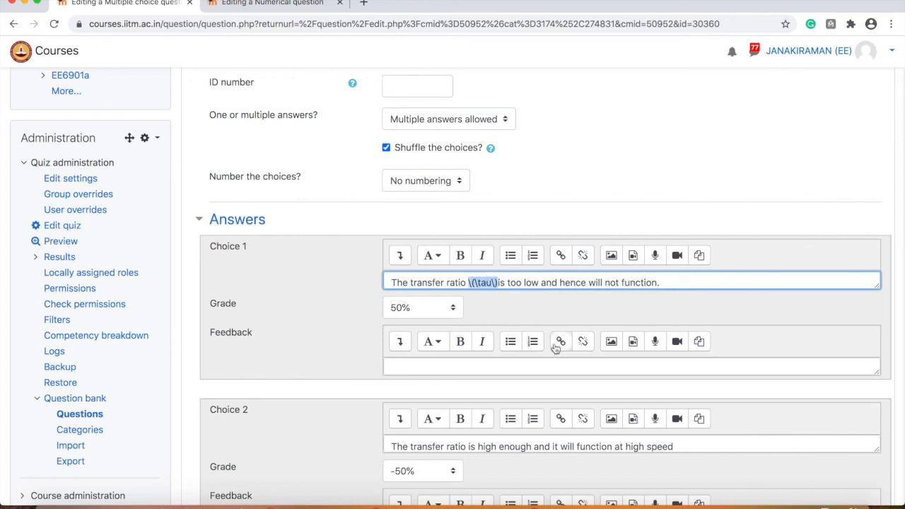
{"action": "scroll", "coordinate": [556, 348], "scroll_direction": "down", "scroll_amount": 3}
{"action": "left_click", "coordinate": [468, 358]}
{"action": "key", "text": "Left"}
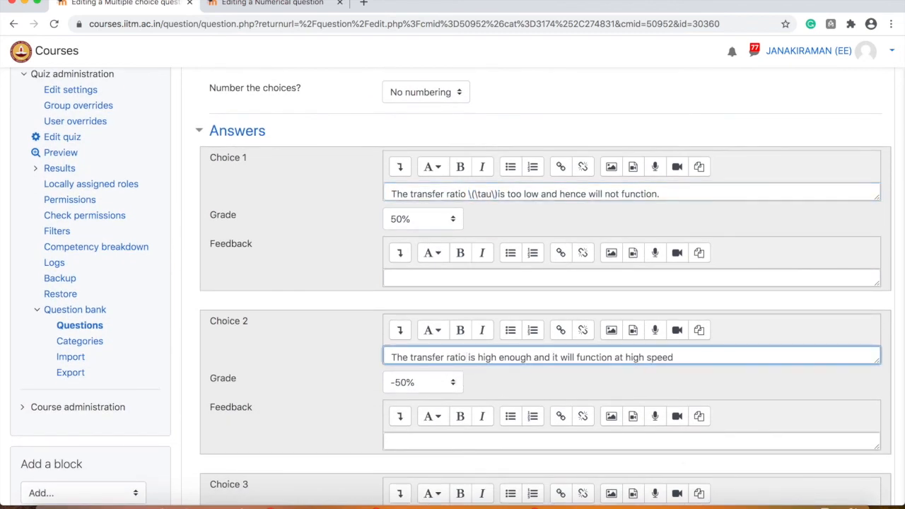
{"action": "key", "text": "super+v"}
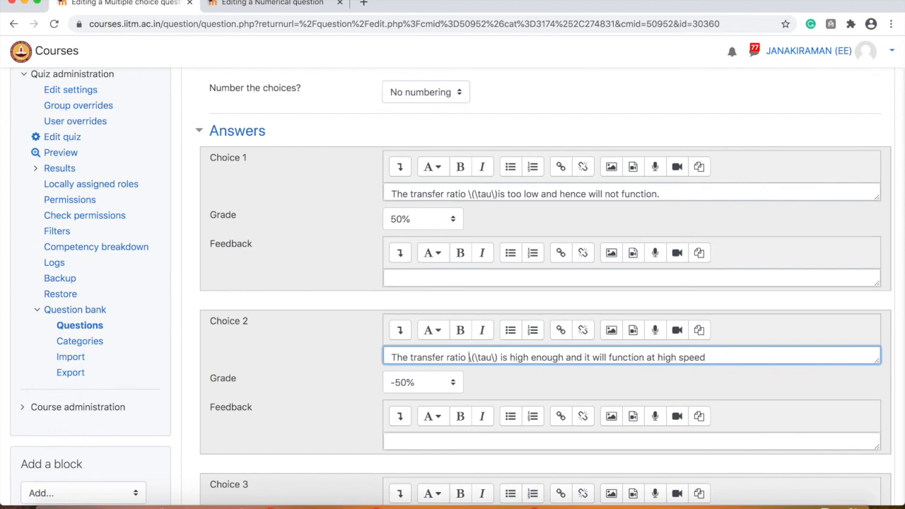
- Append the copied \(\tau\) expression to the end of the Choice 4 text
{"action": "scroll", "coordinate": [537, 309], "scroll_direction": "down", "scroll_amount": 4}
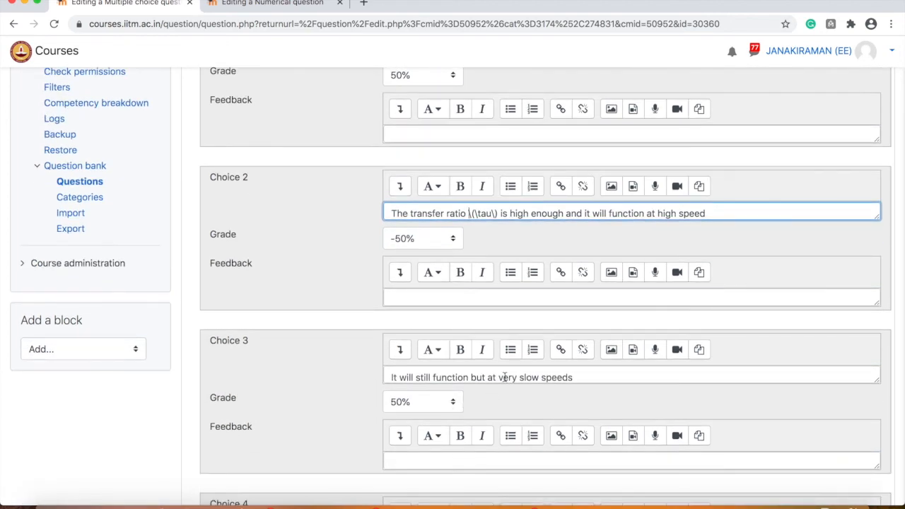
{"action": "scroll", "coordinate": [504, 376], "scroll_direction": "down", "scroll_amount": 4}
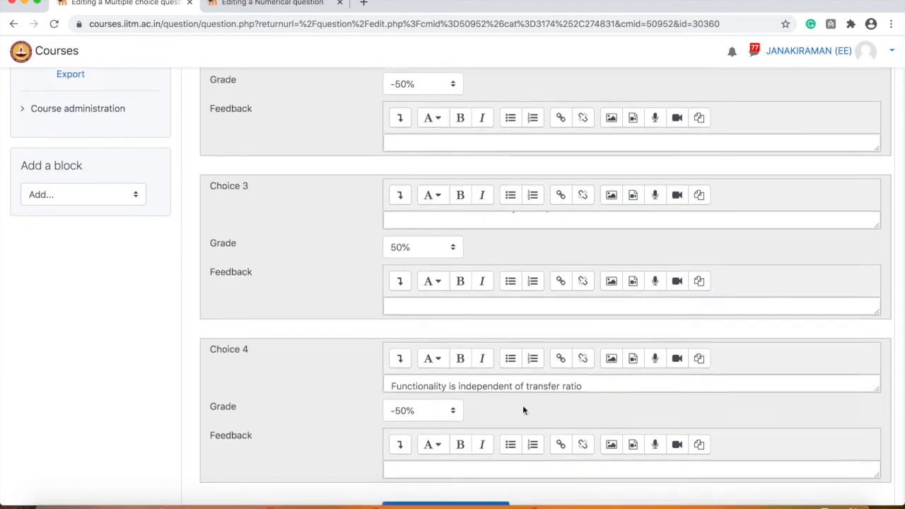
{"action": "scroll", "coordinate": [523, 410], "scroll_direction": "down", "scroll_amount": 10}
{"action": "scroll", "coordinate": [534, 459], "scroll_direction": "up", "scroll_amount": 5}
{"action": "left_click", "coordinate": [599, 188]}
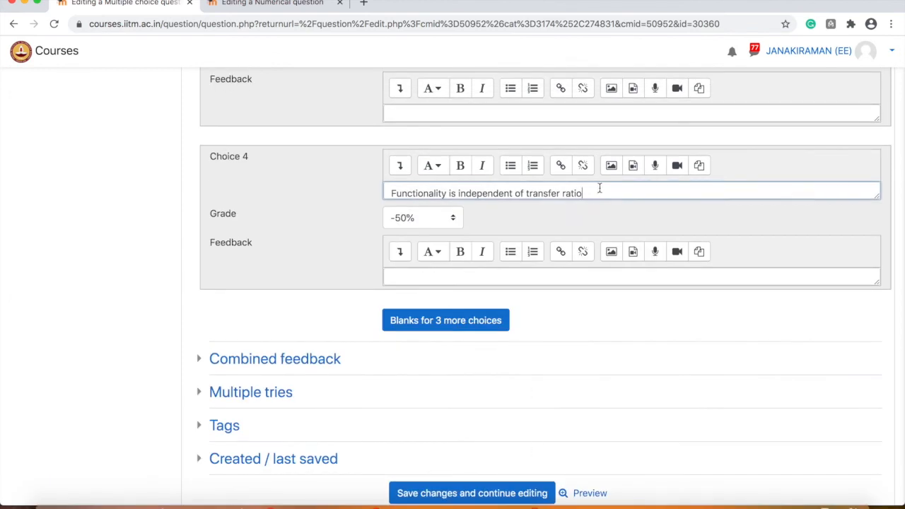
{"action": "key", "text": "super+v"}
- Save the choice edits while staying in the editor, and check the rendered answer choices in the question preview
{"action": "scroll", "coordinate": [545, 335], "scroll_direction": "down", "scroll_amount": 5}
{"action": "left_click", "coordinate": [534, 322]}
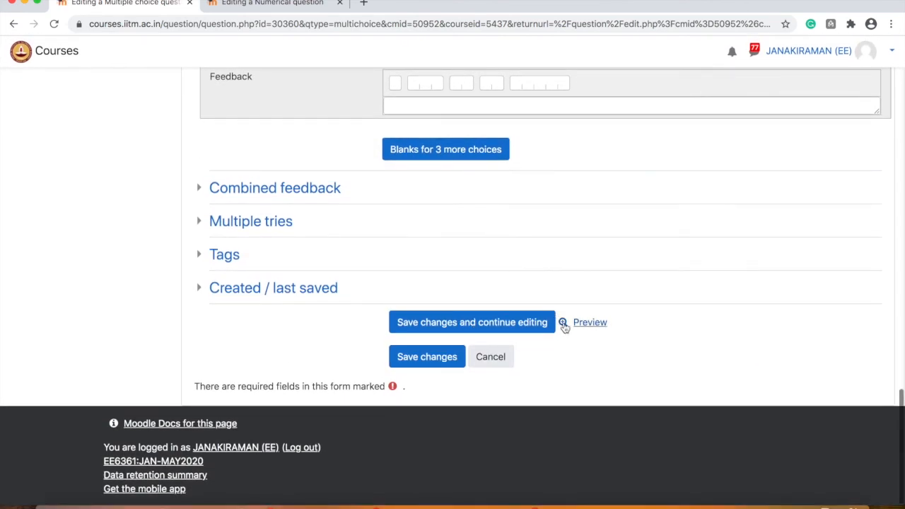
{"action": "left_click", "coordinate": [564, 323]}
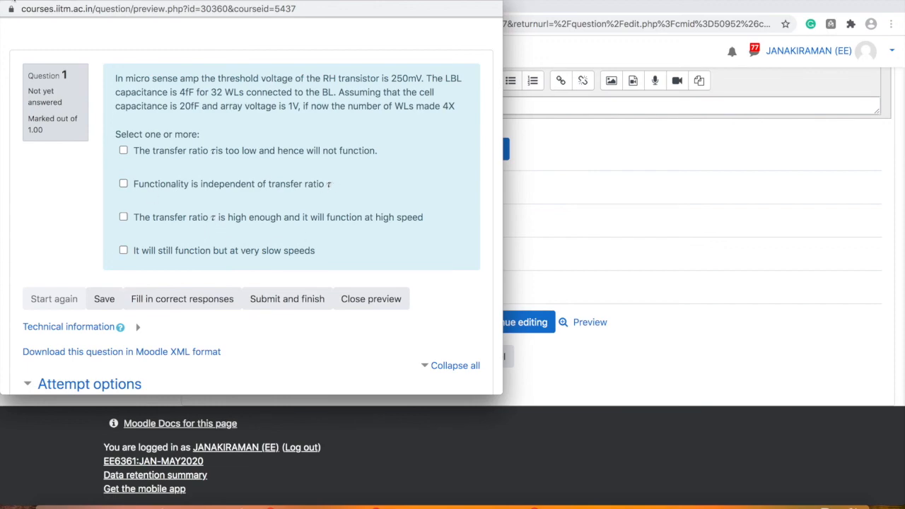
{"action": "left_click", "coordinate": [652, 207]}
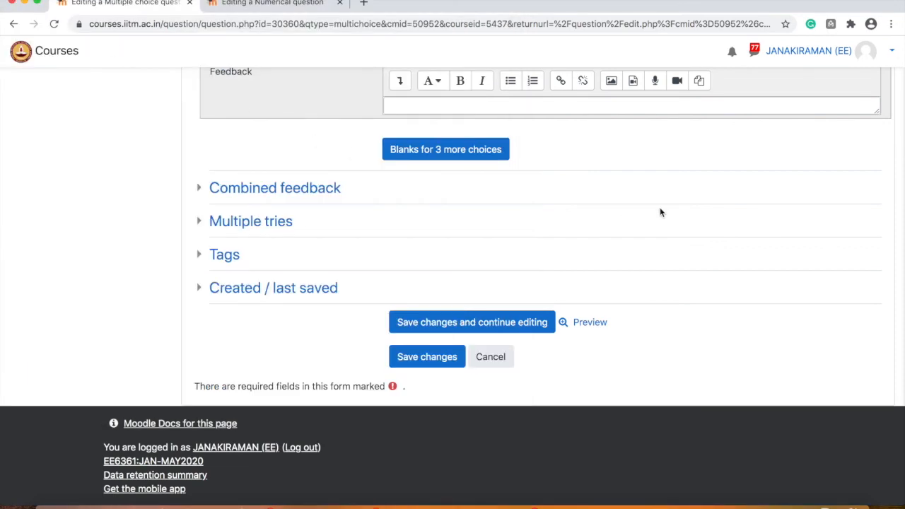
- Save the MSQ-SRAM-Size question and return to the question bank
{"action": "scroll", "coordinate": [660, 211], "scroll_direction": "up", "scroll_amount": 20}
{"action": "scroll", "coordinate": [660, 222], "scroll_direction": "down", "scroll_amount": 18}
{"action": "scroll", "coordinate": [660, 225], "scroll_direction": "down", "scroll_amount": 5}
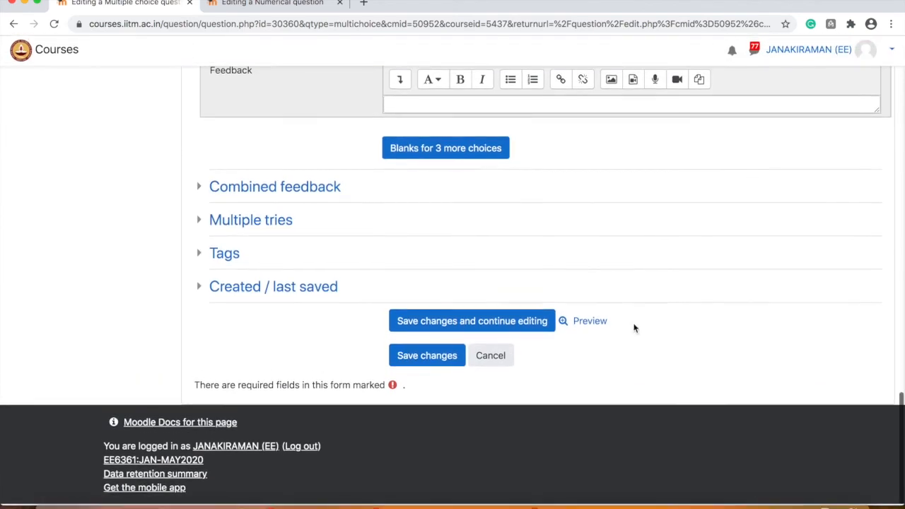
{"action": "left_click", "coordinate": [453, 358]}
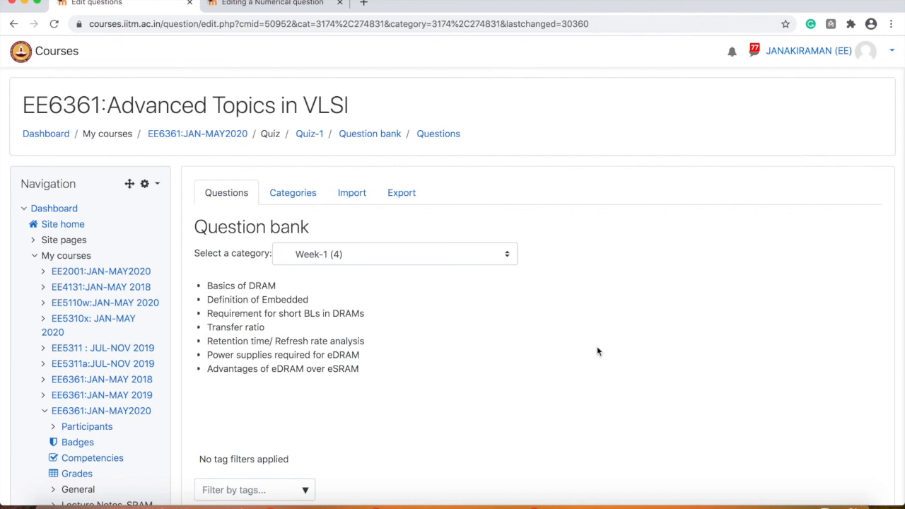
- Reopen MSQ-SRAM-Size for editing and examine the image insertion options for the question text, closing them without adding an image
{"action": "scroll", "coordinate": [441, 335], "scroll_direction": "down", "scroll_amount": 4}
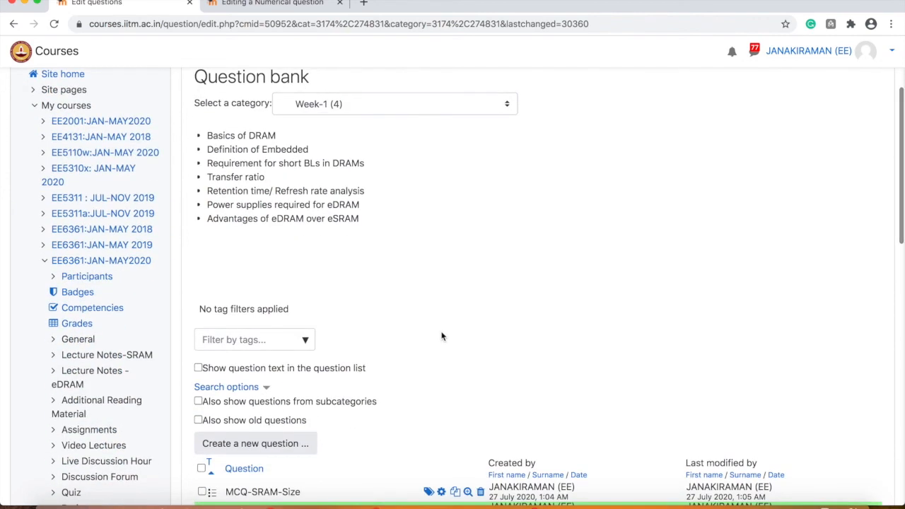
{"action": "scroll", "coordinate": [441, 337], "scroll_direction": "down", "scroll_amount": 3}
{"action": "left_click", "coordinate": [441, 396]}
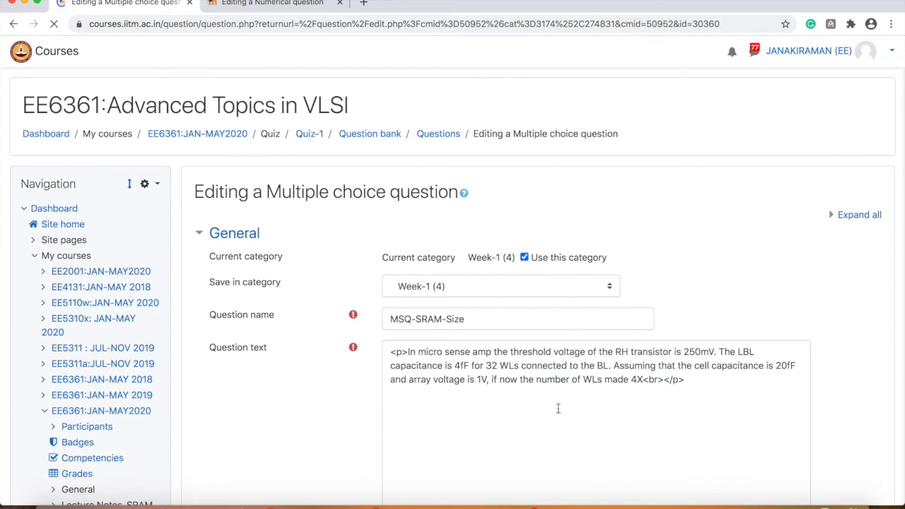
{"action": "scroll", "coordinate": [558, 409], "scroll_direction": "down", "scroll_amount": 7}
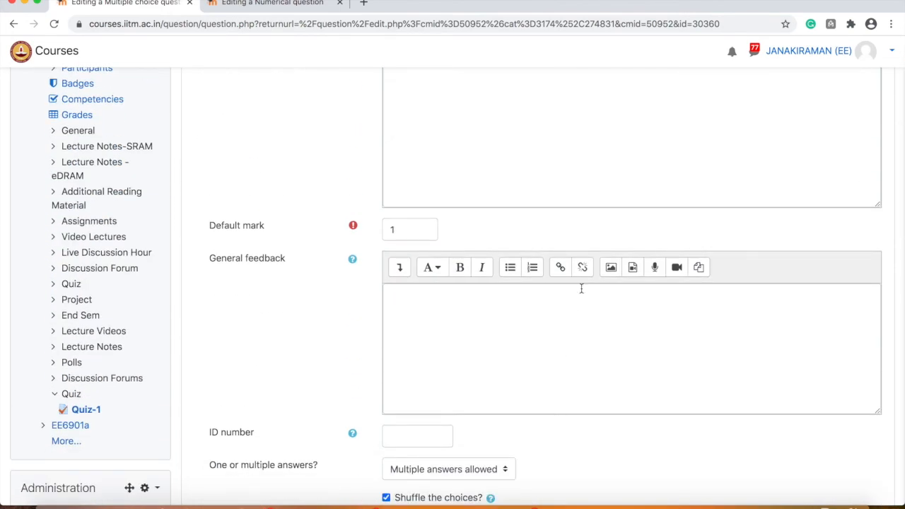
{"action": "scroll", "coordinate": [568, 333], "scroll_direction": "up", "scroll_amount": 3}
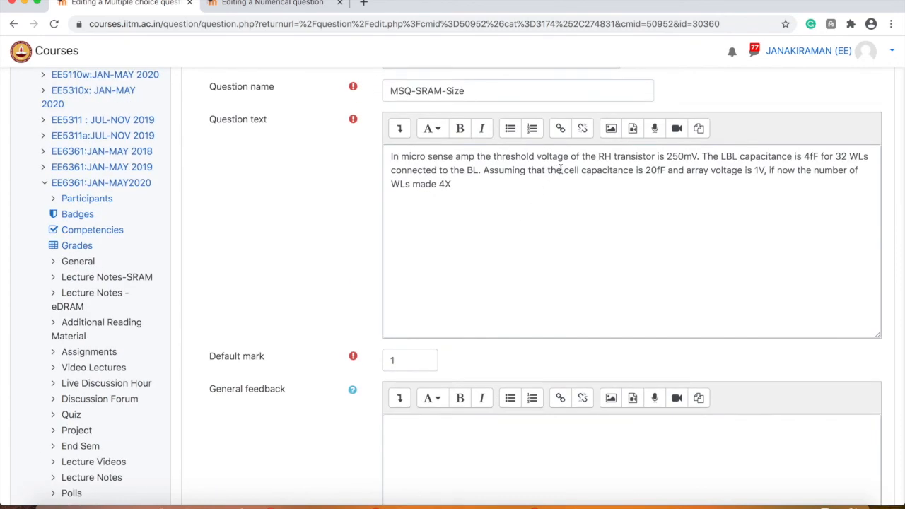
{"action": "left_click", "coordinate": [611, 131]}
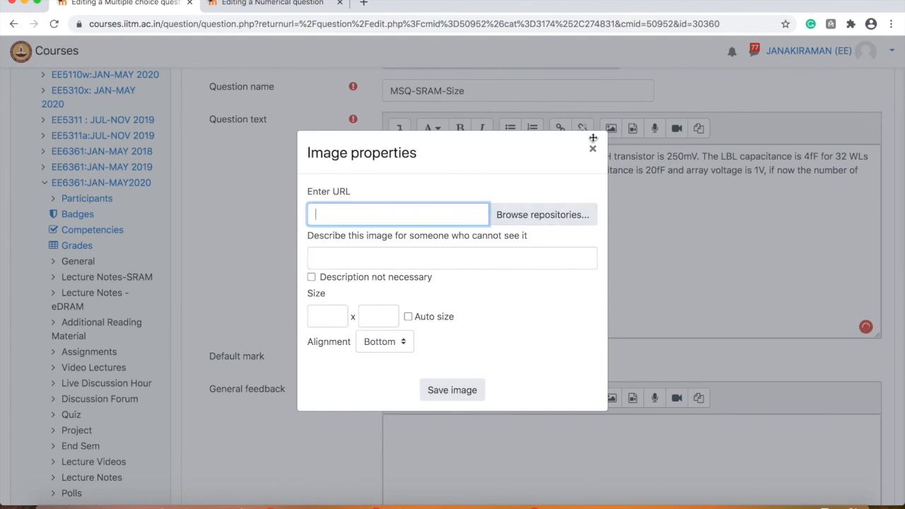
{"action": "left_click", "coordinate": [593, 150]}
- Save MSQ-SRAM-Size without adding an image and go back to the Week-1 question list
{"action": "scroll", "coordinate": [554, 259], "scroll_direction": "down", "scroll_amount": 3}
{"action": "scroll", "coordinate": [554, 256], "scroll_direction": "down", "scroll_amount": 15}
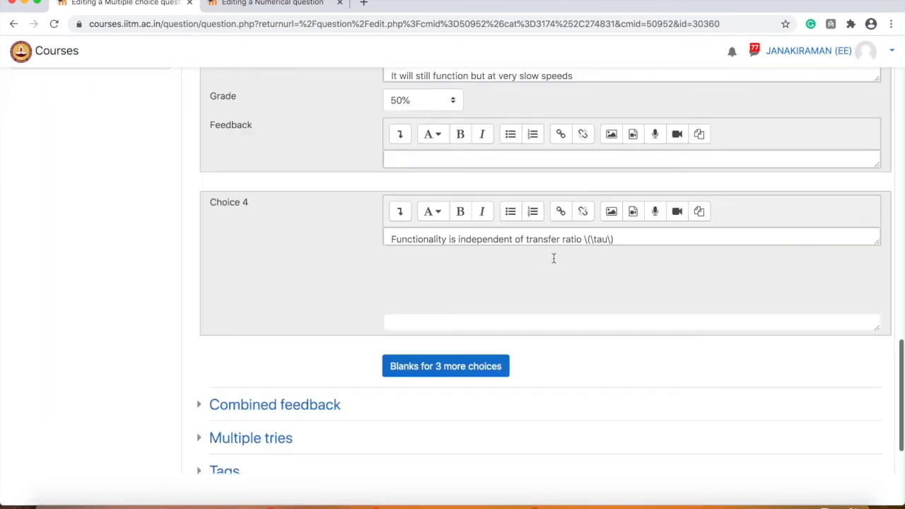
{"action": "left_click", "coordinate": [439, 357]}
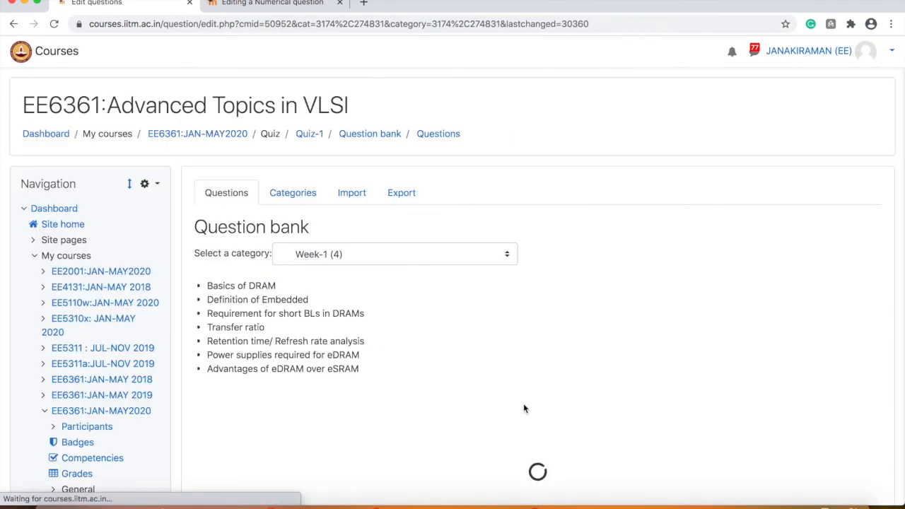